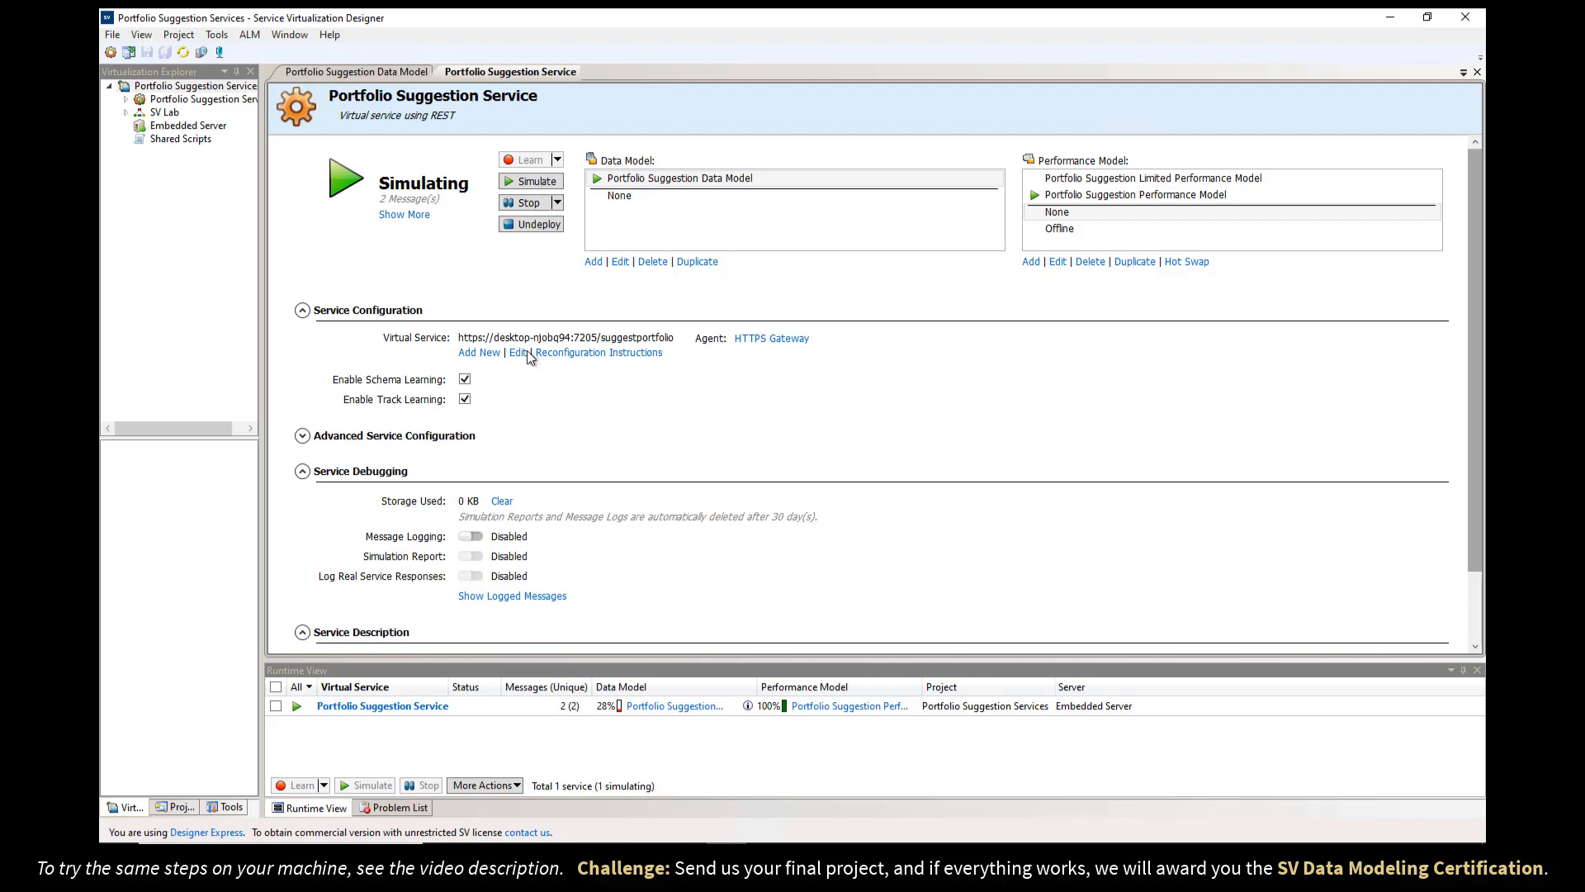
Step: Import the Dashboard and Checkup HTTPS Gateway agents from Training Agents.agce into the embedded server and apply the agent options
click(182, 807)
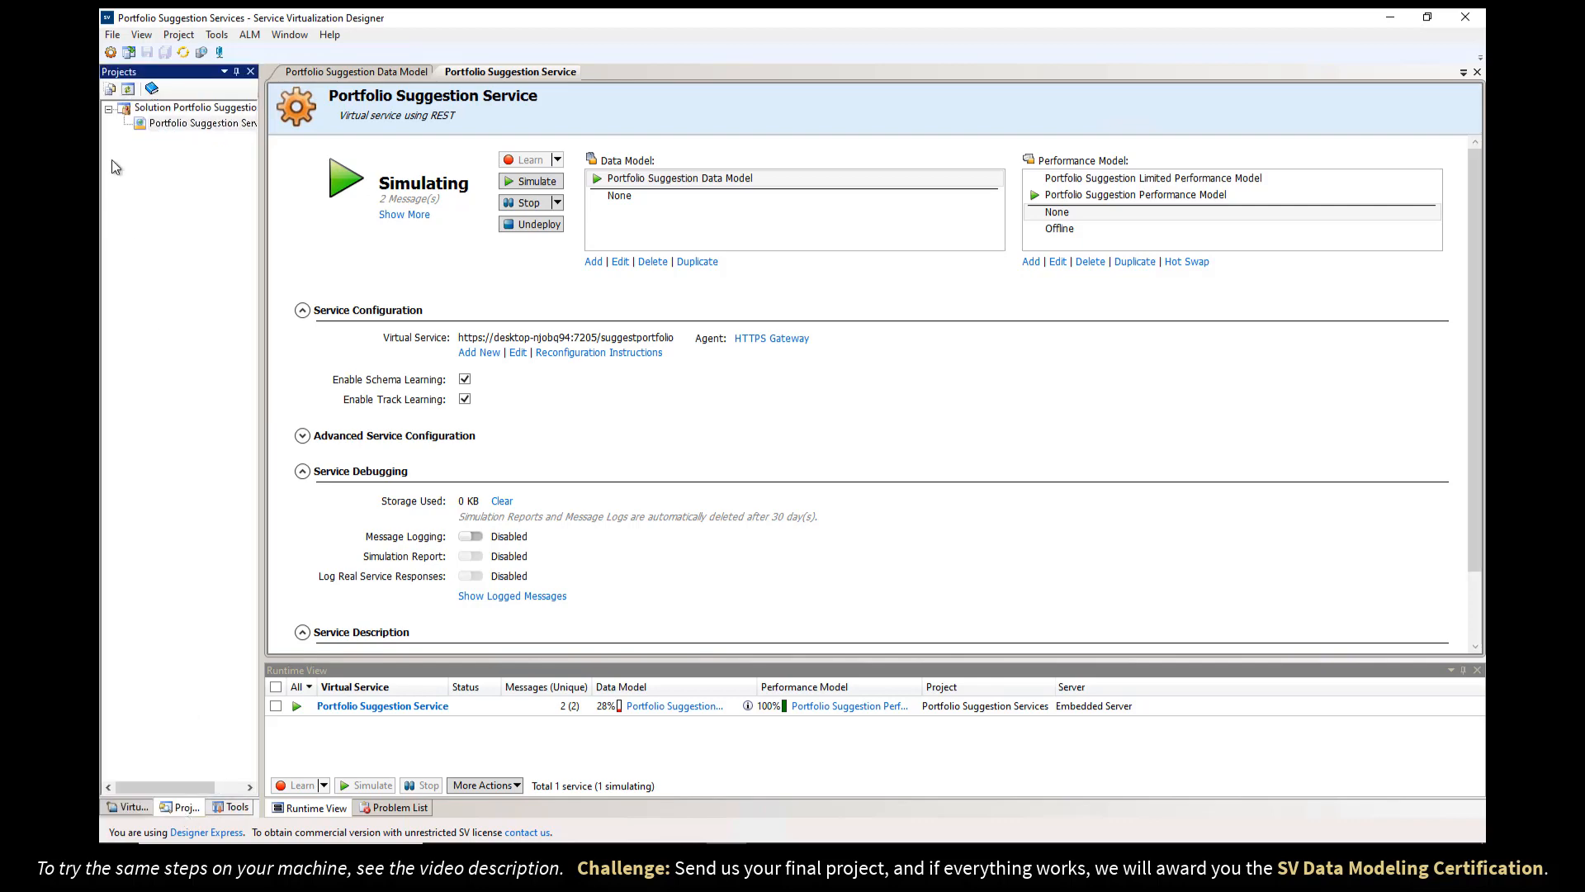
click(525, 859)
click(199, 53)
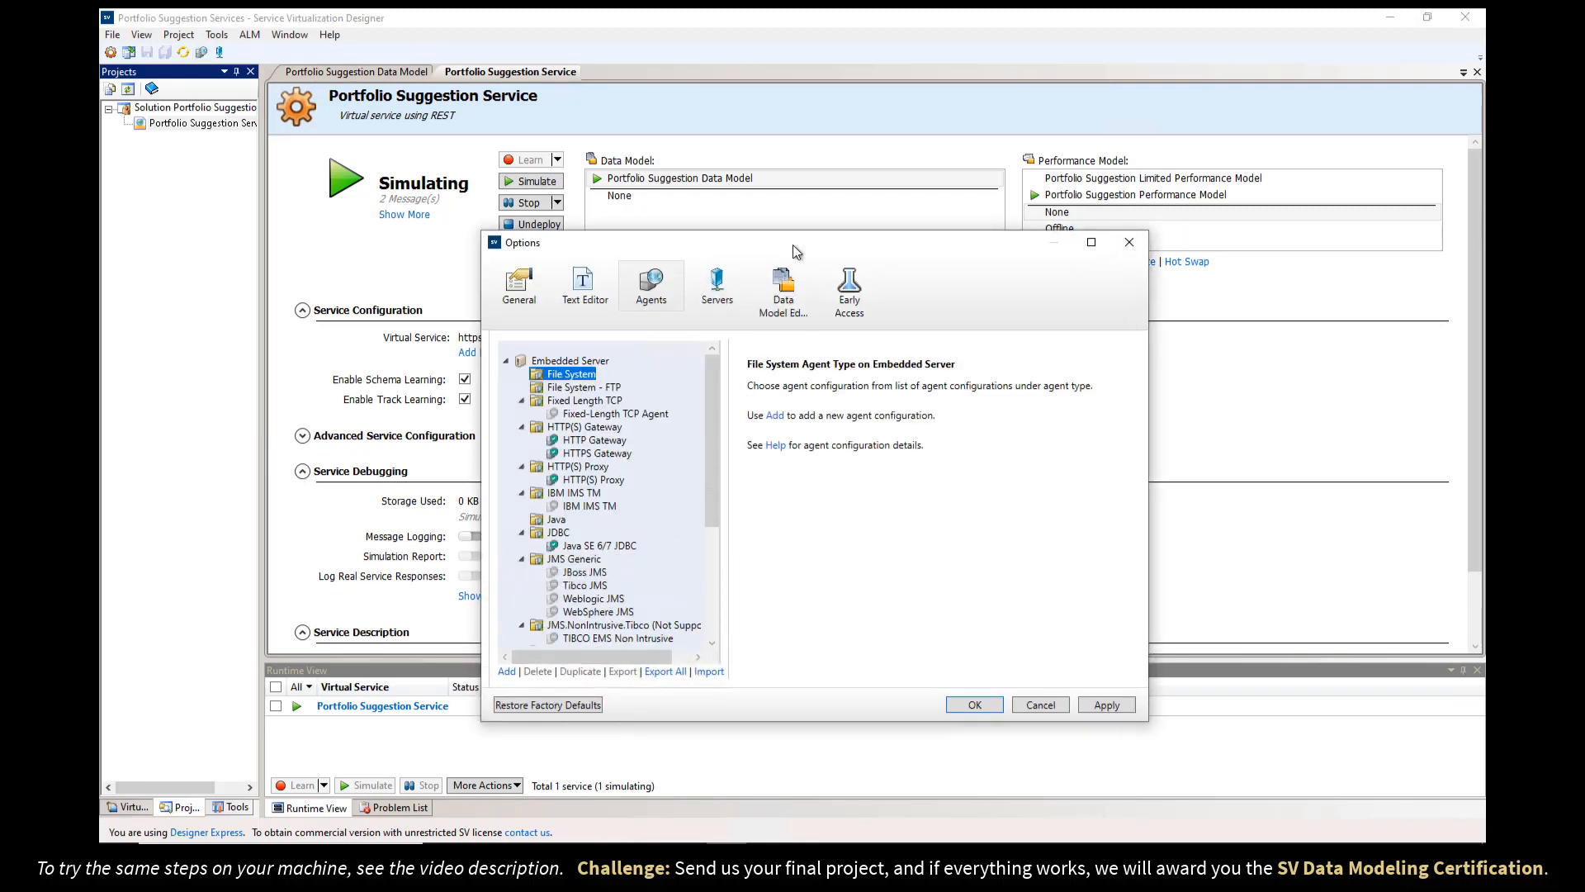
drag(758, 251, 759, 176)
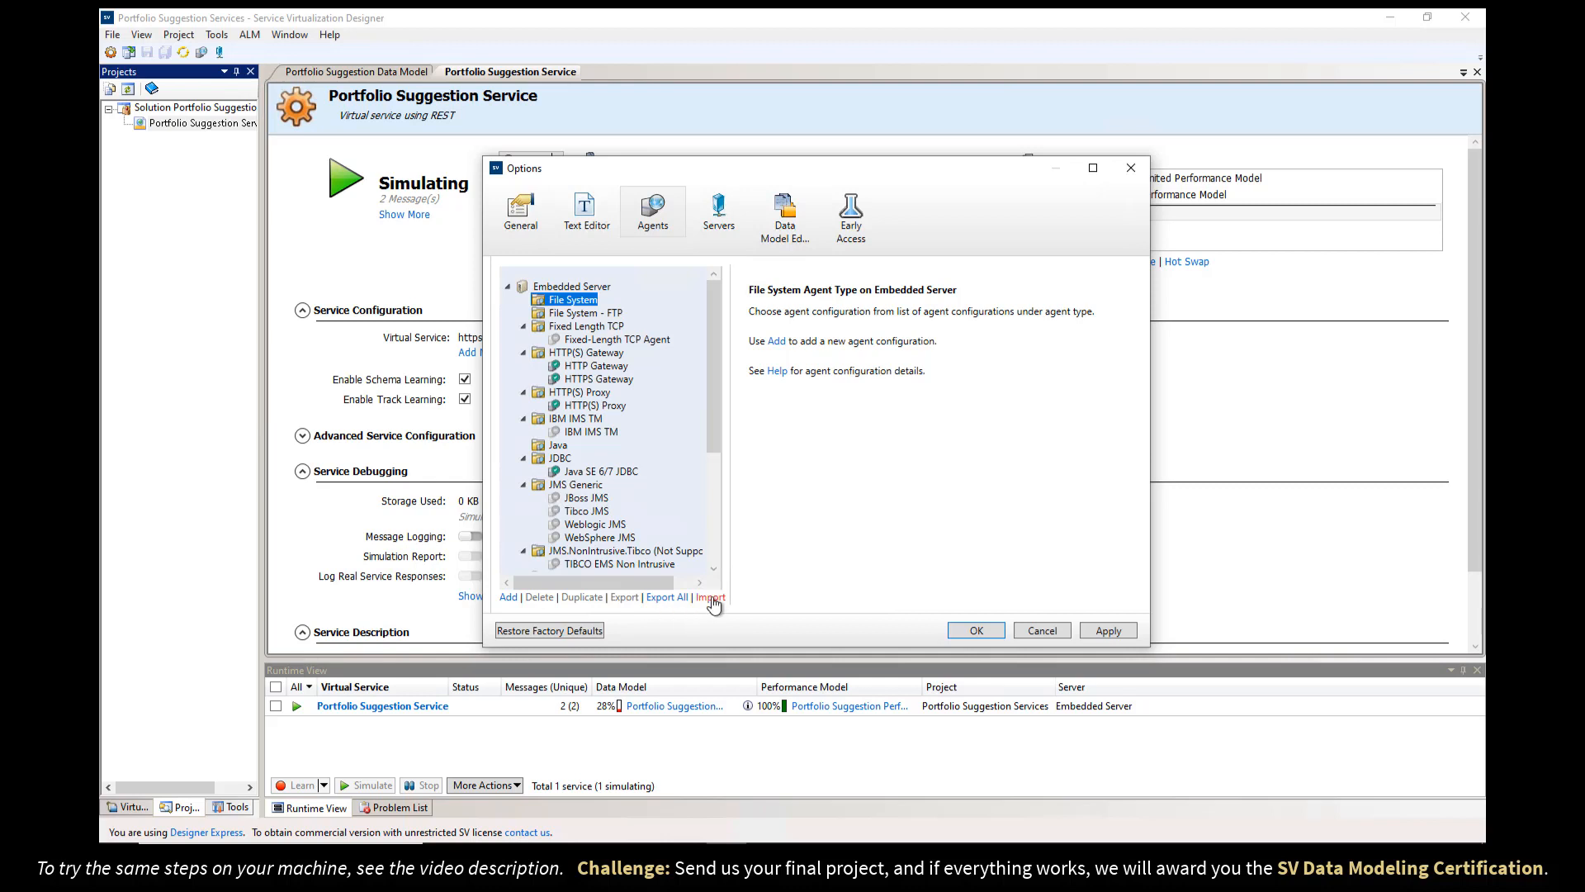
click(712, 598)
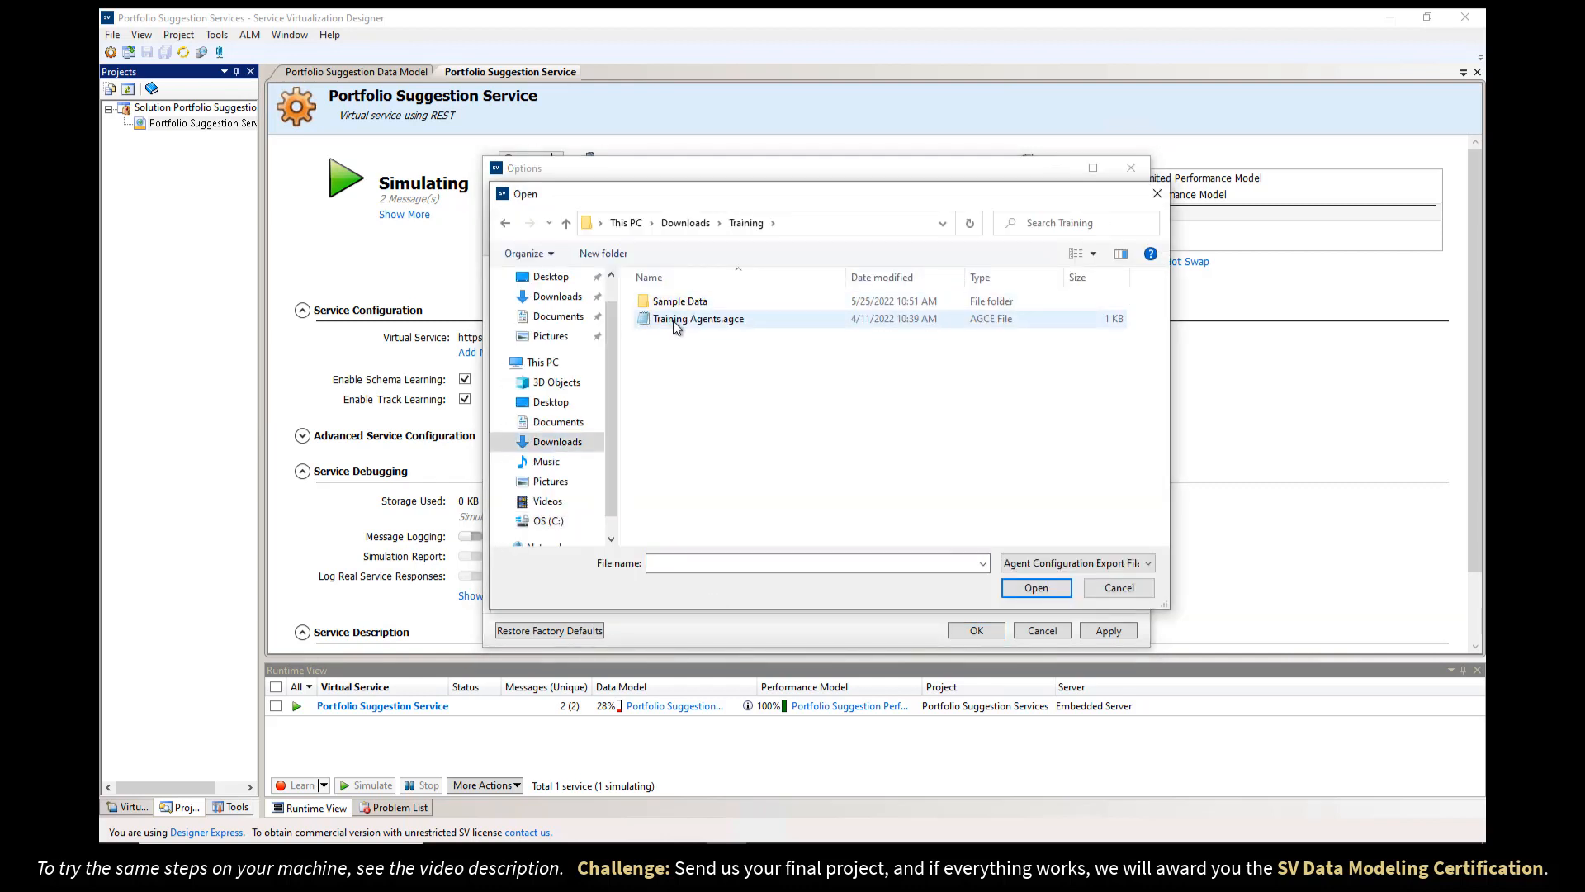
click(672, 321)
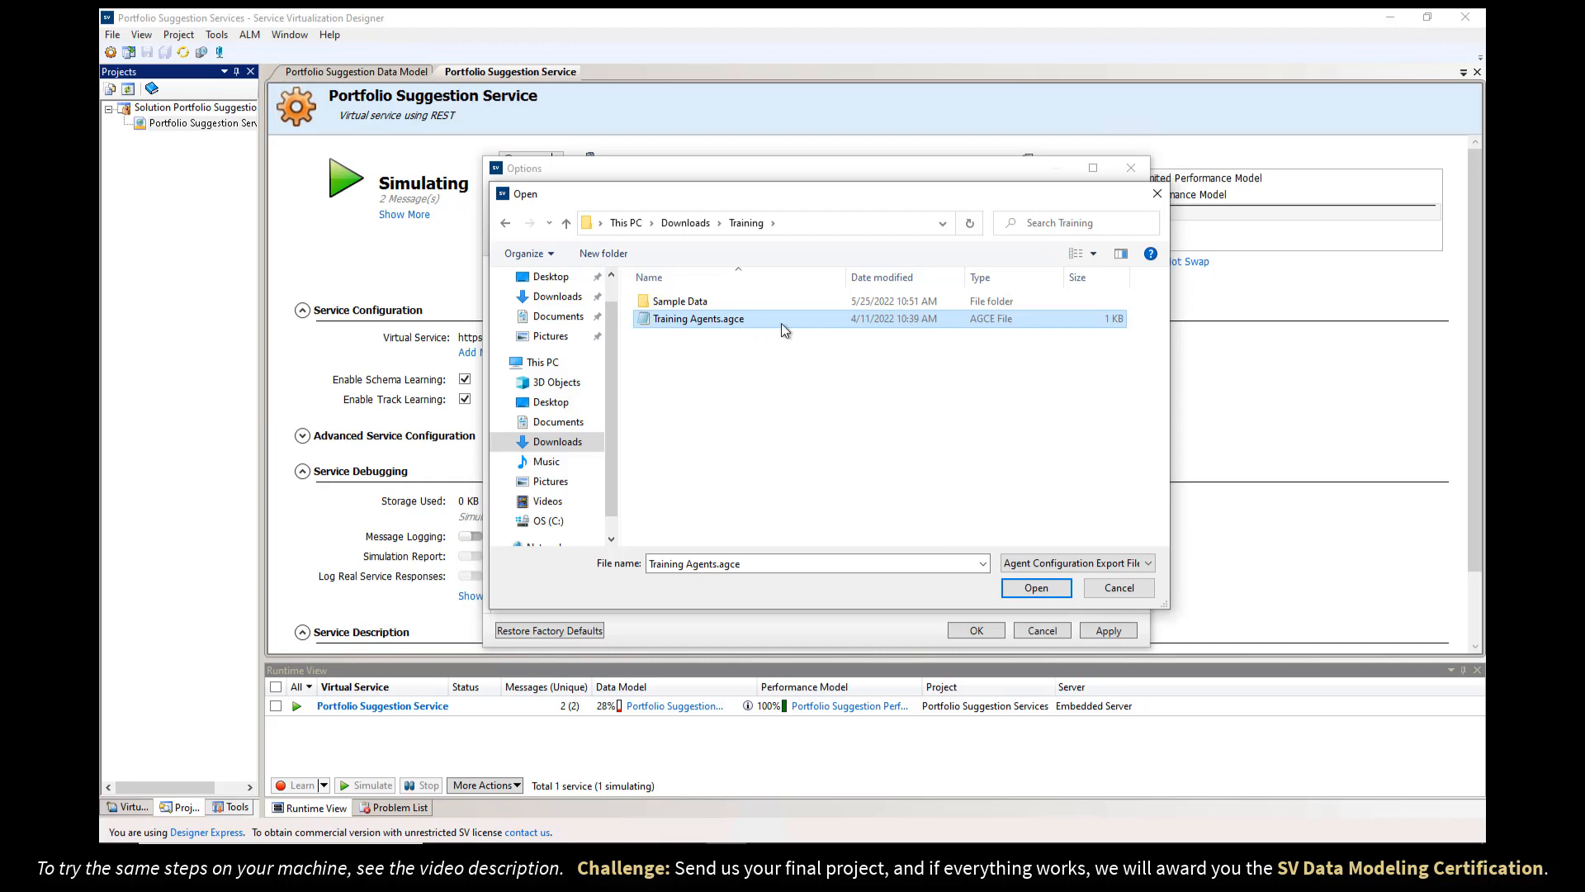
double_click(703, 320)
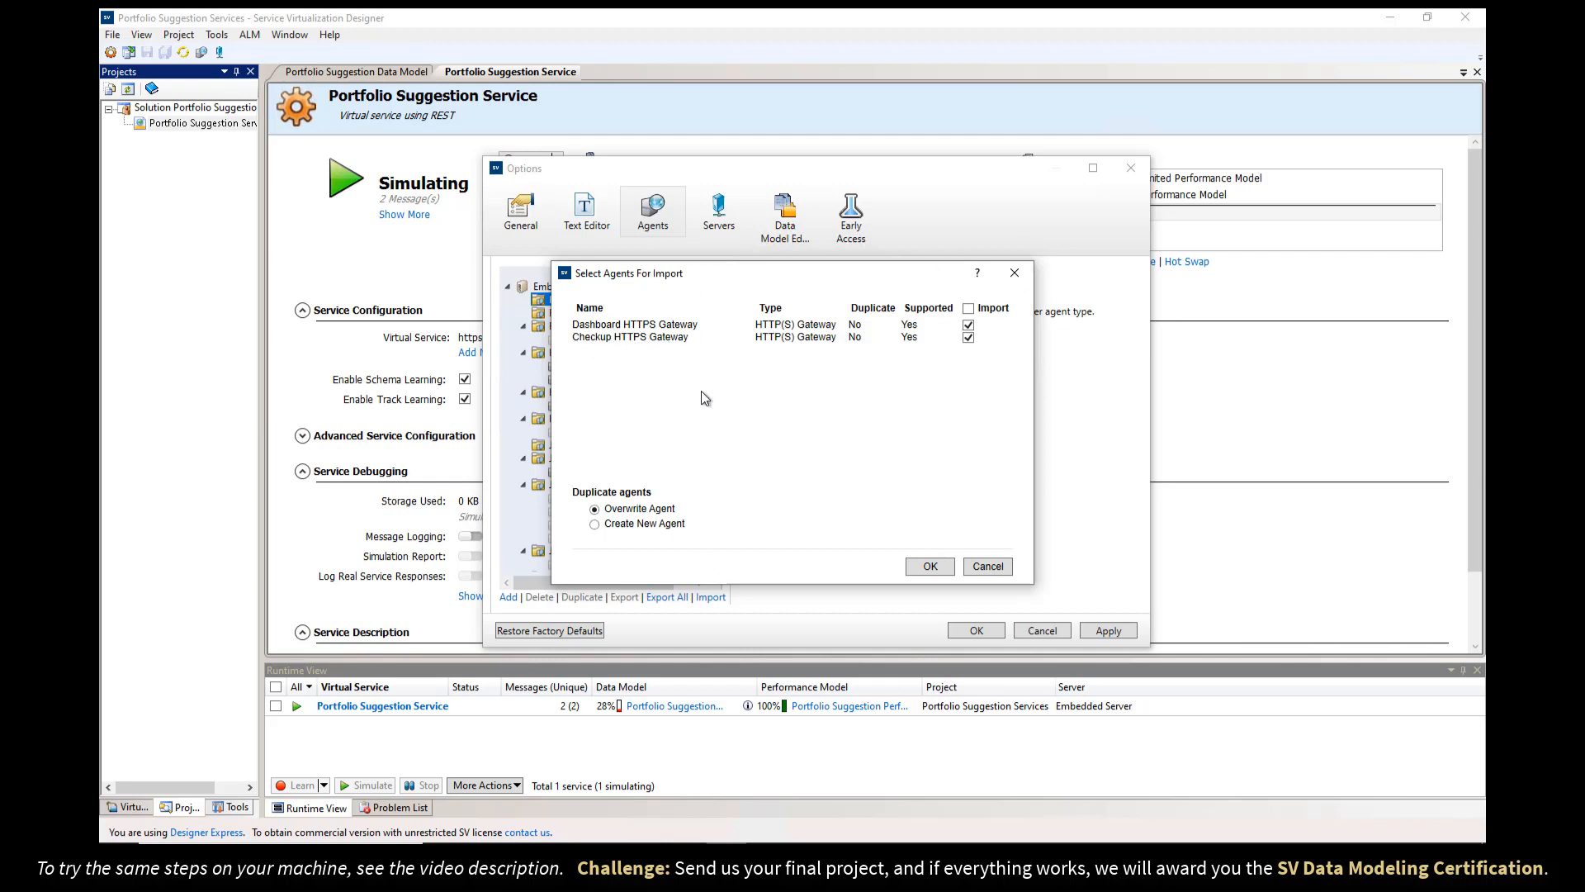
click(930, 567)
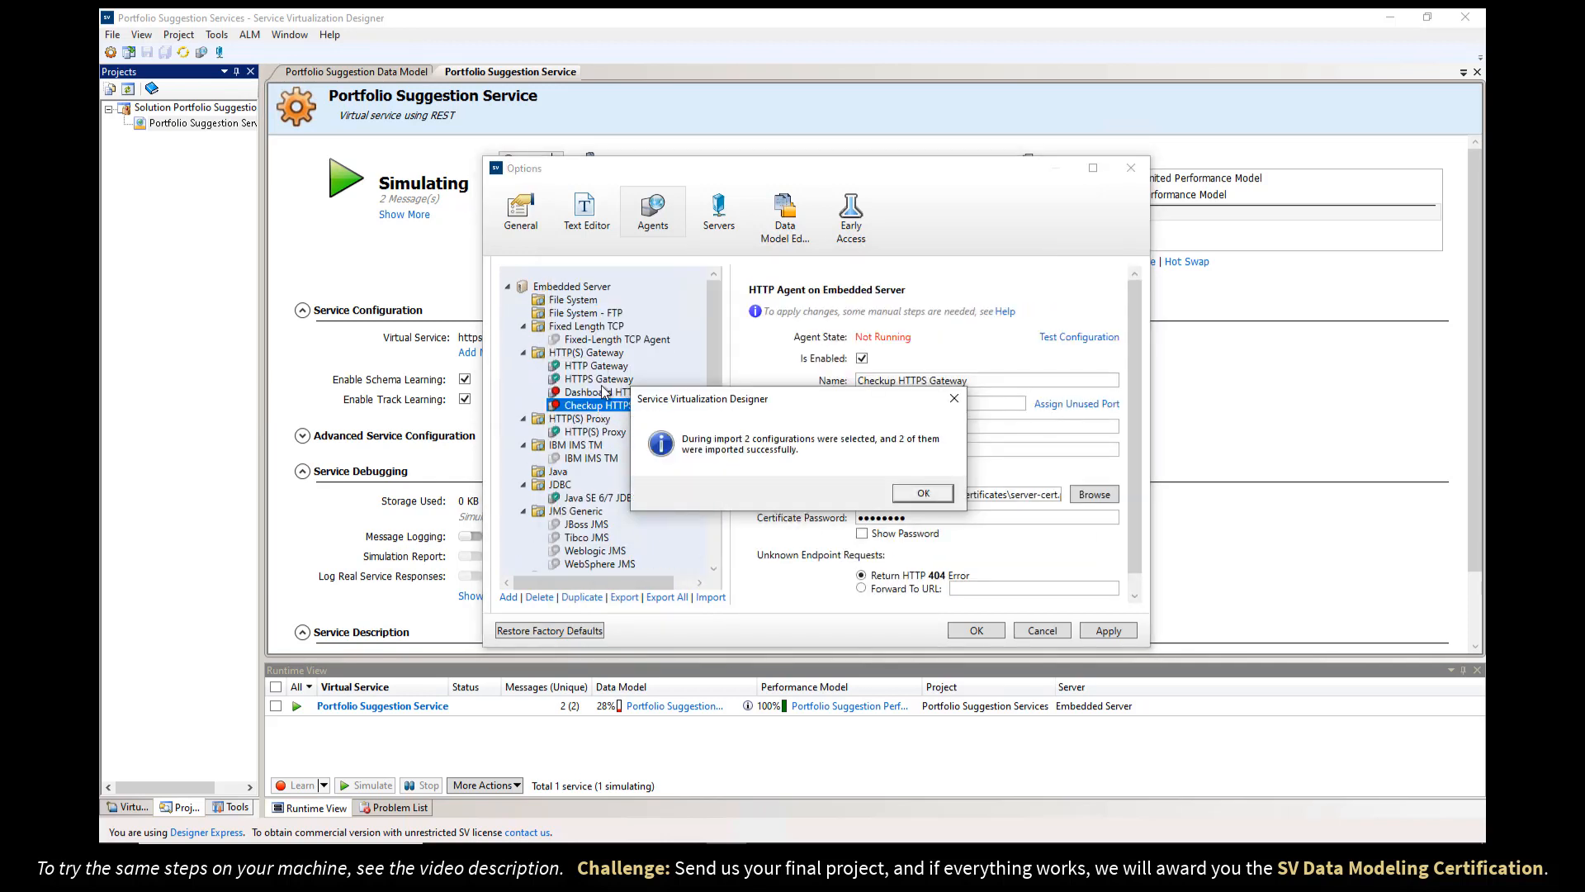
click(923, 494)
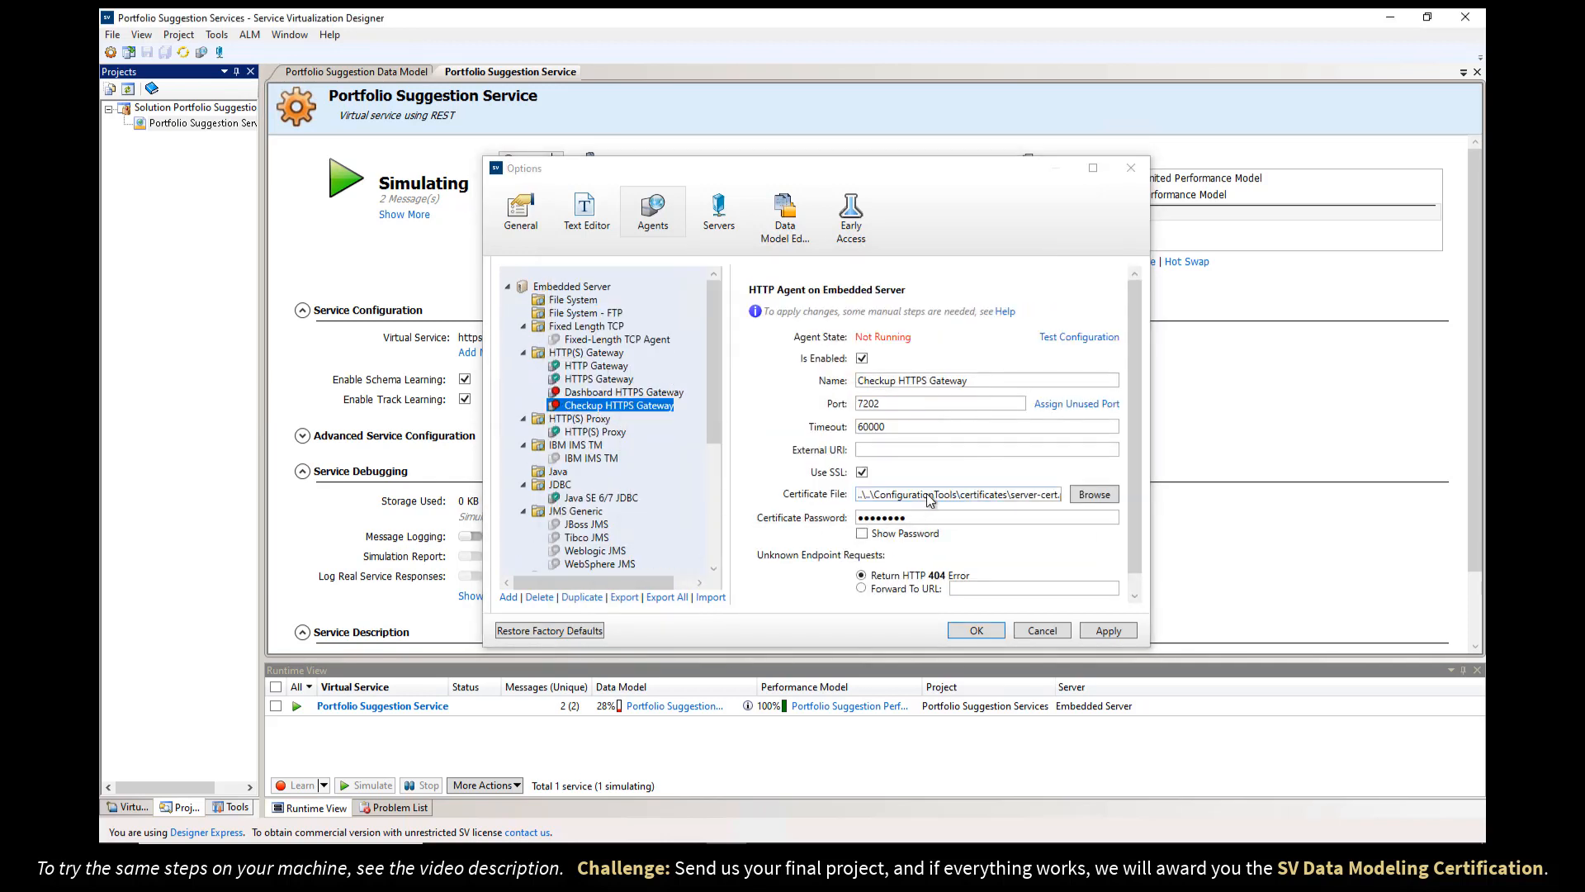
click(1119, 633)
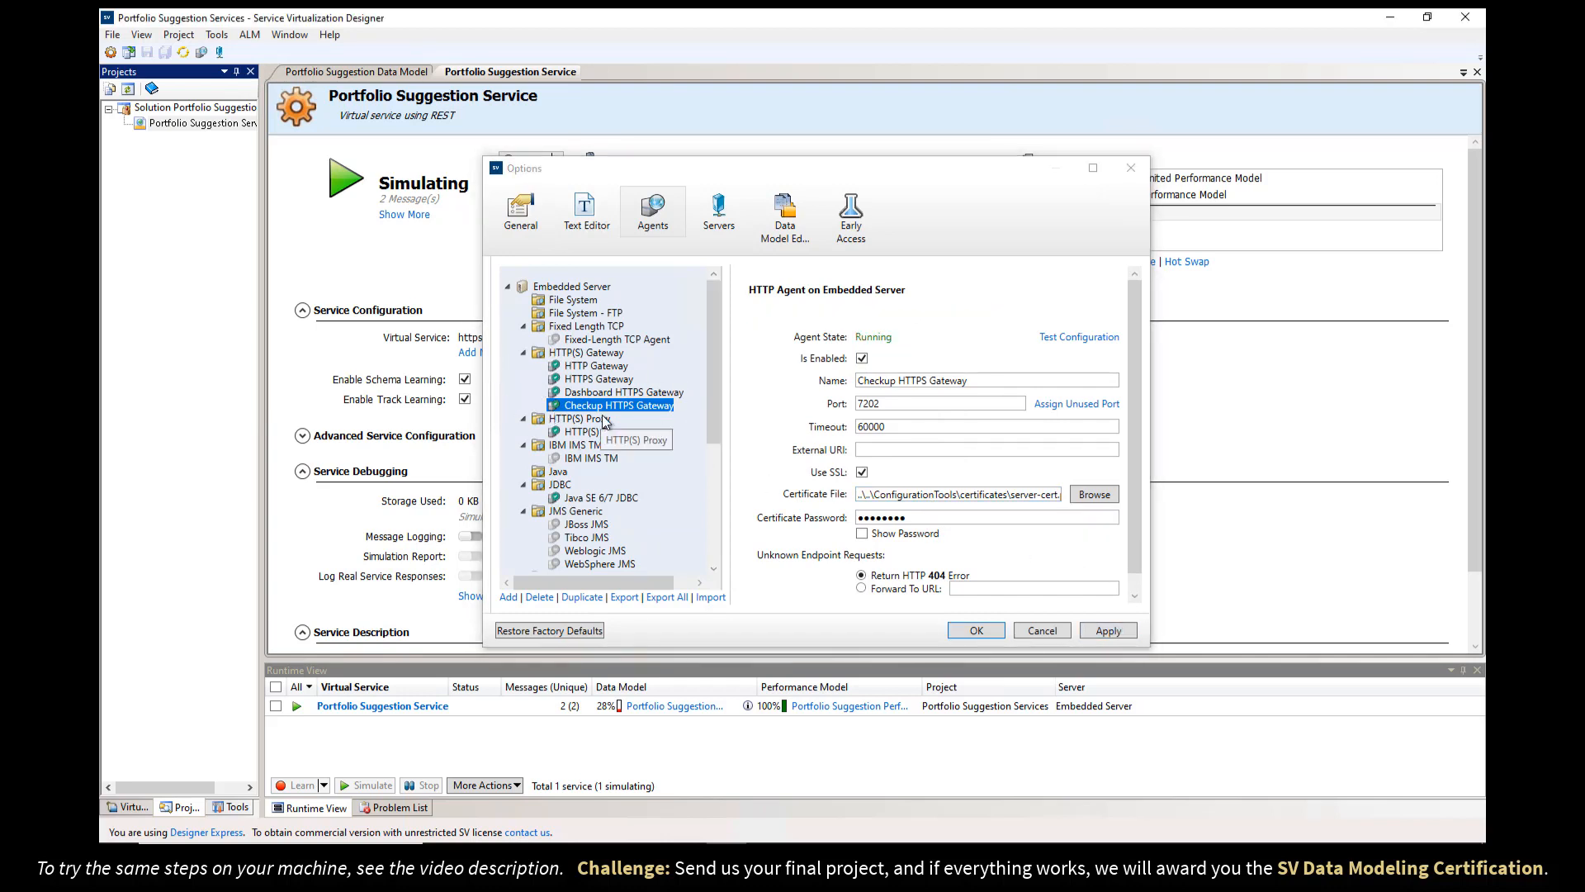
click(976, 633)
Step: Check the project file name in the training PDF, and add the existing project Training Services.vproja from Downloads > Training to the solution
click(528, 855)
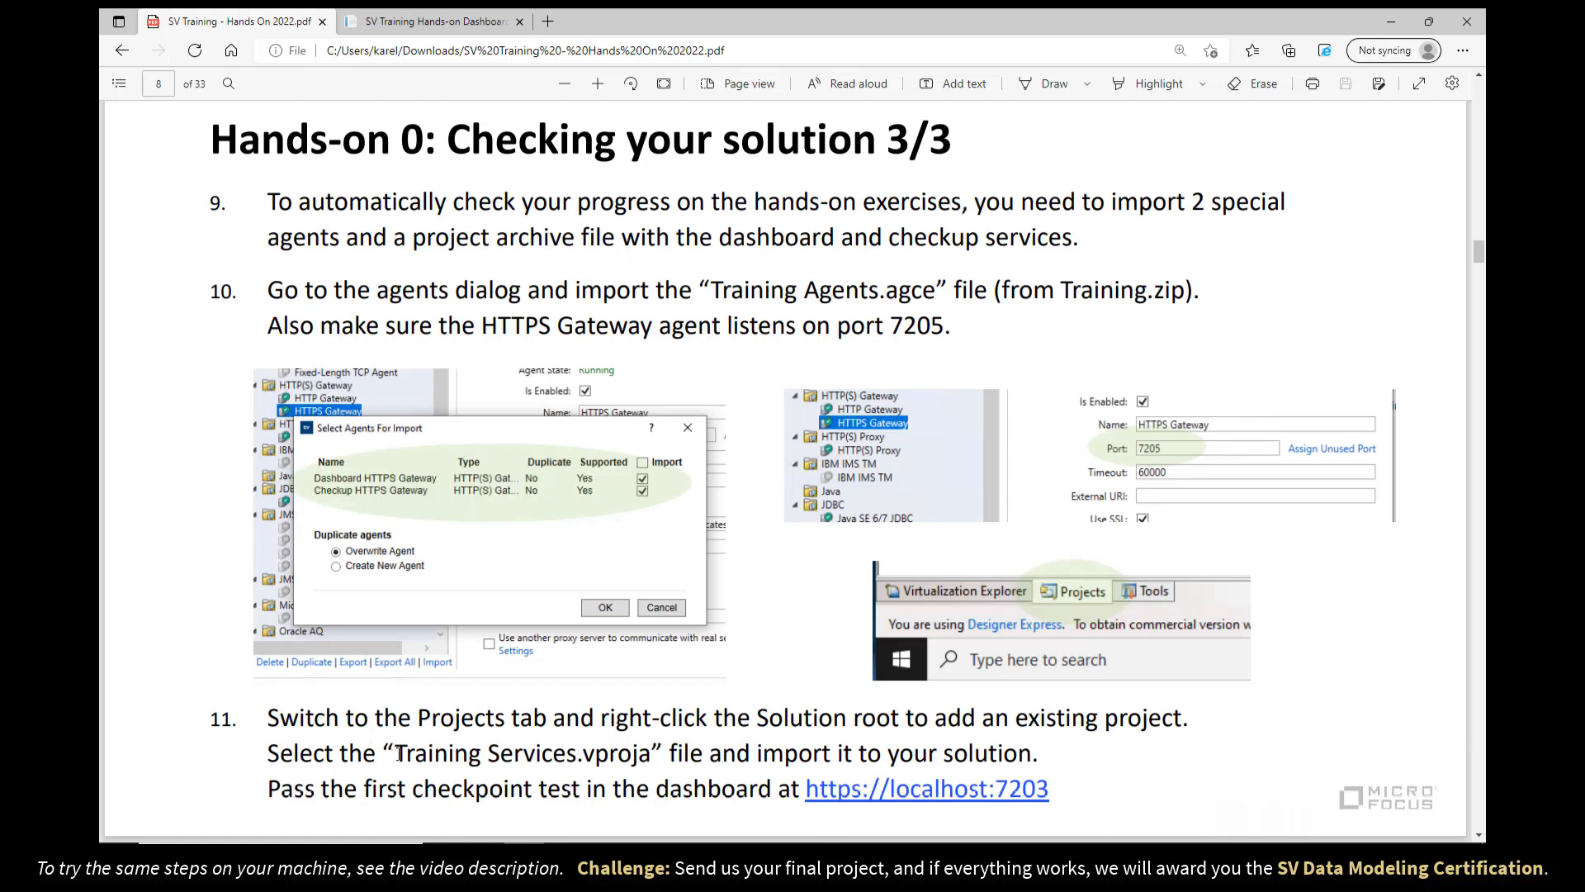
drag(395, 753, 651, 755)
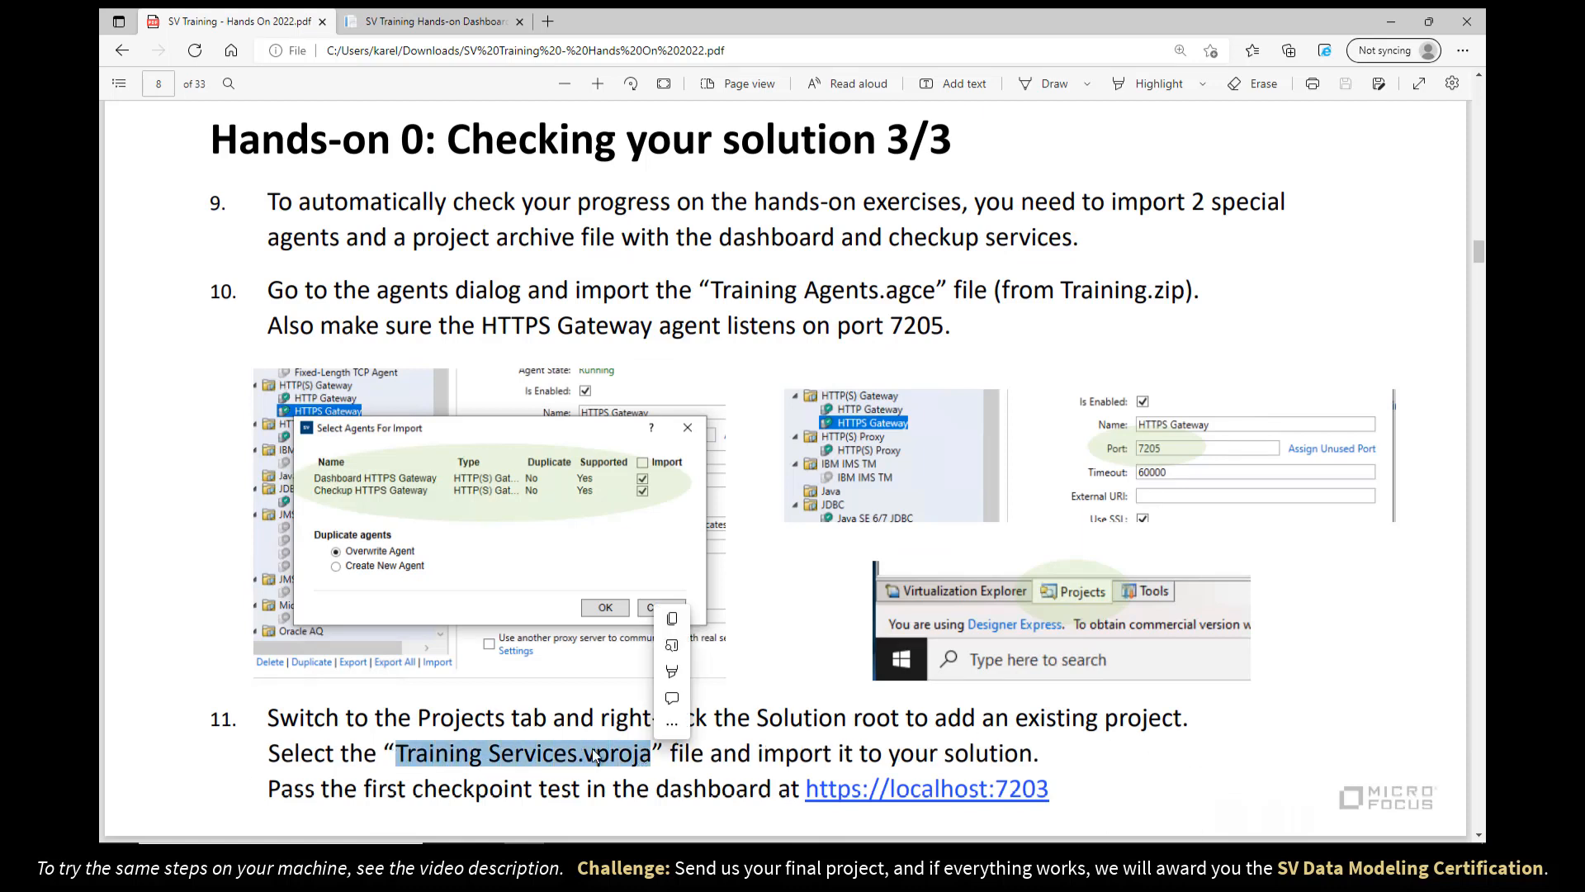
key(alt+Tab)
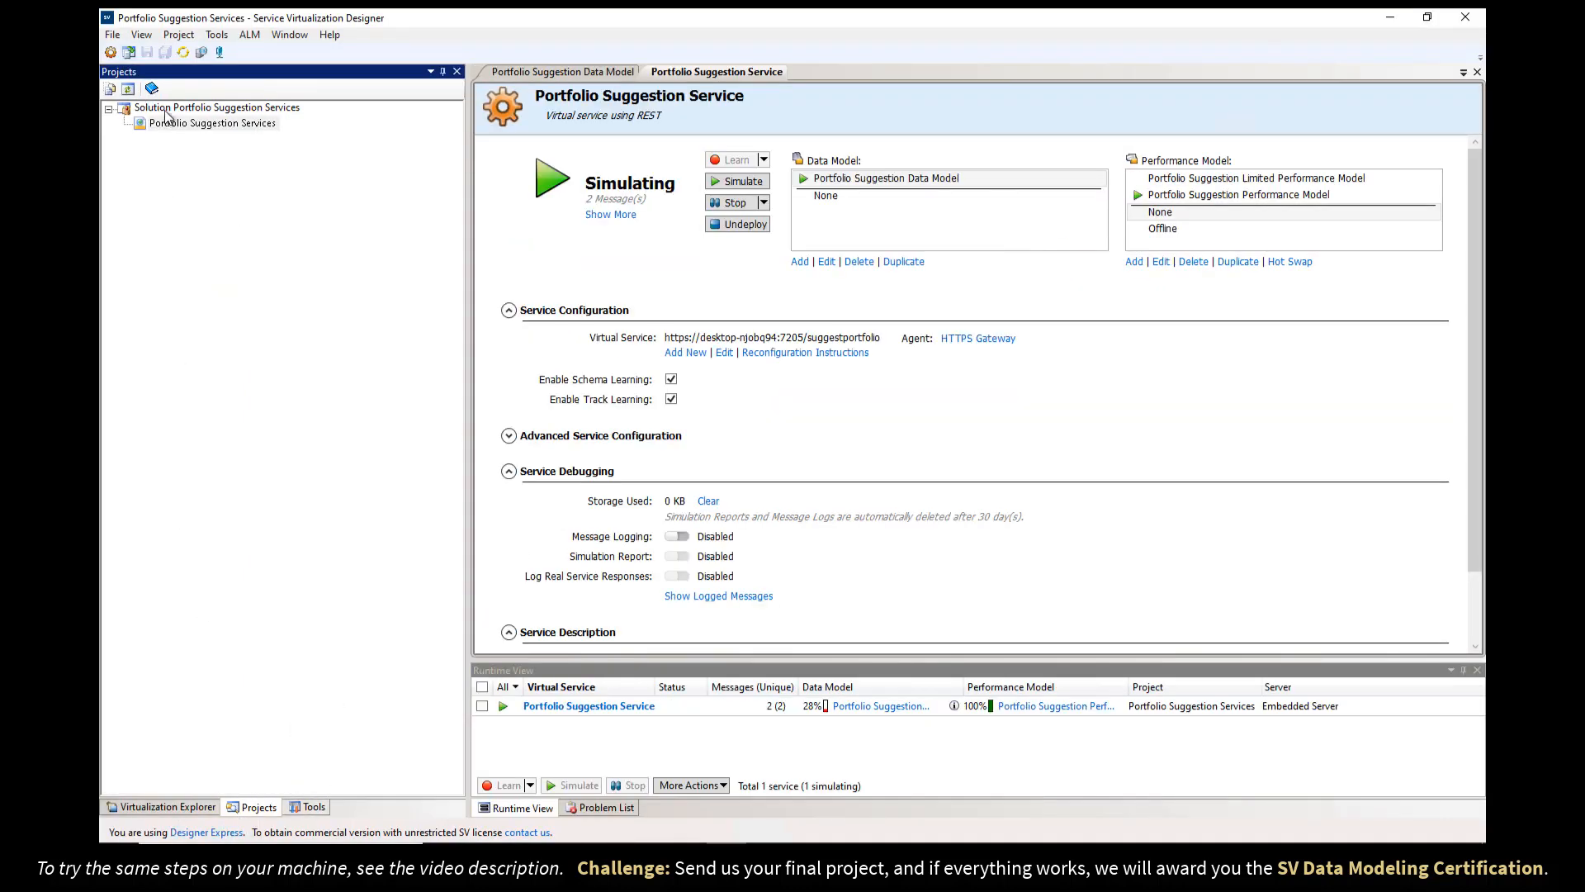
right_click(166, 113)
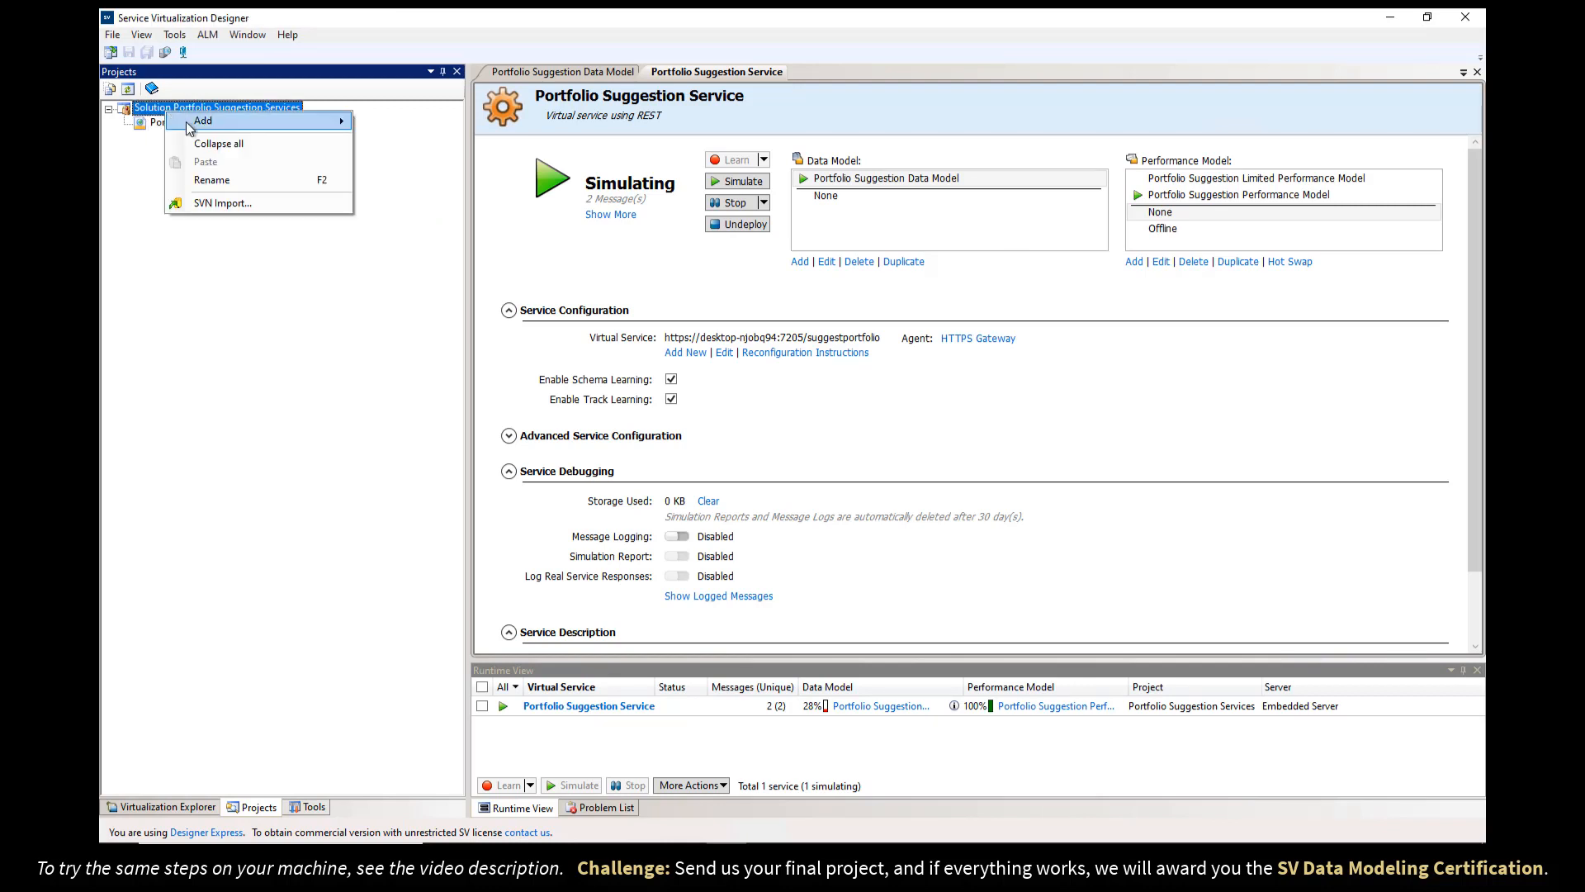
mouse_move(277, 122)
click(443, 160)
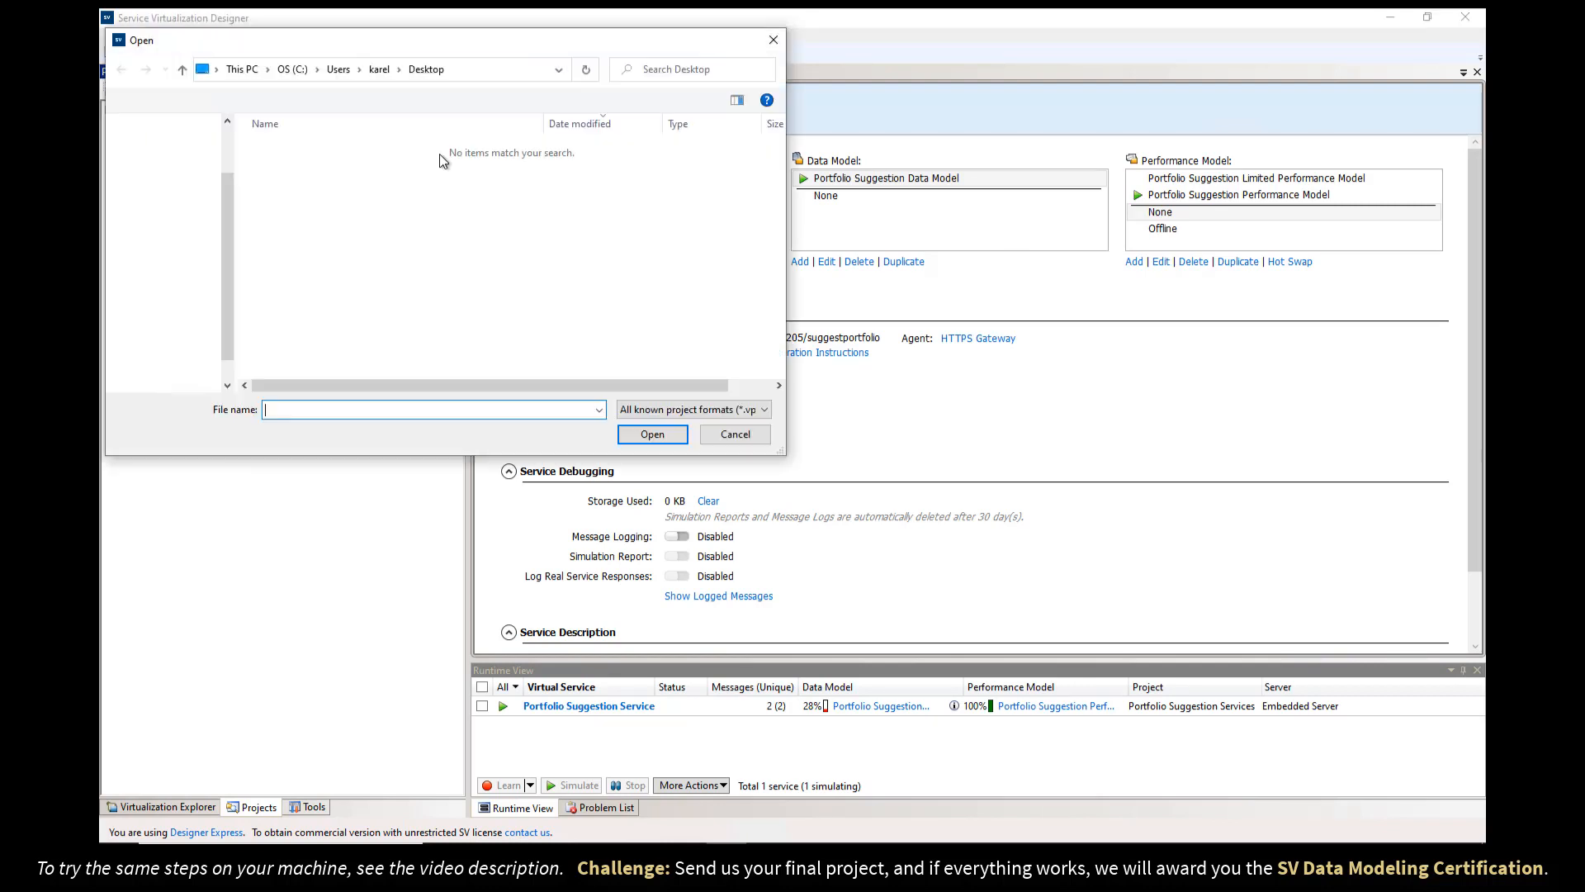
click(174, 295)
double_click(314, 175)
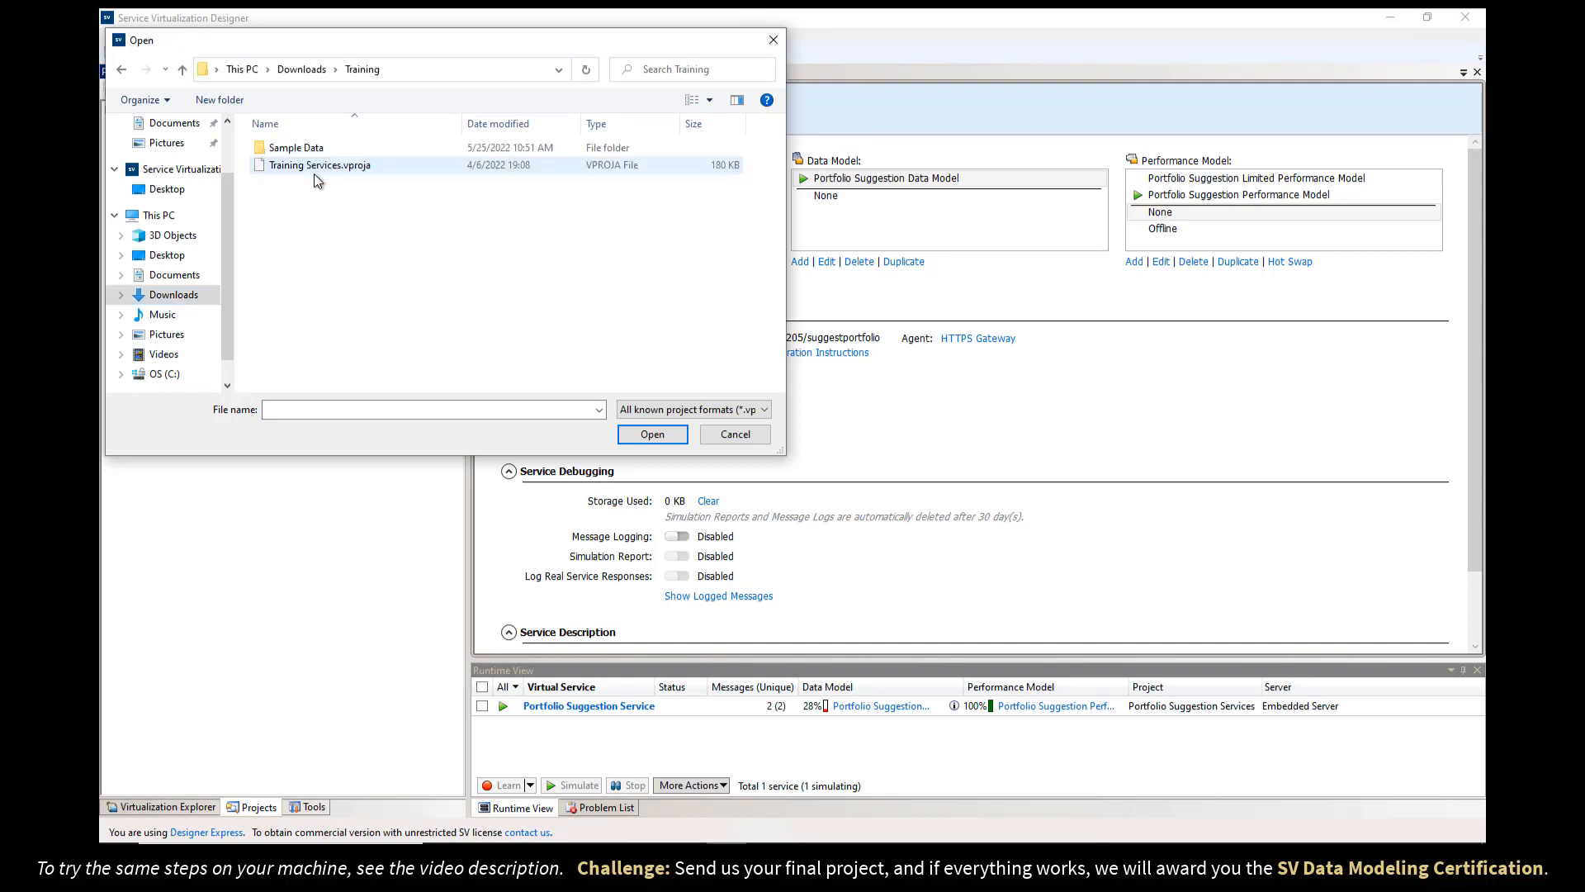
click(396, 166)
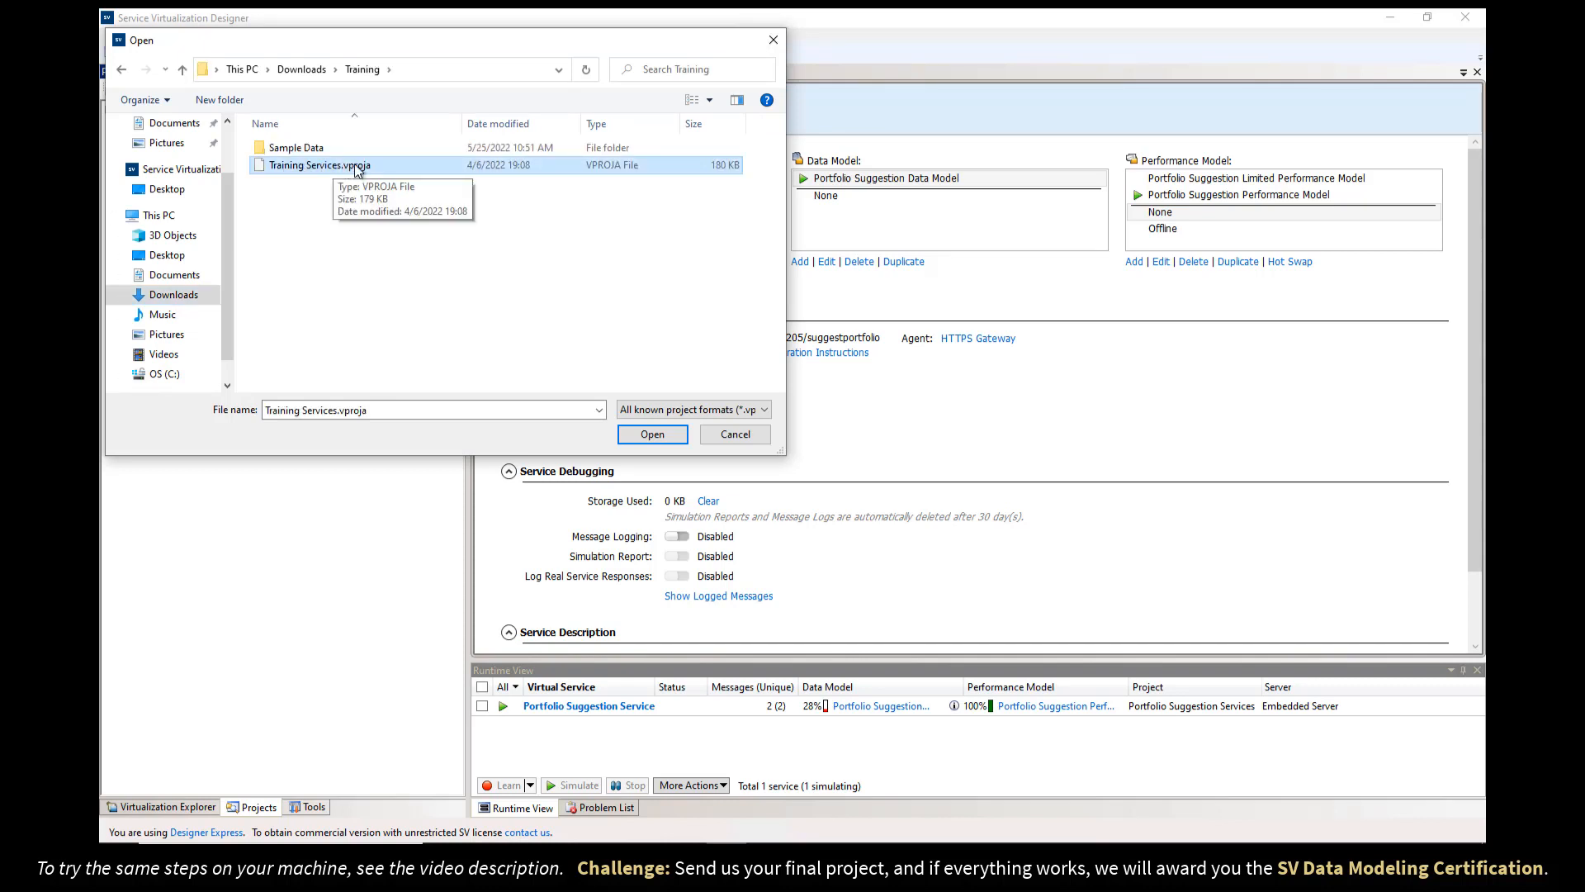
double_click(304, 166)
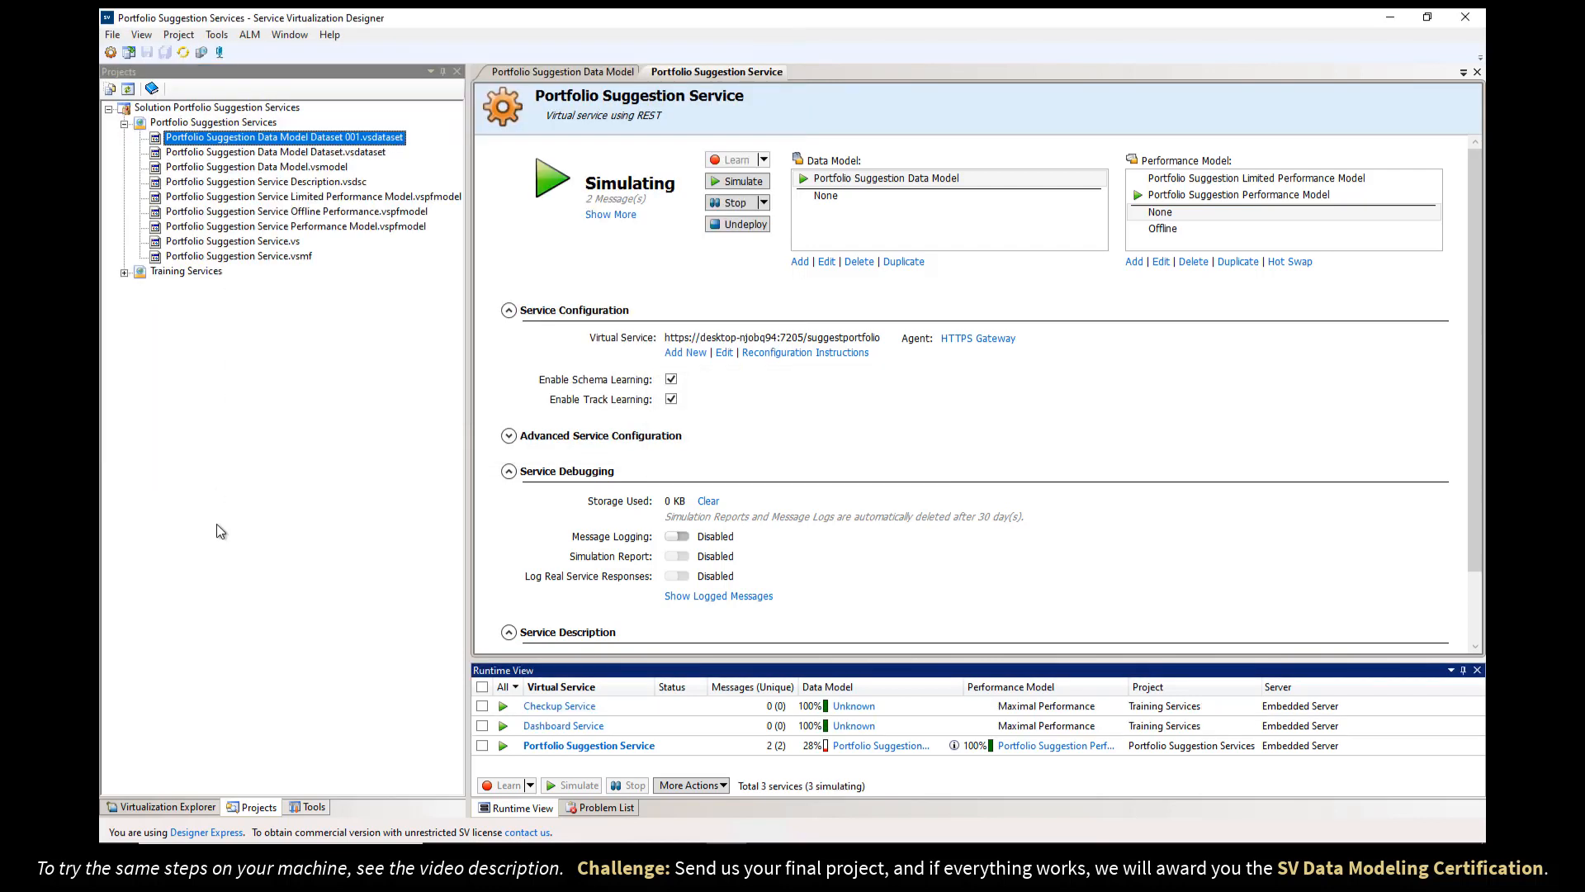
Step: View the configurations of the Dashboard, Portfolio Suggestion and Checkup services in the Virtualization Explorer
click(175, 807)
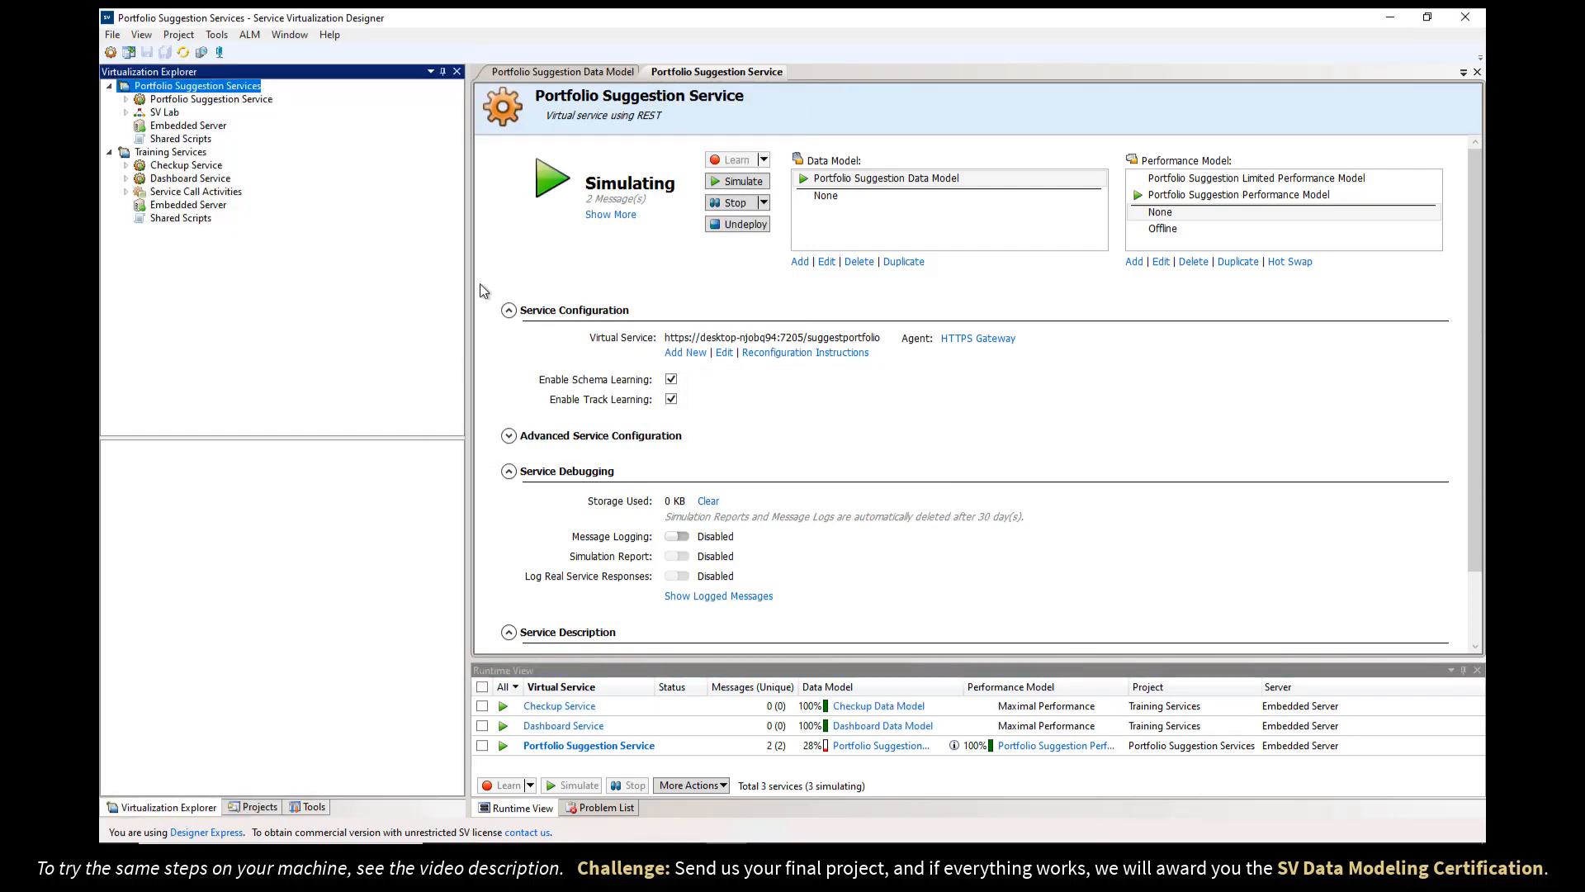
drag(468, 285, 301, 246)
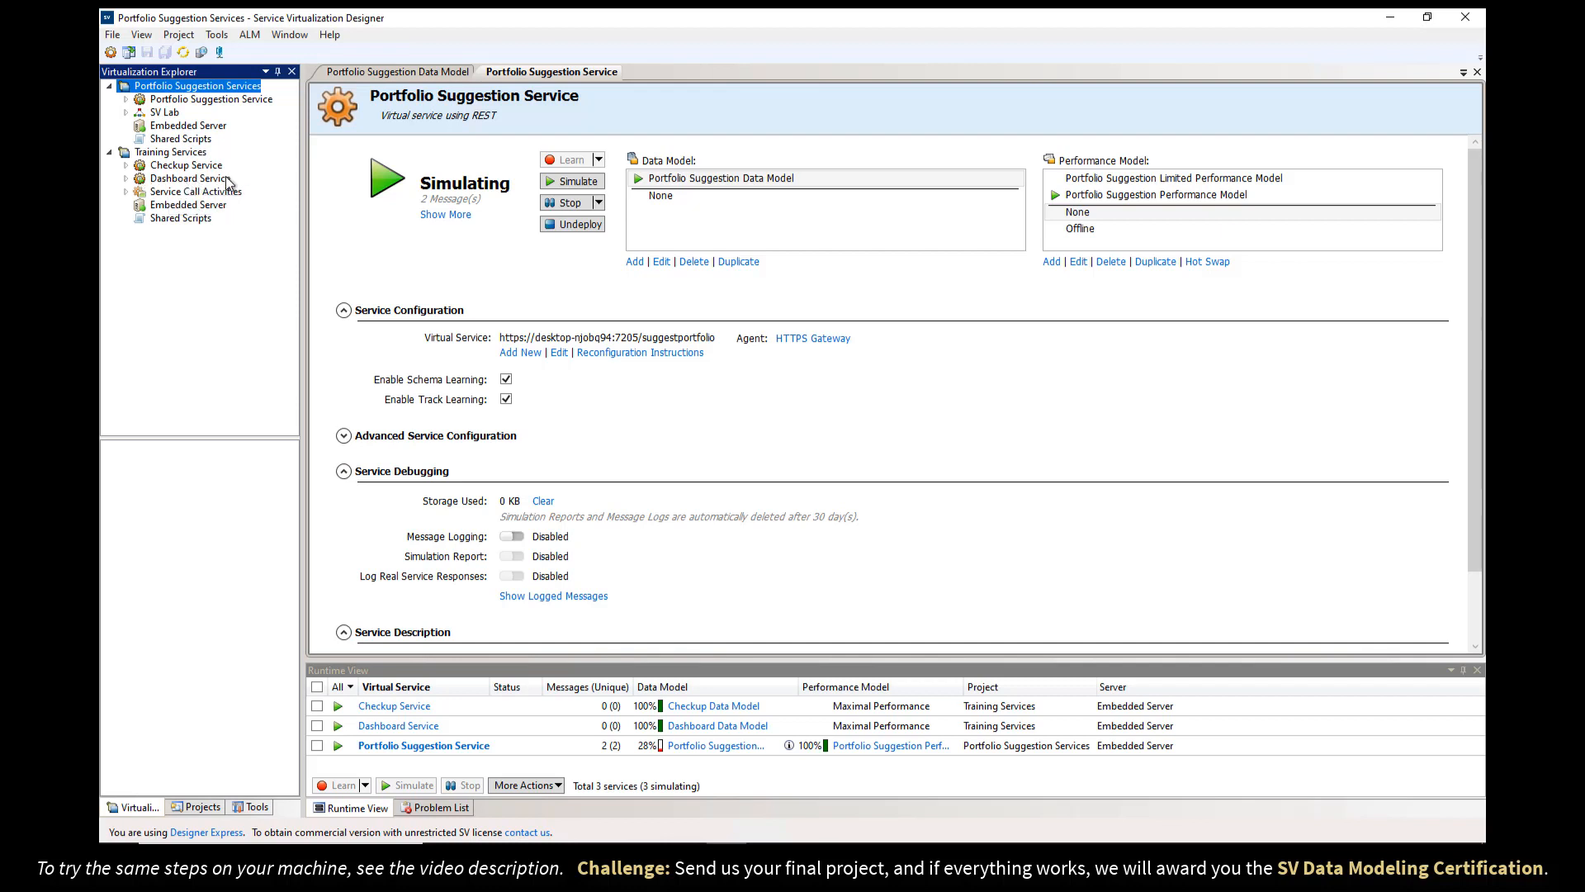
click(171, 181)
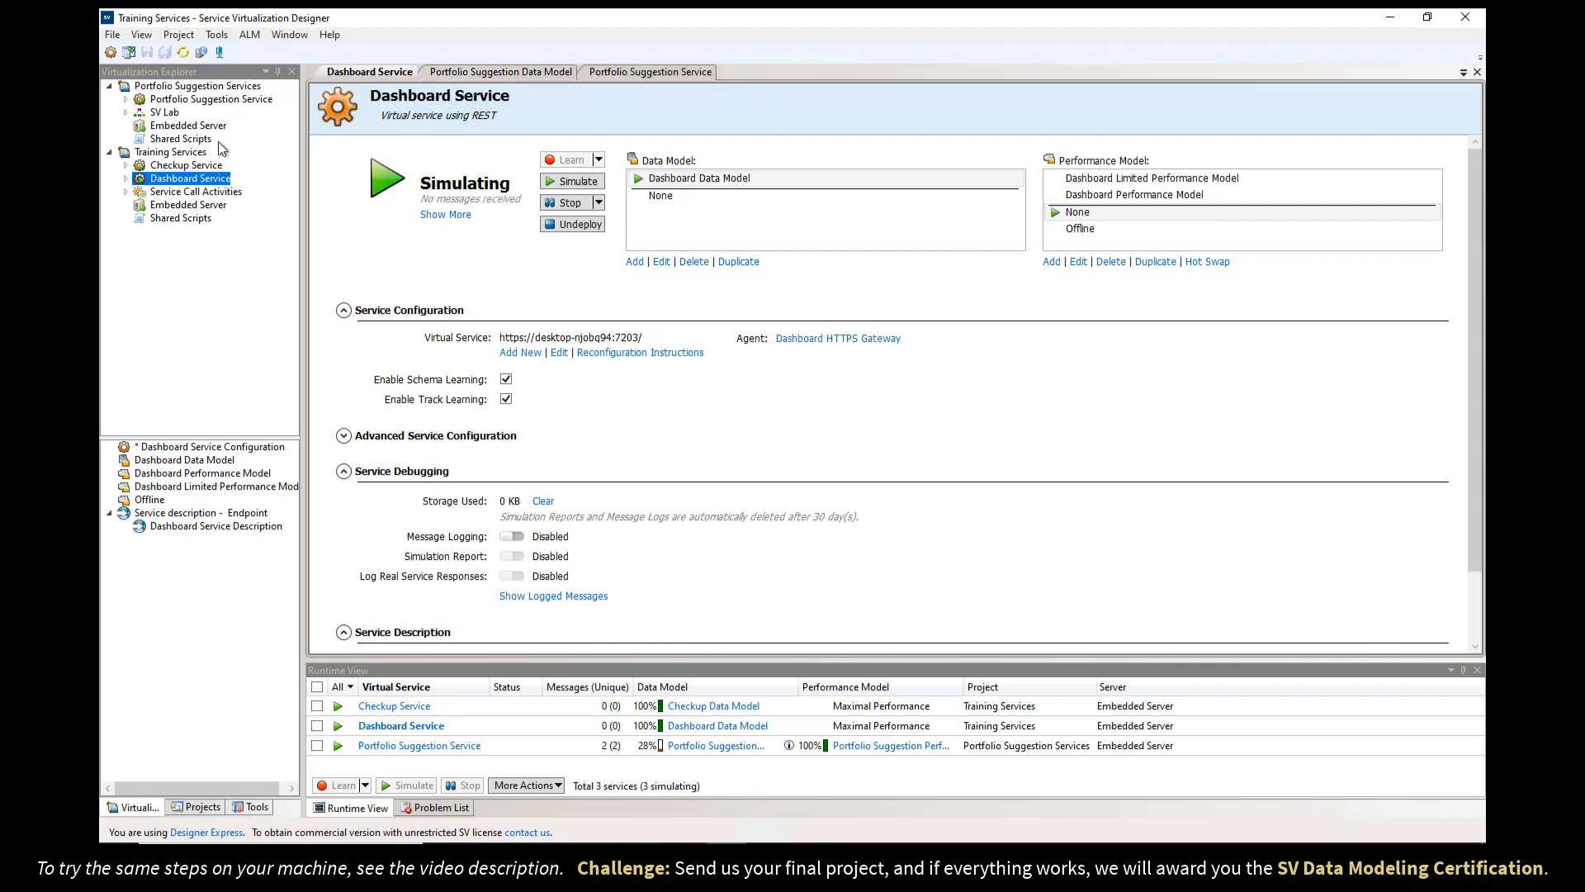
double_click(168, 100)
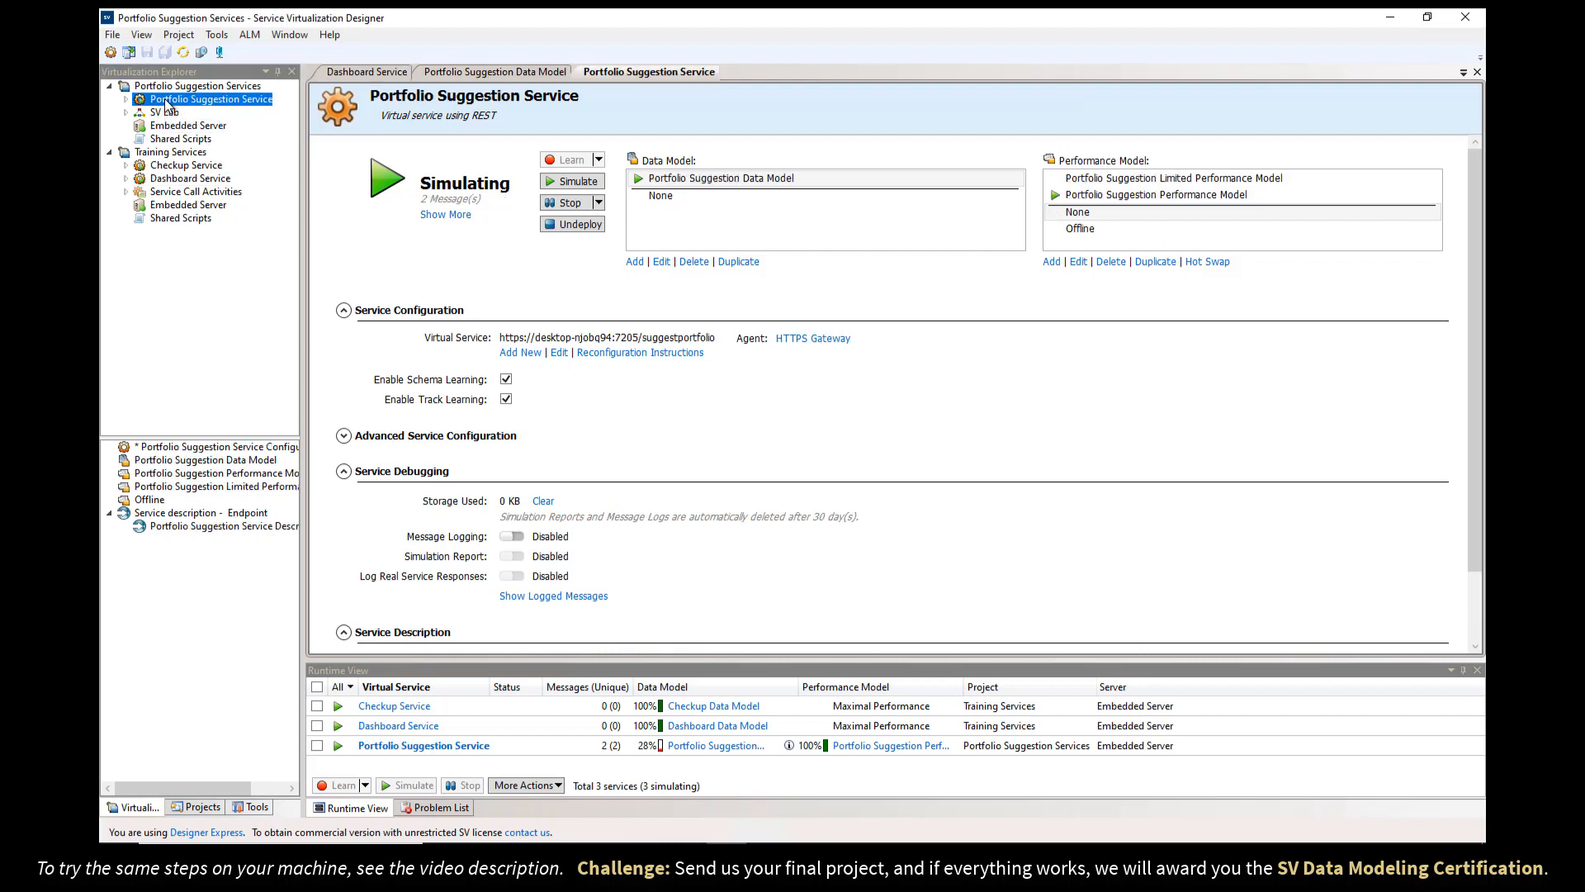
click(175, 166)
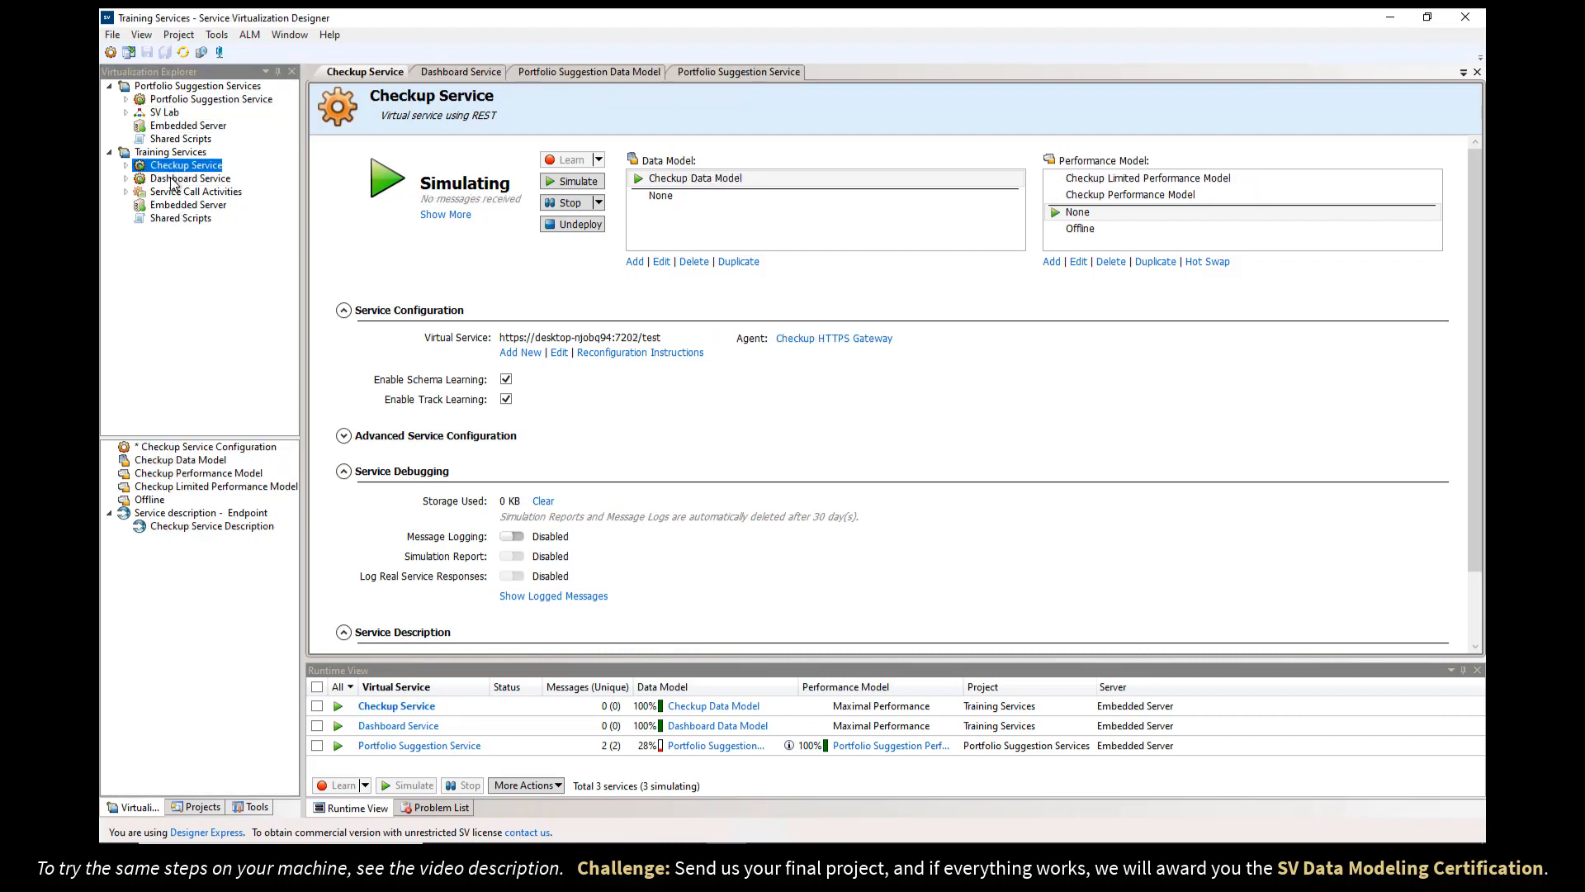
Step: Copy the Dashboard Service's virtual service URL and open it in a new browser tab
double_click(177, 180)
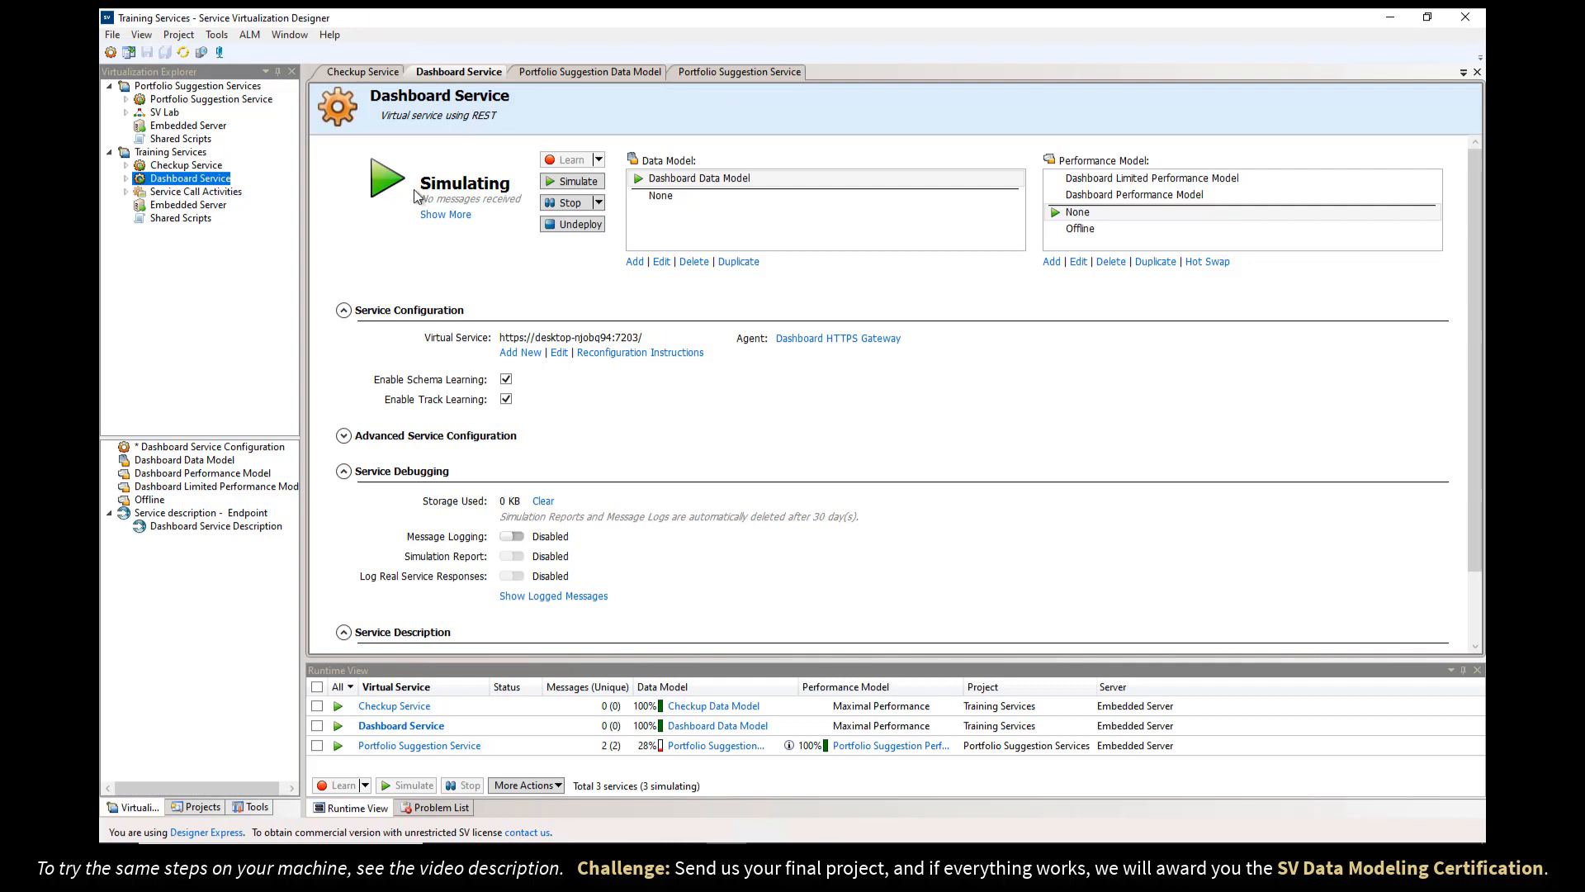
double_click(526, 337)
key(ctrl+c)
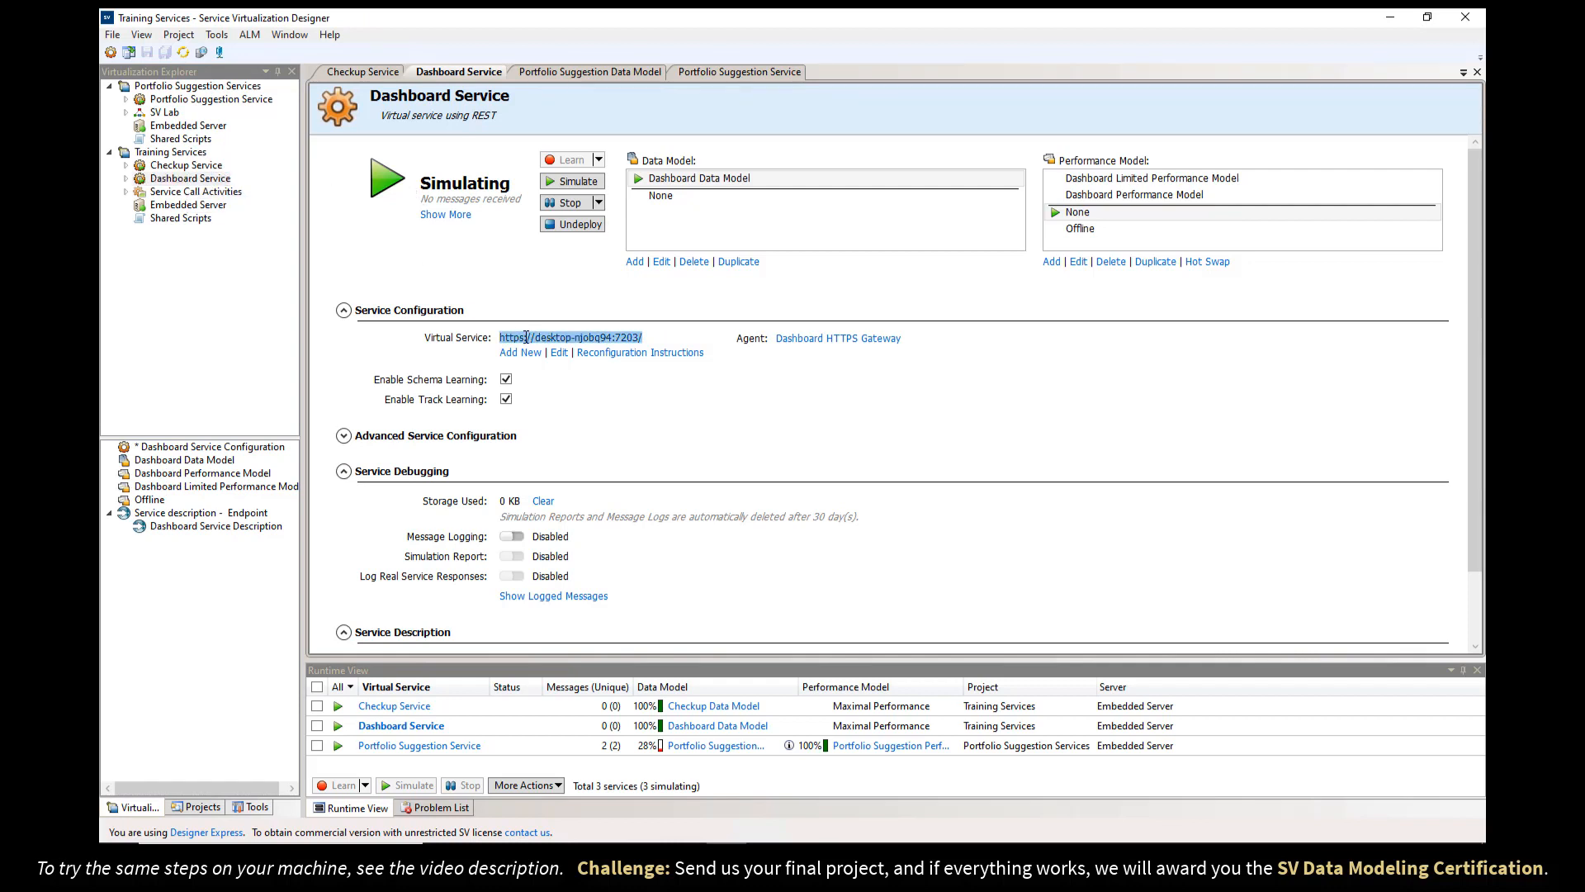
click(526, 859)
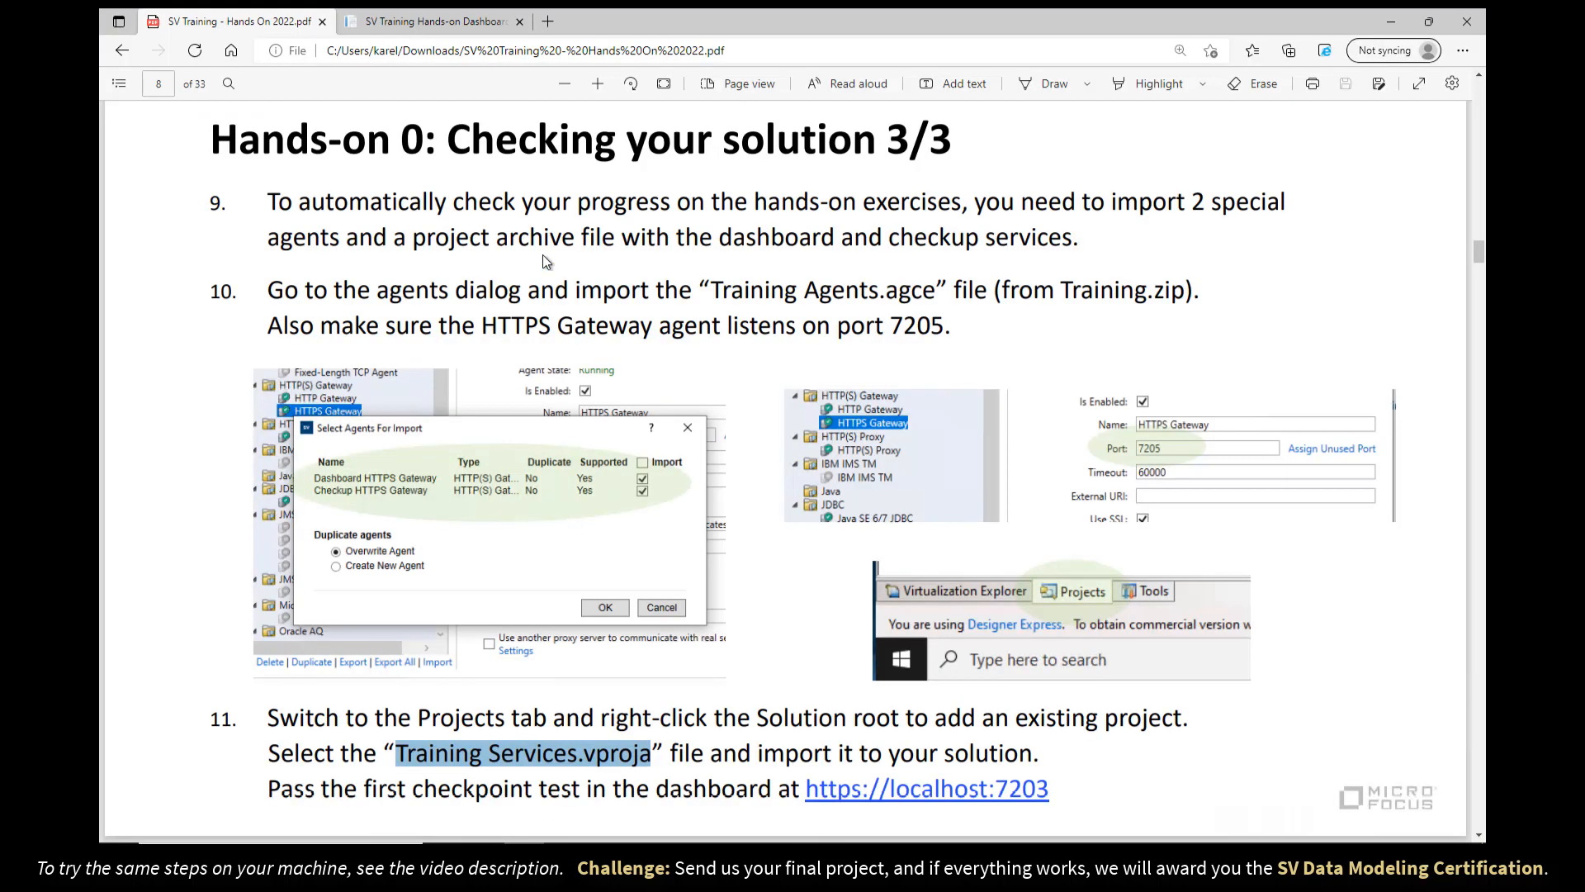
click(546, 22)
key(ctrl+v)
key(Return)
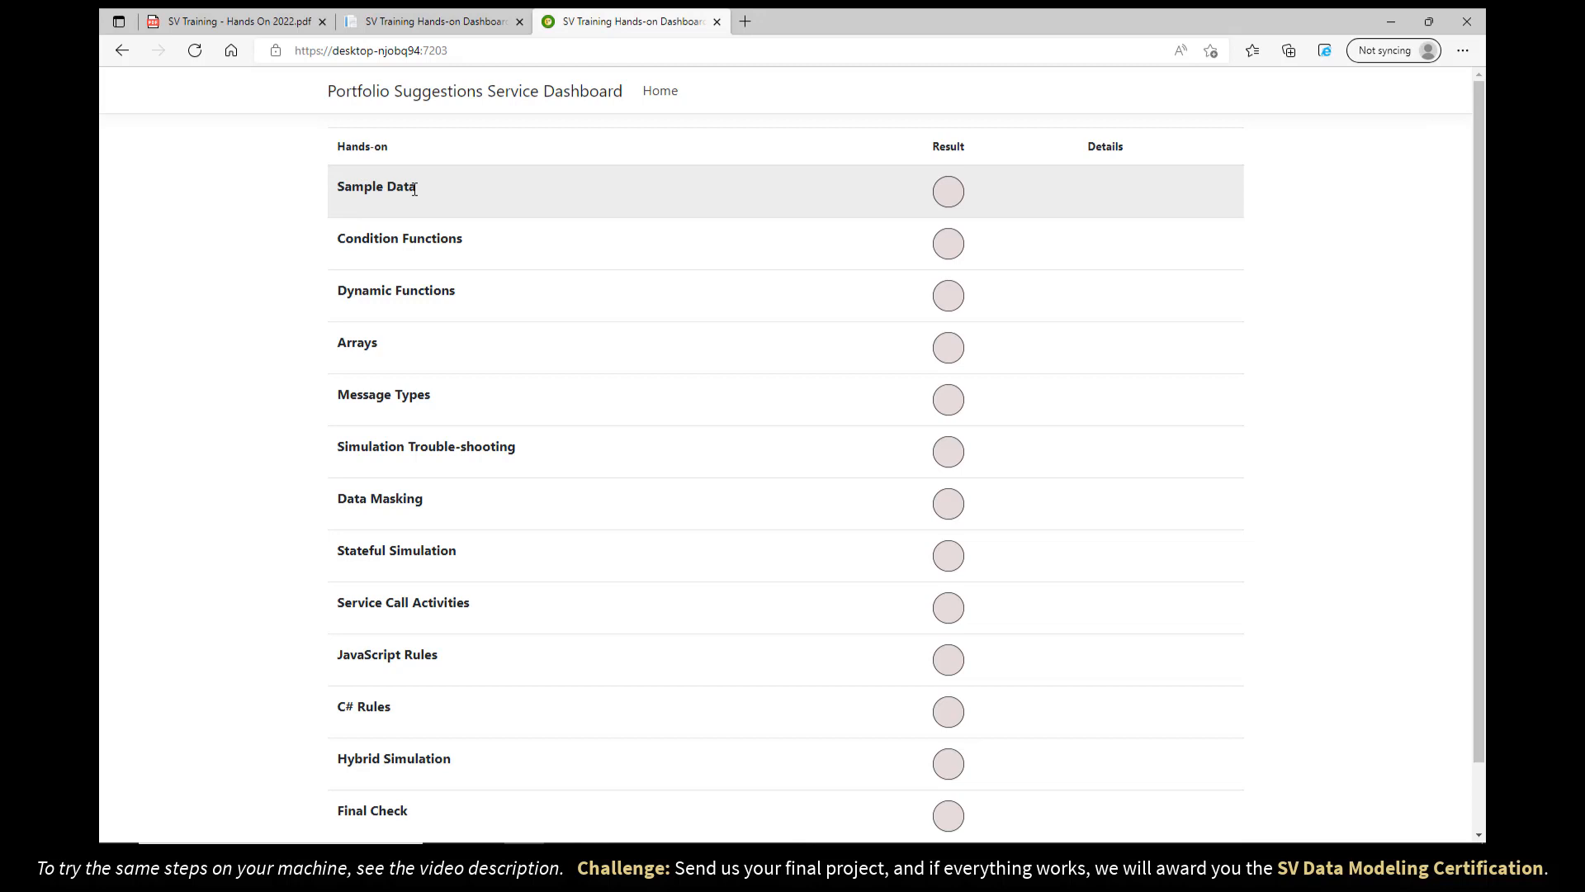
Step: Run the Sample Data check in the dashboard and inspect the services' message counts in Service Virtualization Designer
click(954, 197)
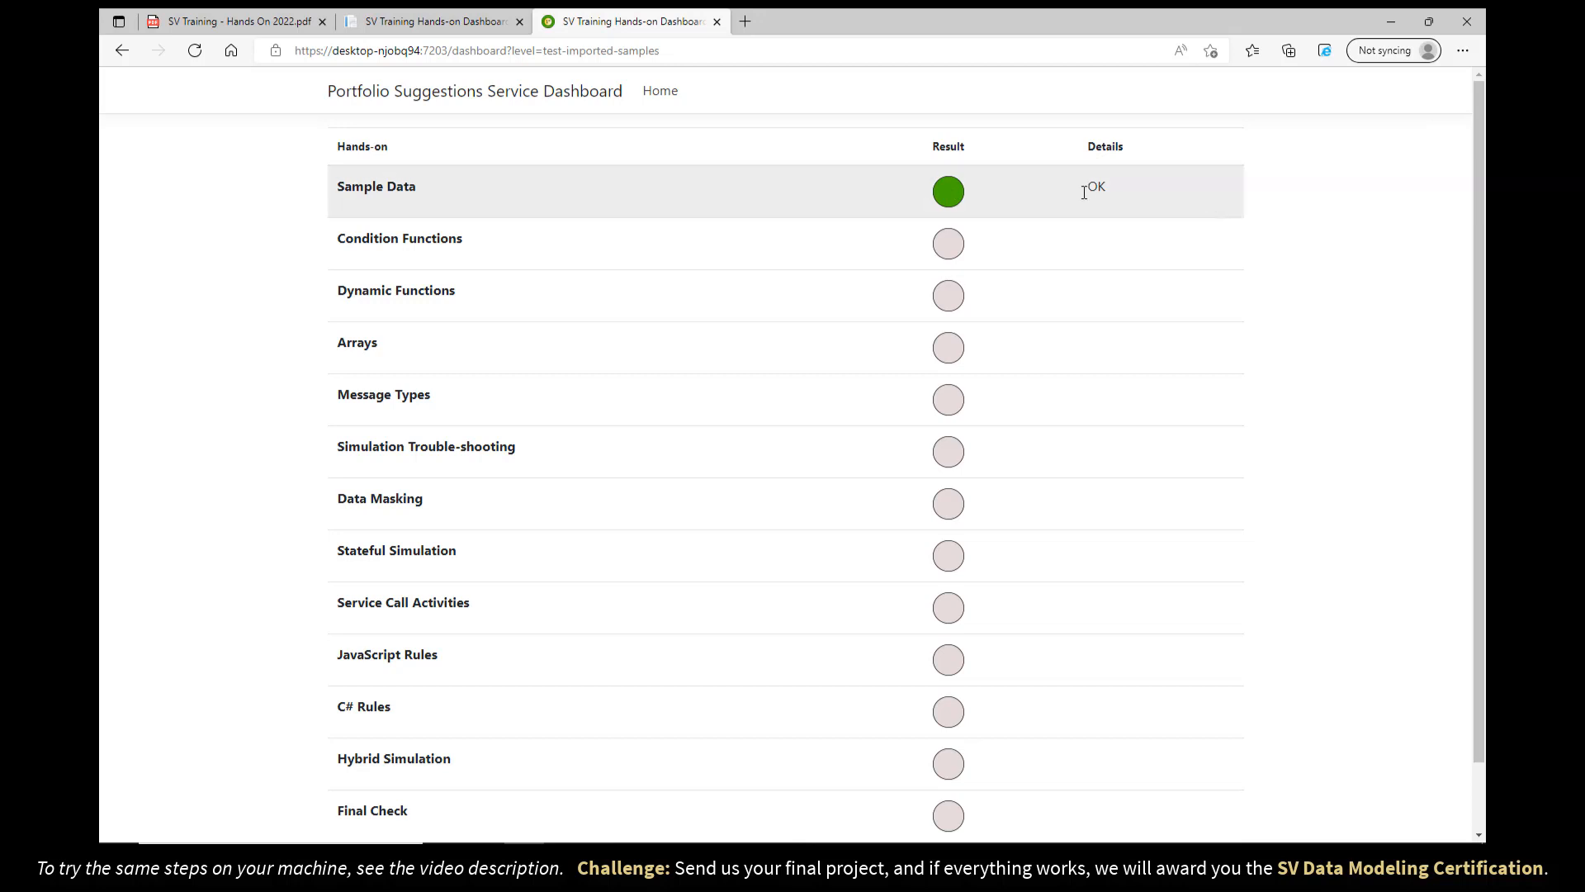
scroll(418, 527, down, 1)
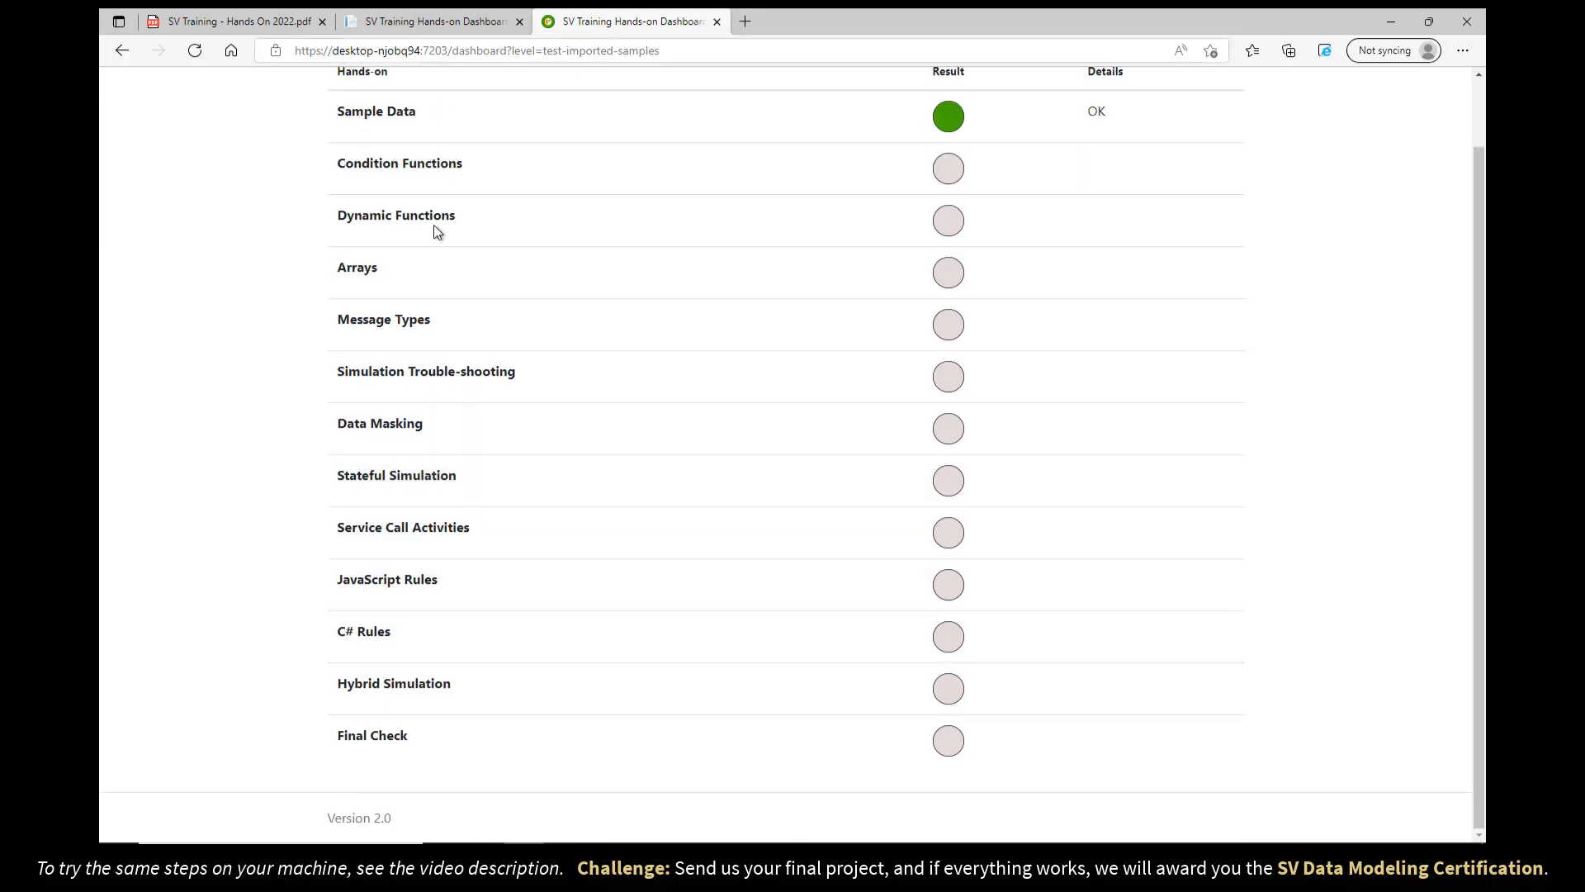
scroll(428, 552, up, 1)
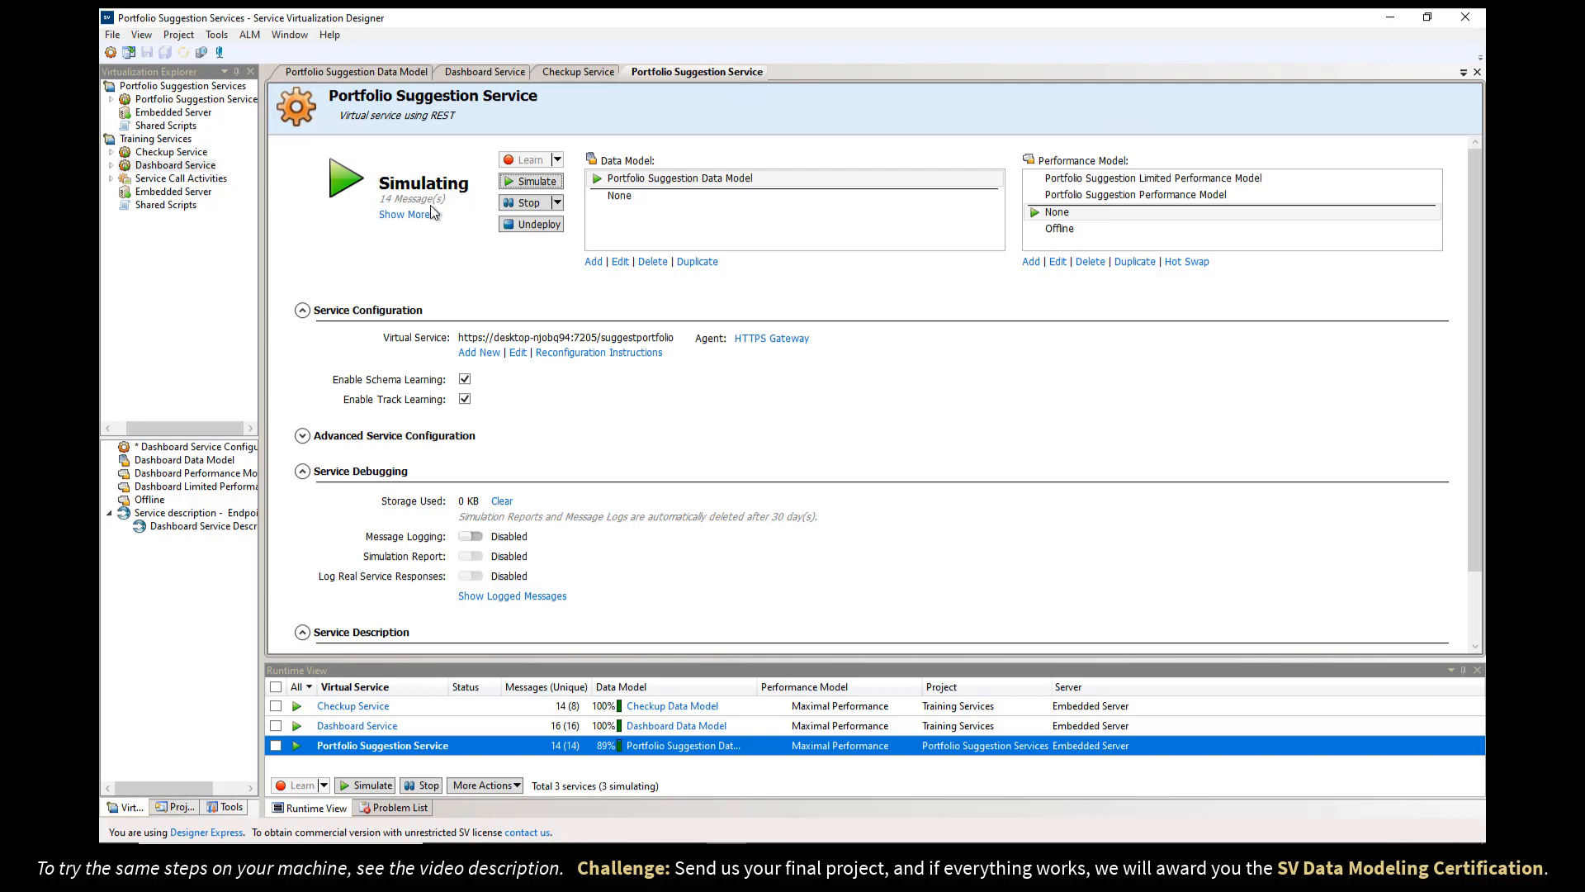
mouse_move(439, 209)
mouse_move(388, 712)
Step: Enable message logging for the Portfolio Suggestion Service in Service Virtualization Designer
click(523, 859)
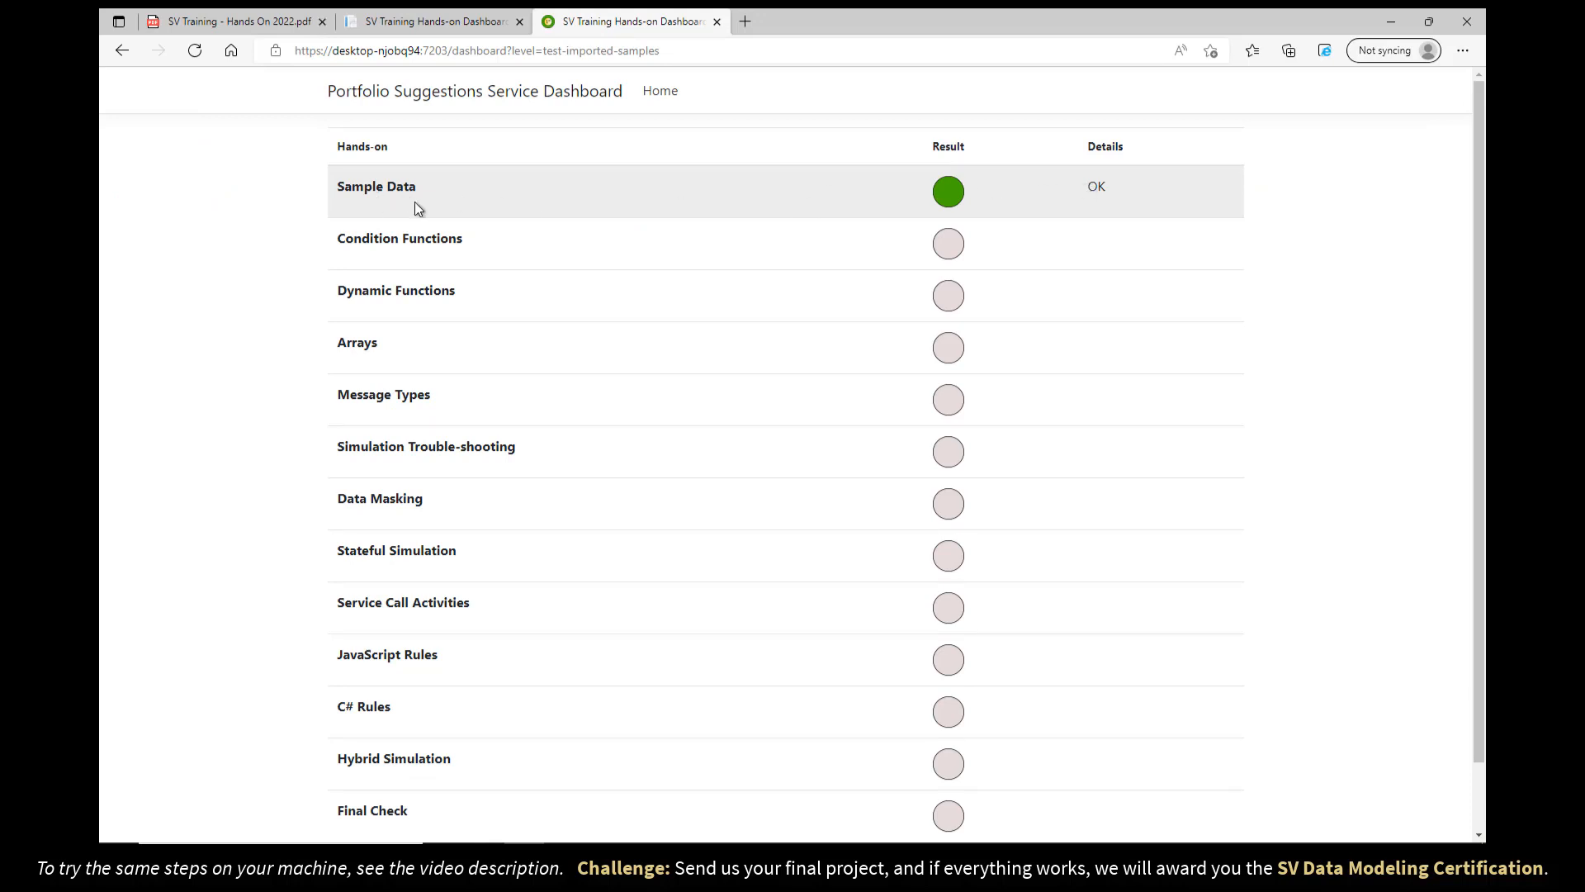
click(727, 858)
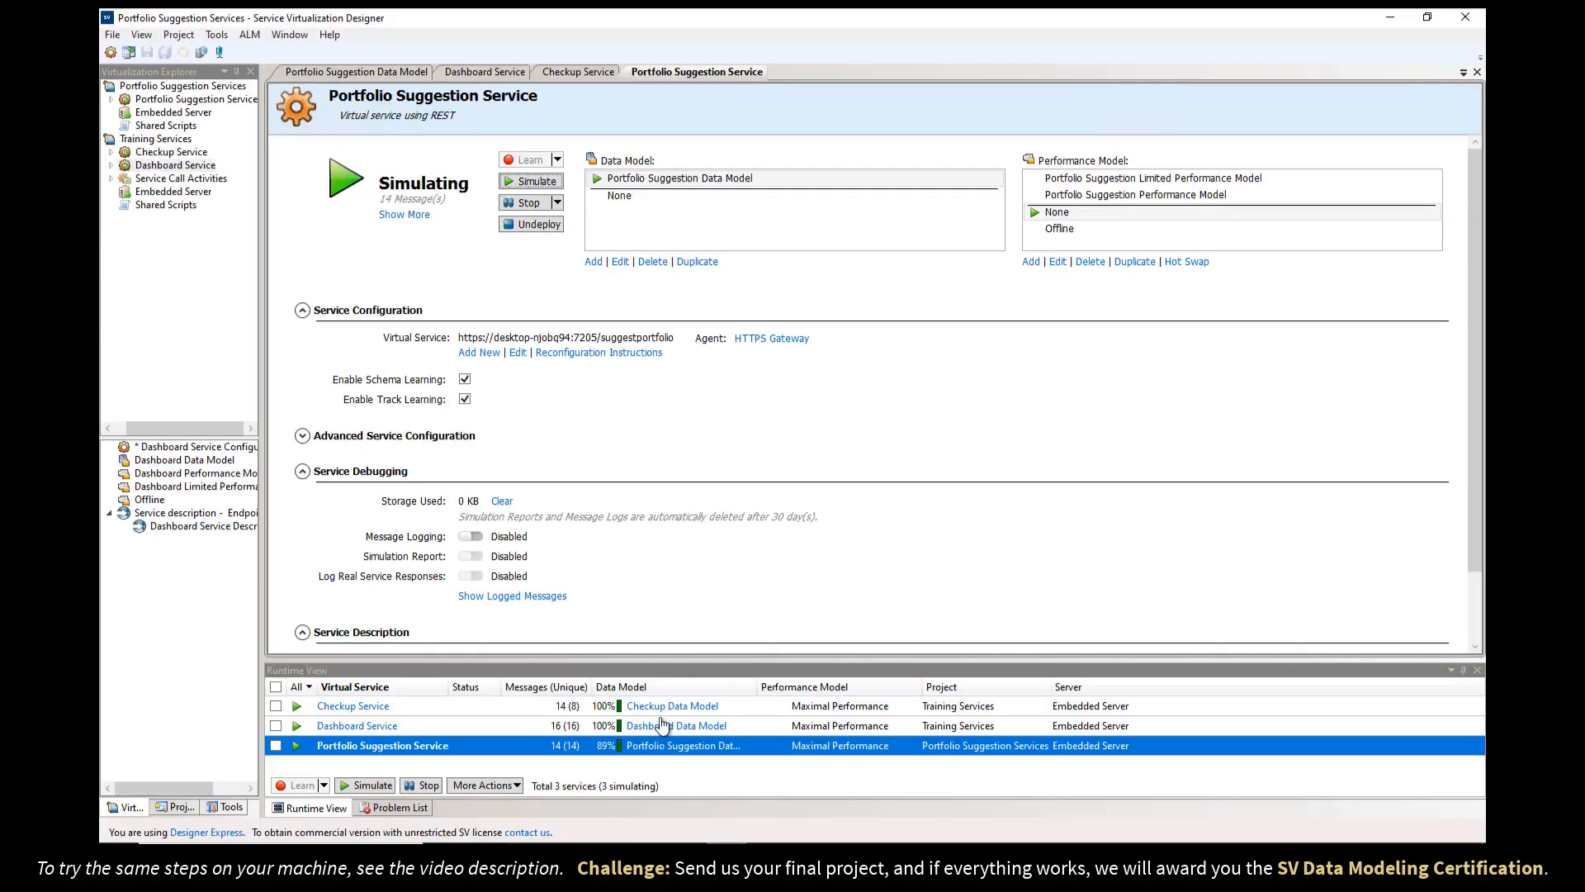
click(479, 537)
Step: Rerun the Sample Data check in the browser dashboard and inspect the Portfolio Suggestion Service's message count in Service Virtualization Designer
click(726, 857)
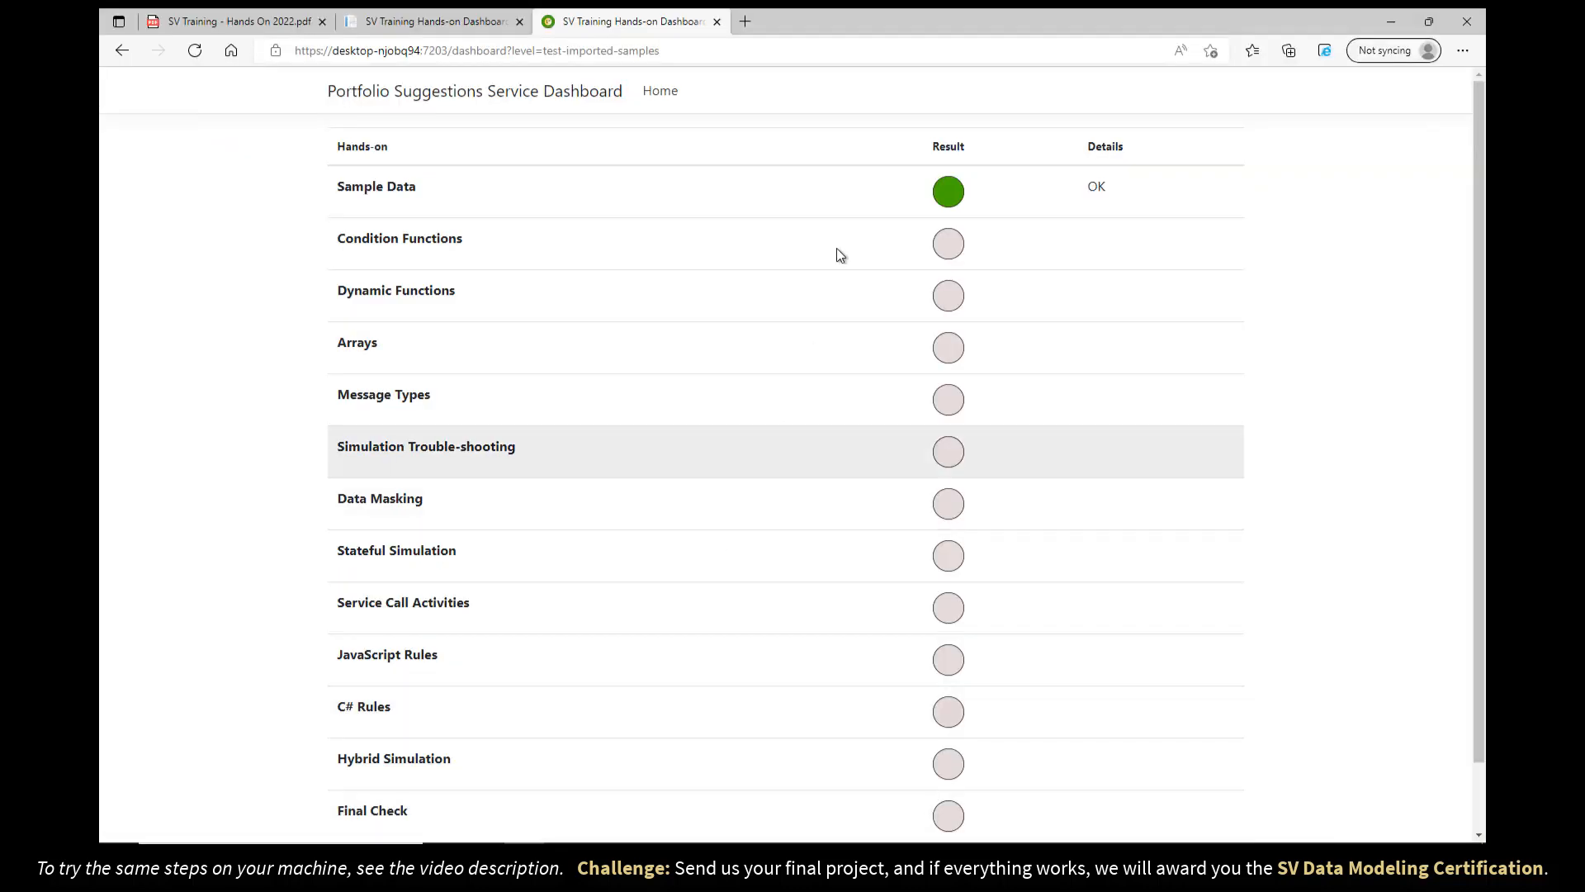
click(948, 200)
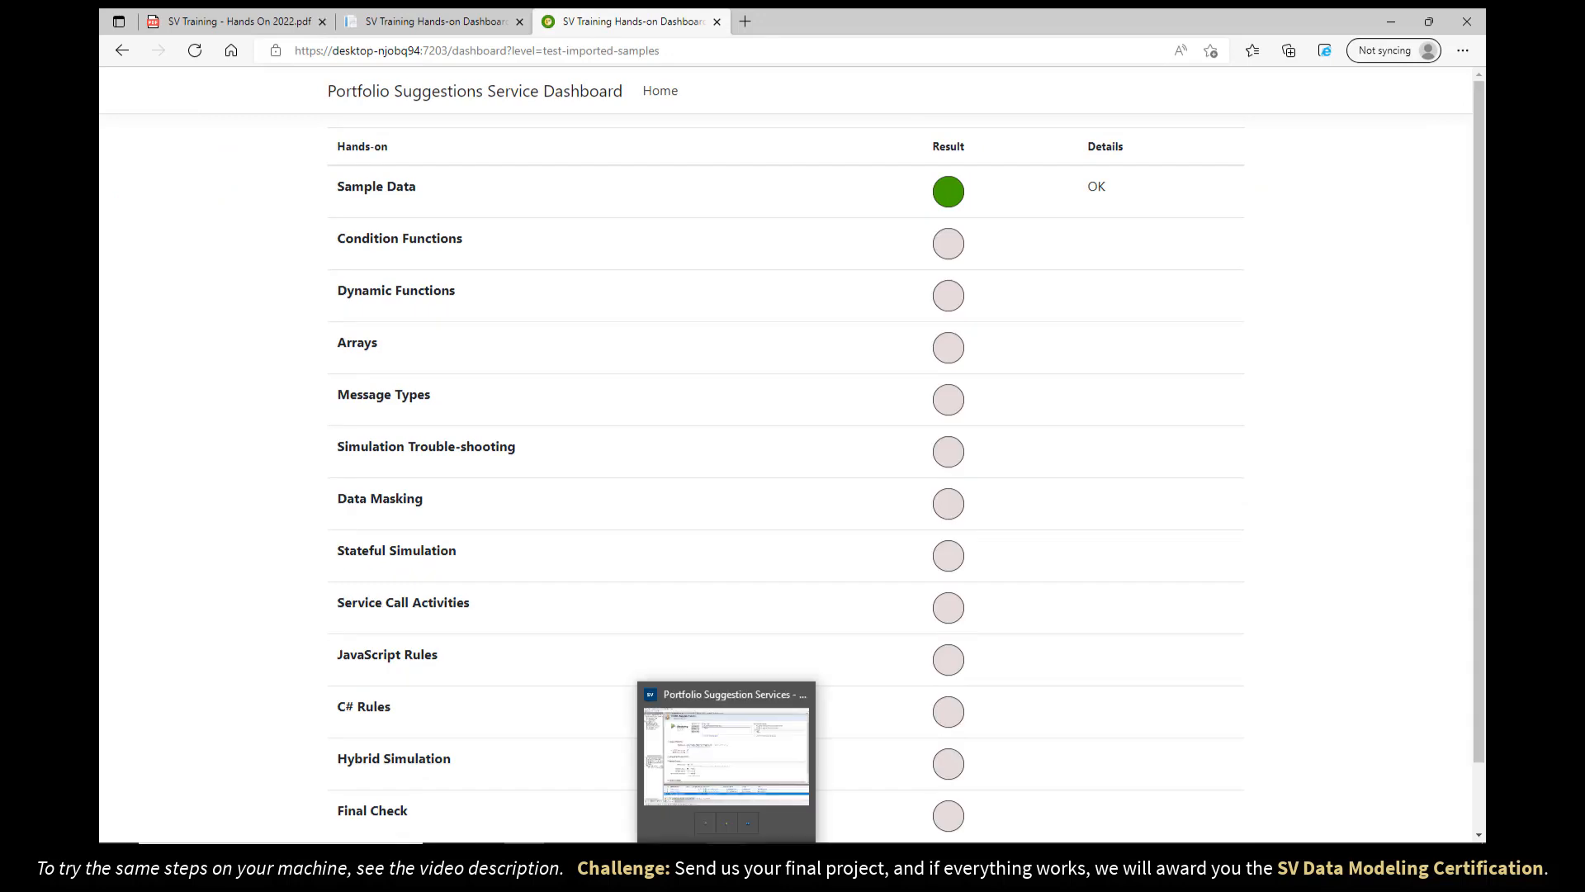
click(726, 857)
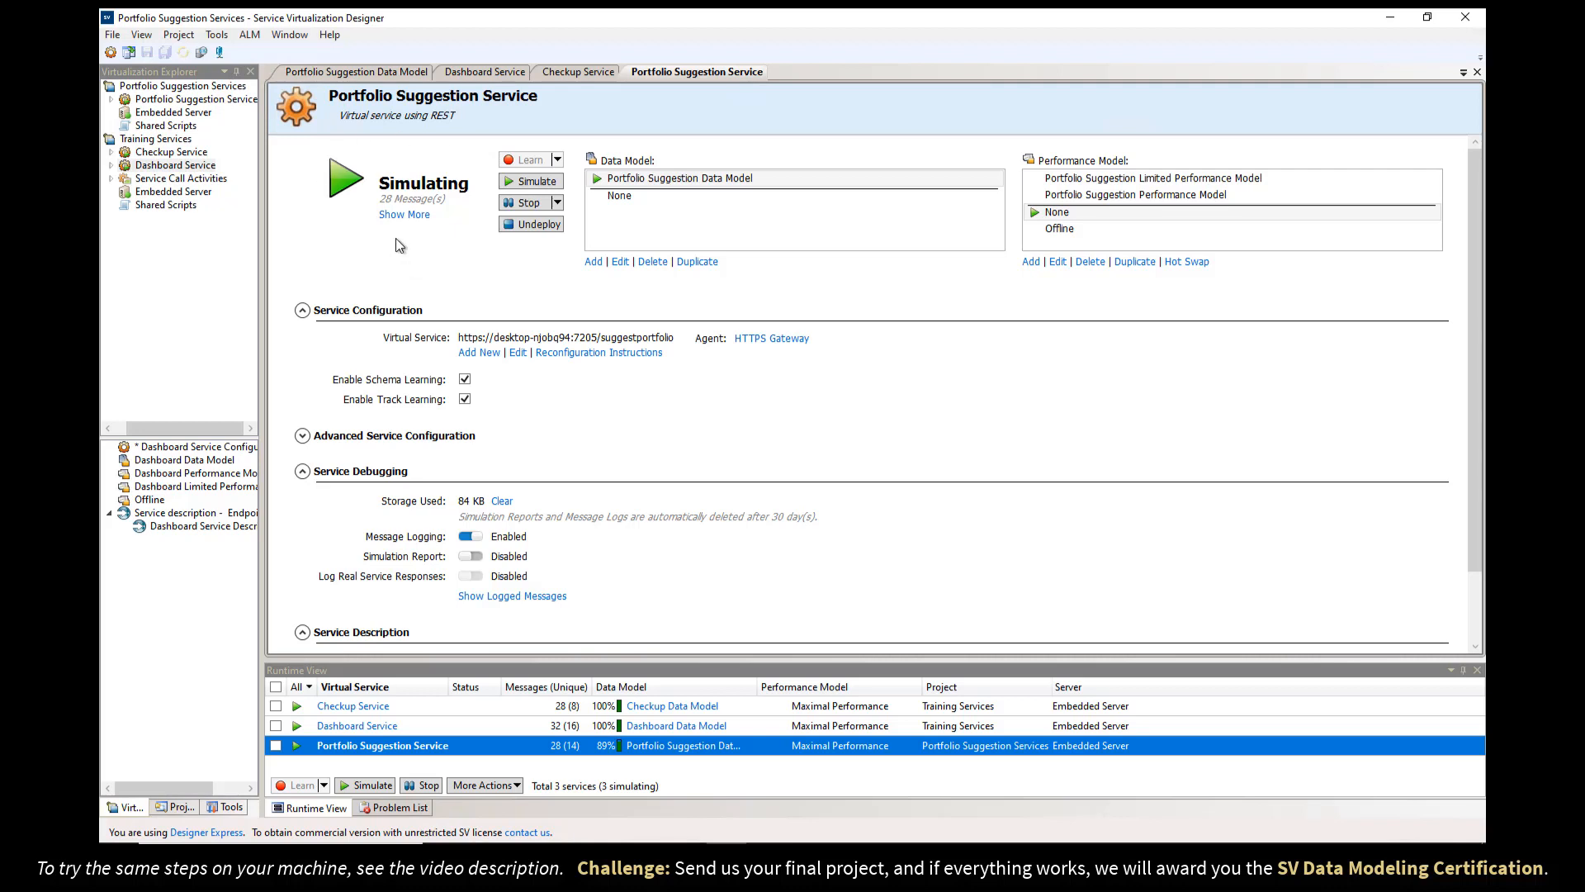
mouse_move(388, 205)
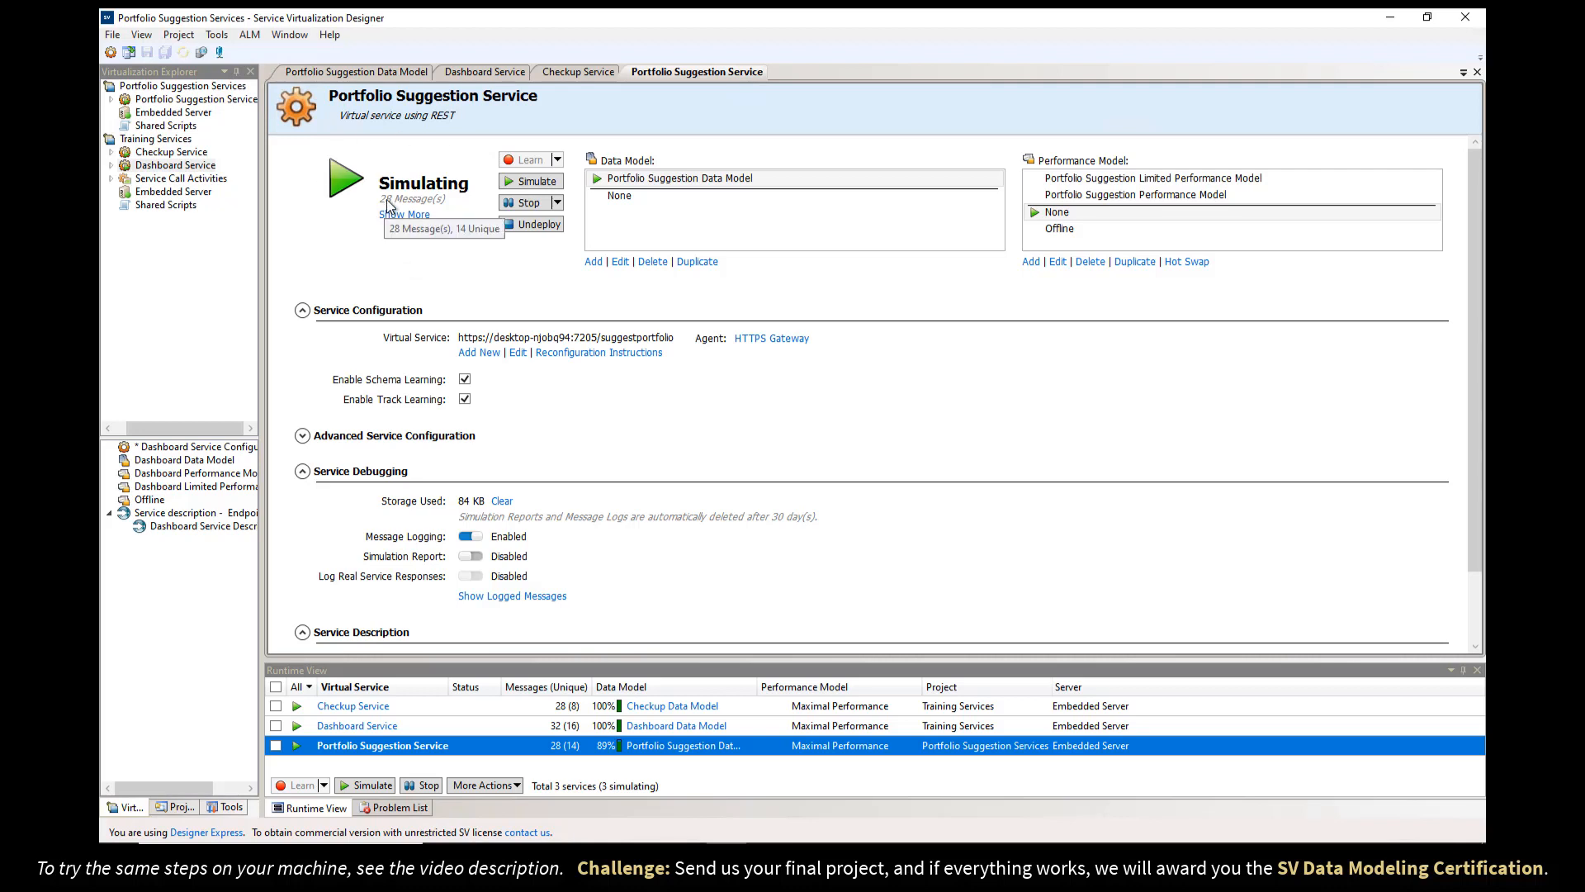
Step: Open the Portfolio Suggestion Service's logged messages and examine the request and response of each entry
click(489, 596)
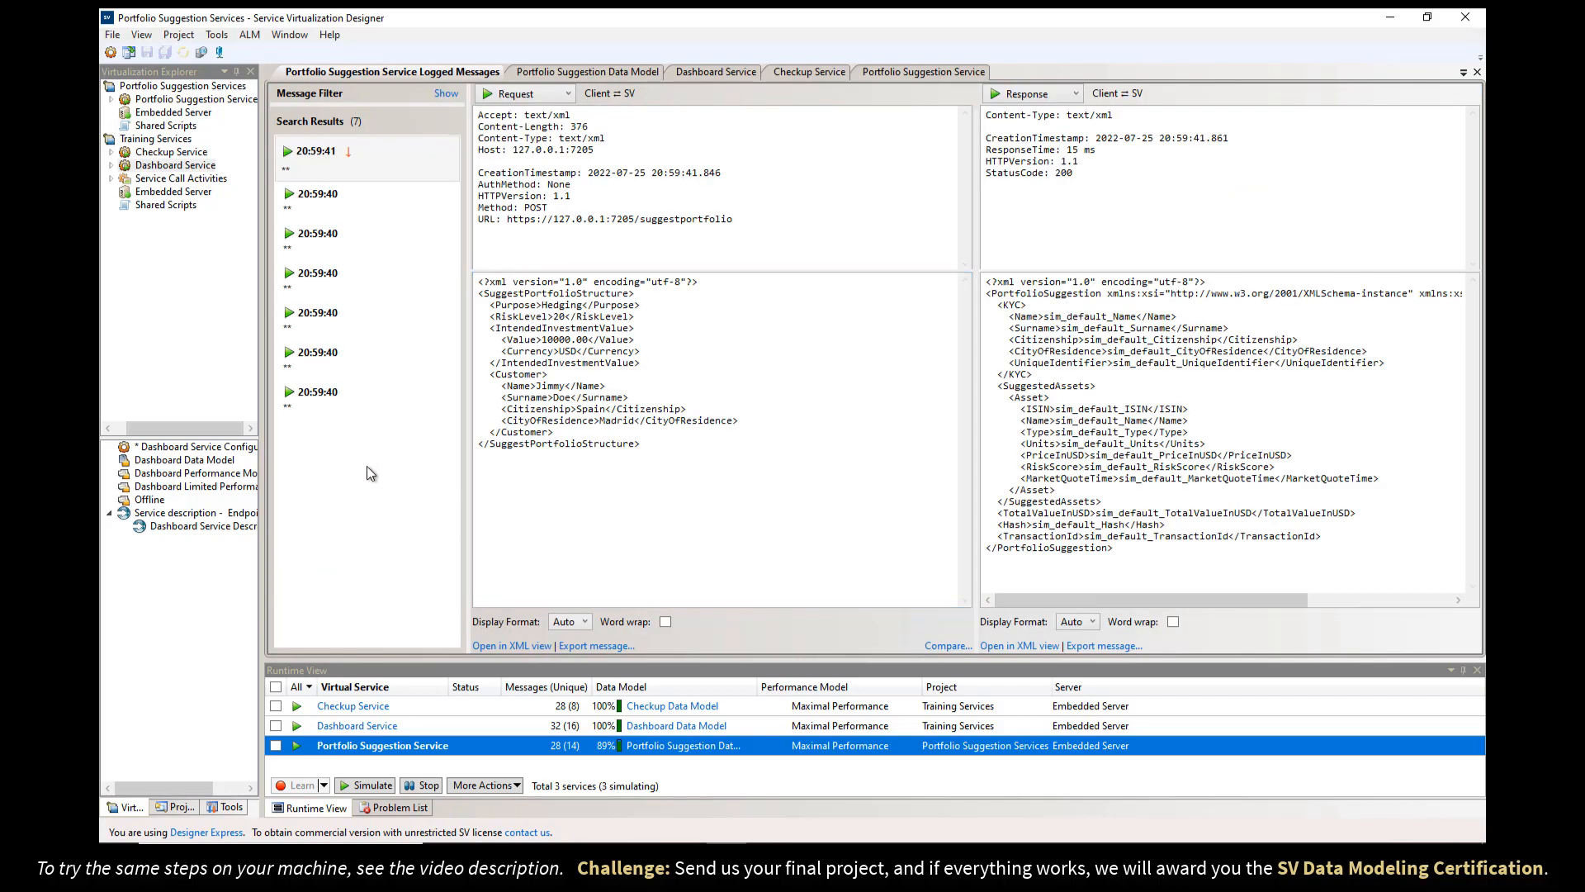
click(319, 409)
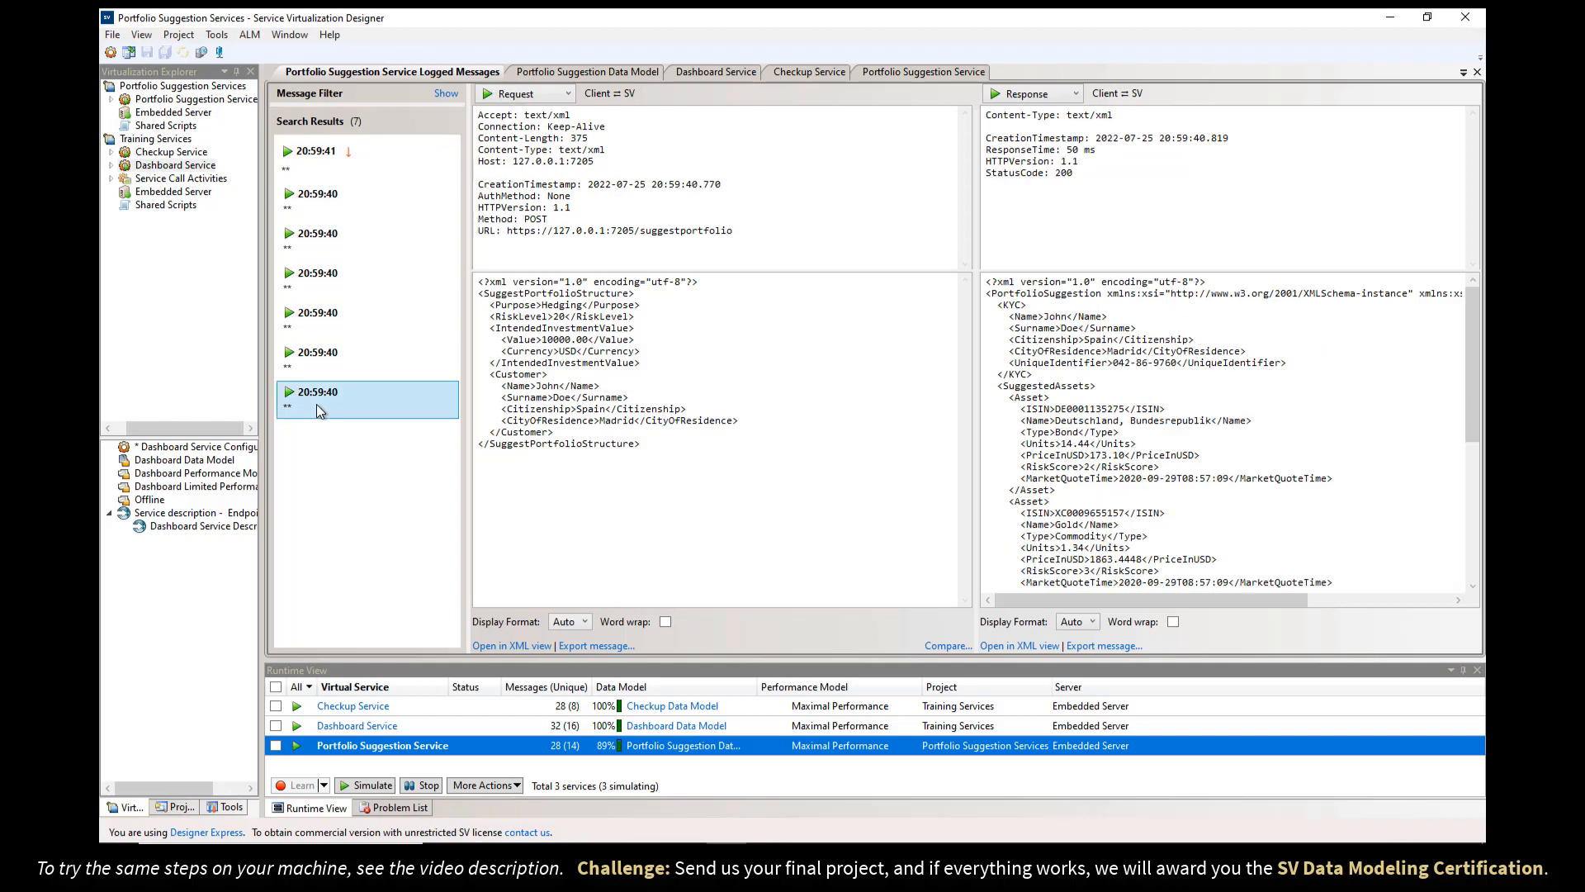
click(314, 150)
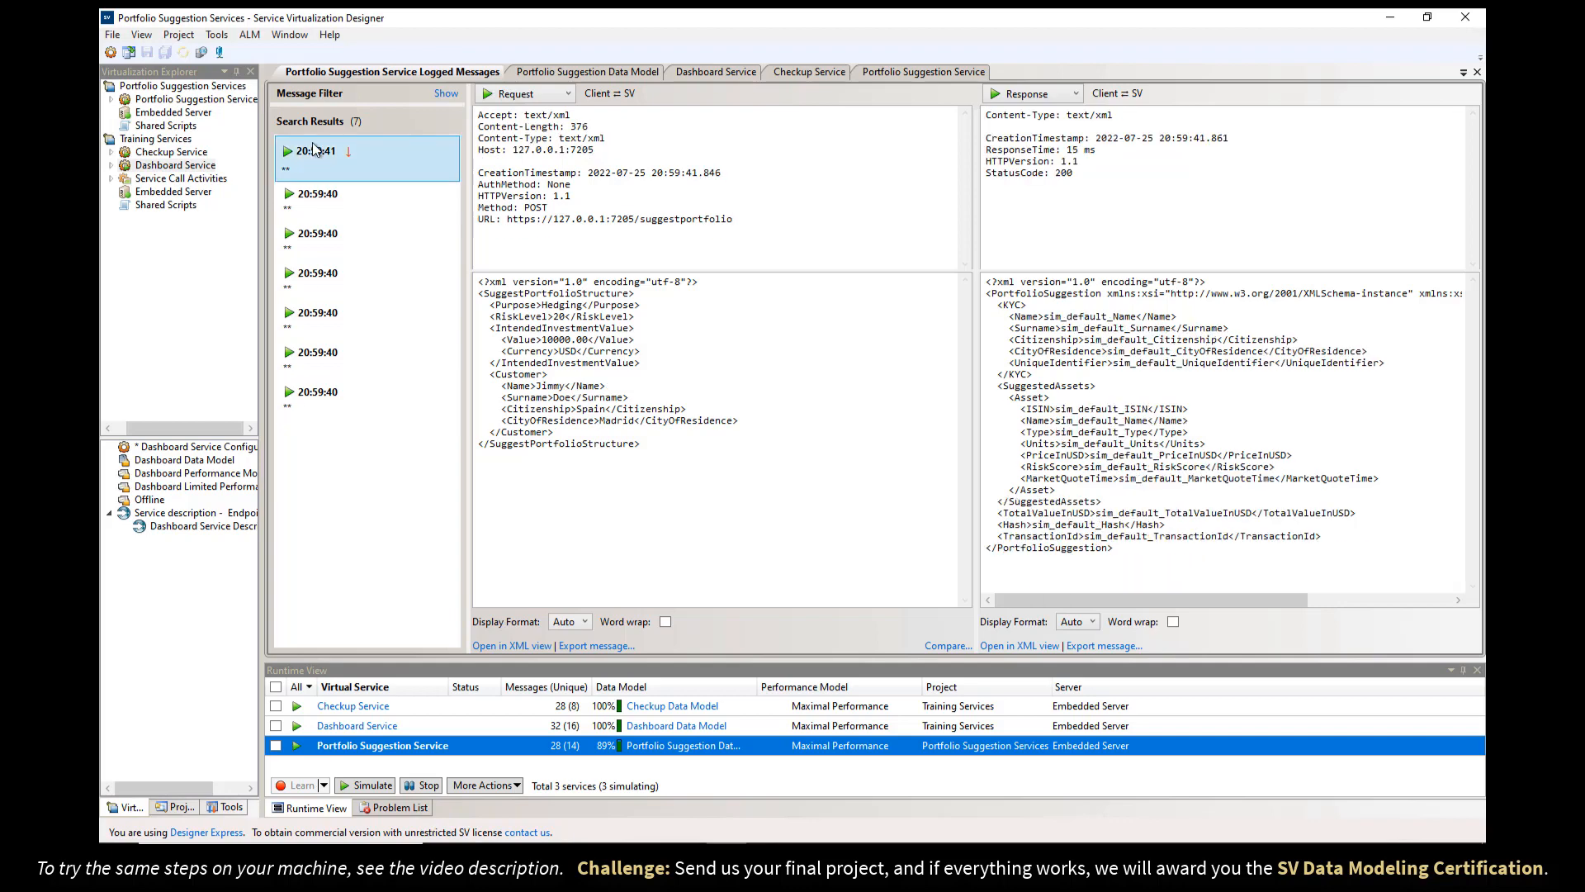
click(319, 396)
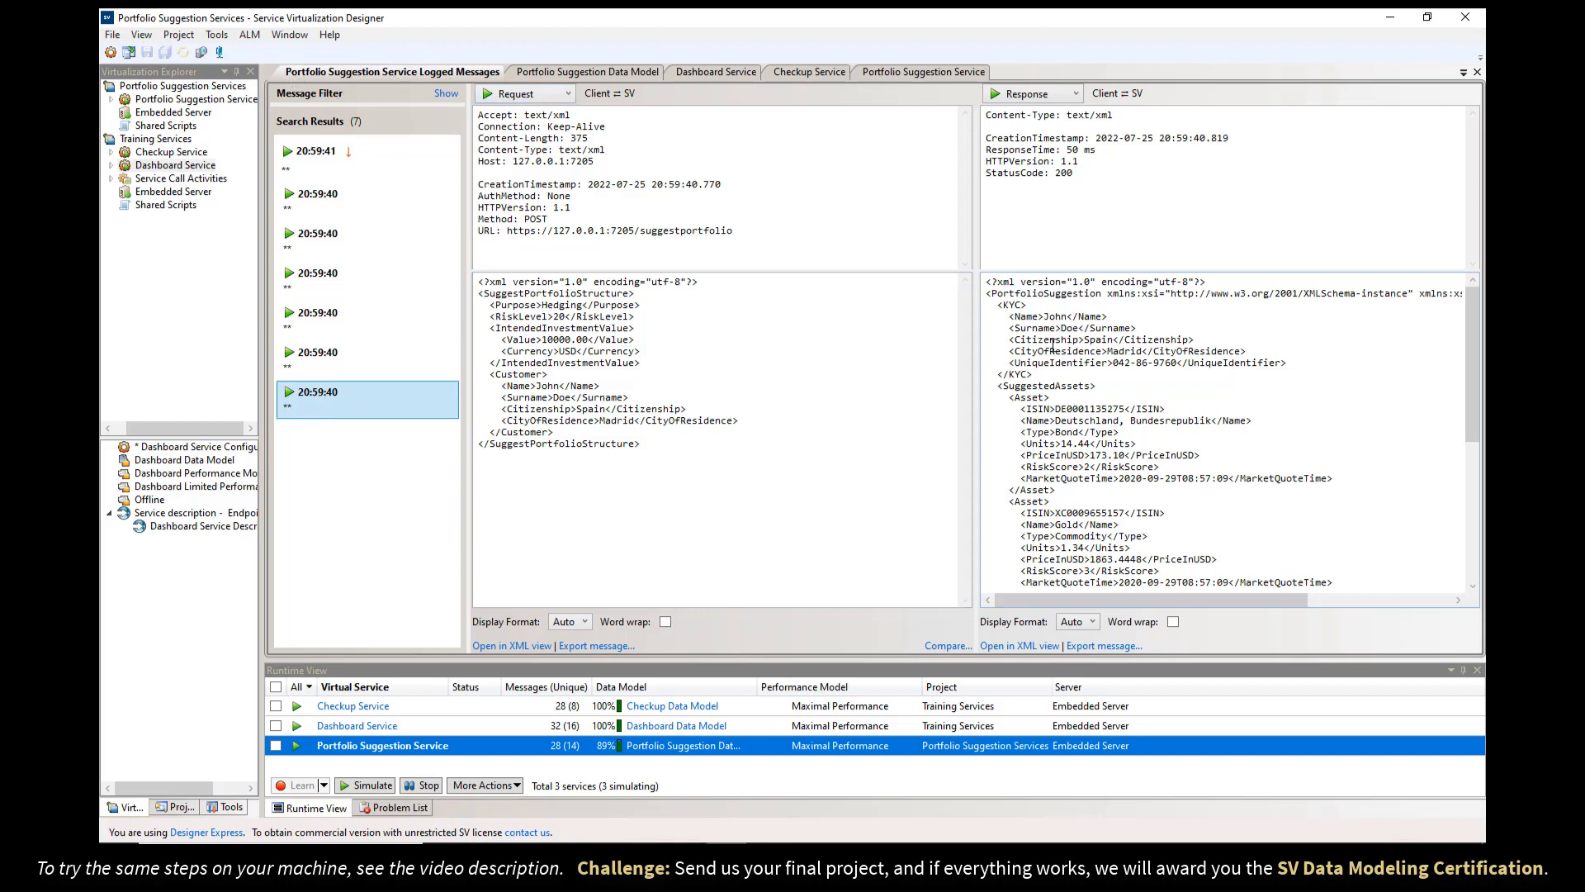
click(319, 363)
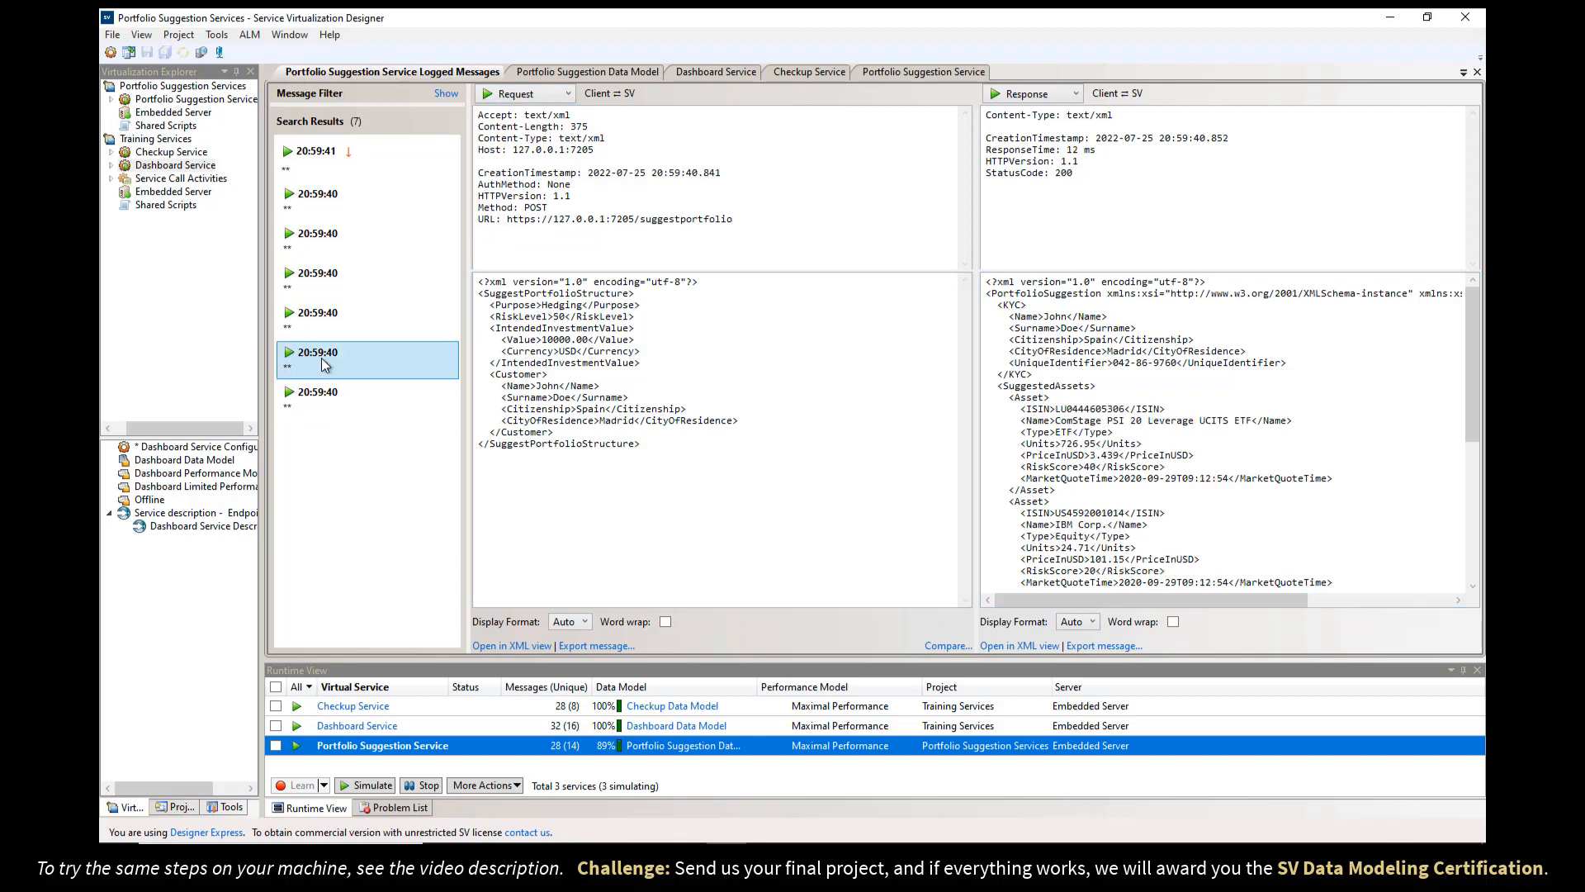
click(331, 317)
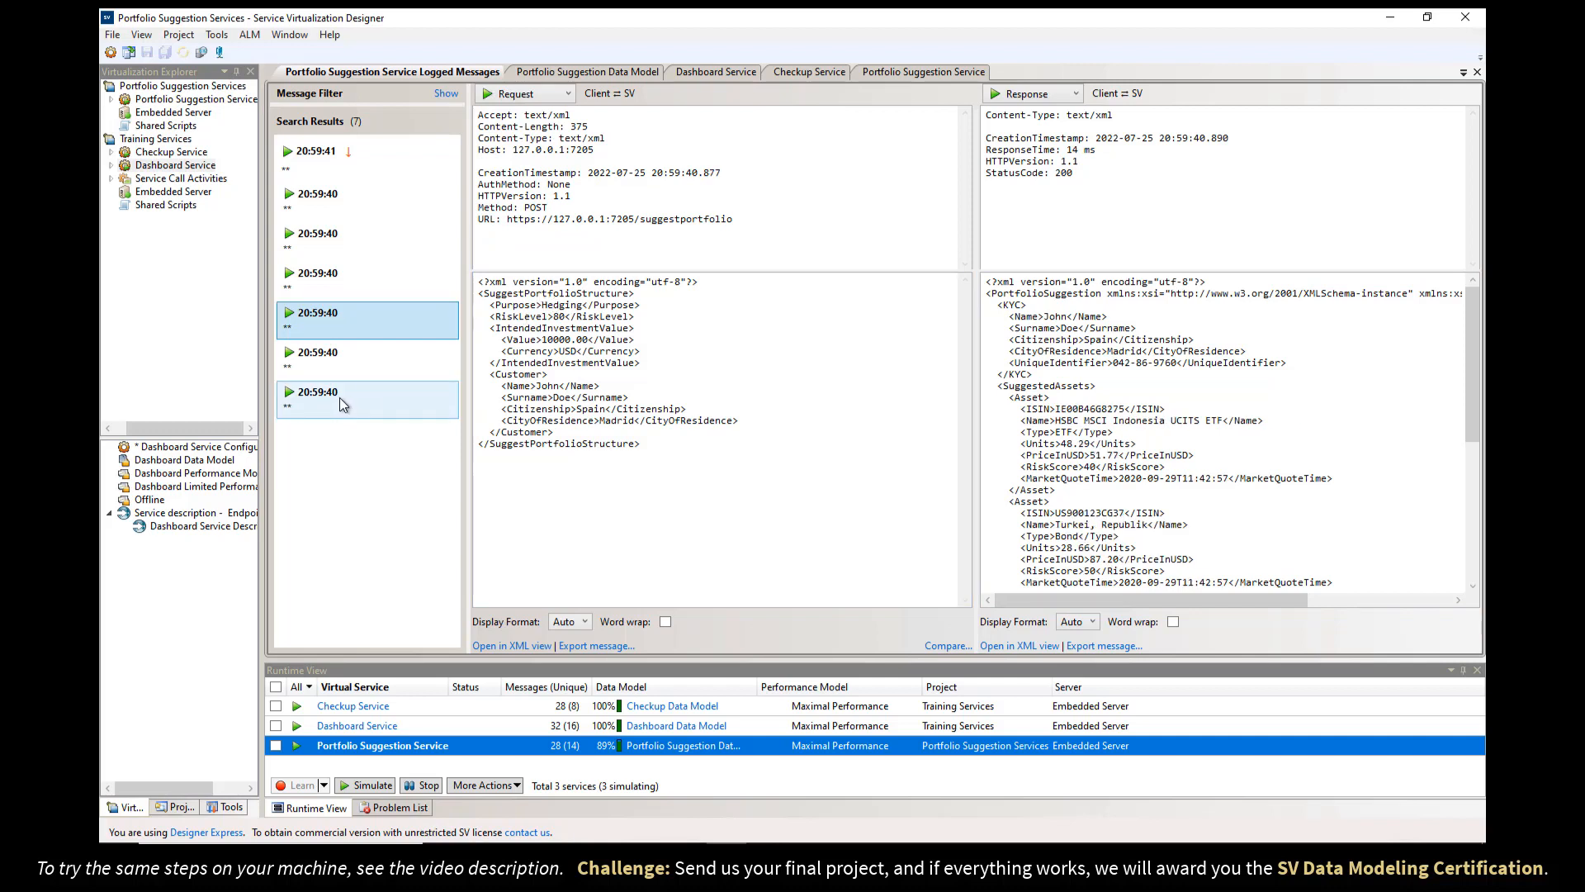
click(327, 284)
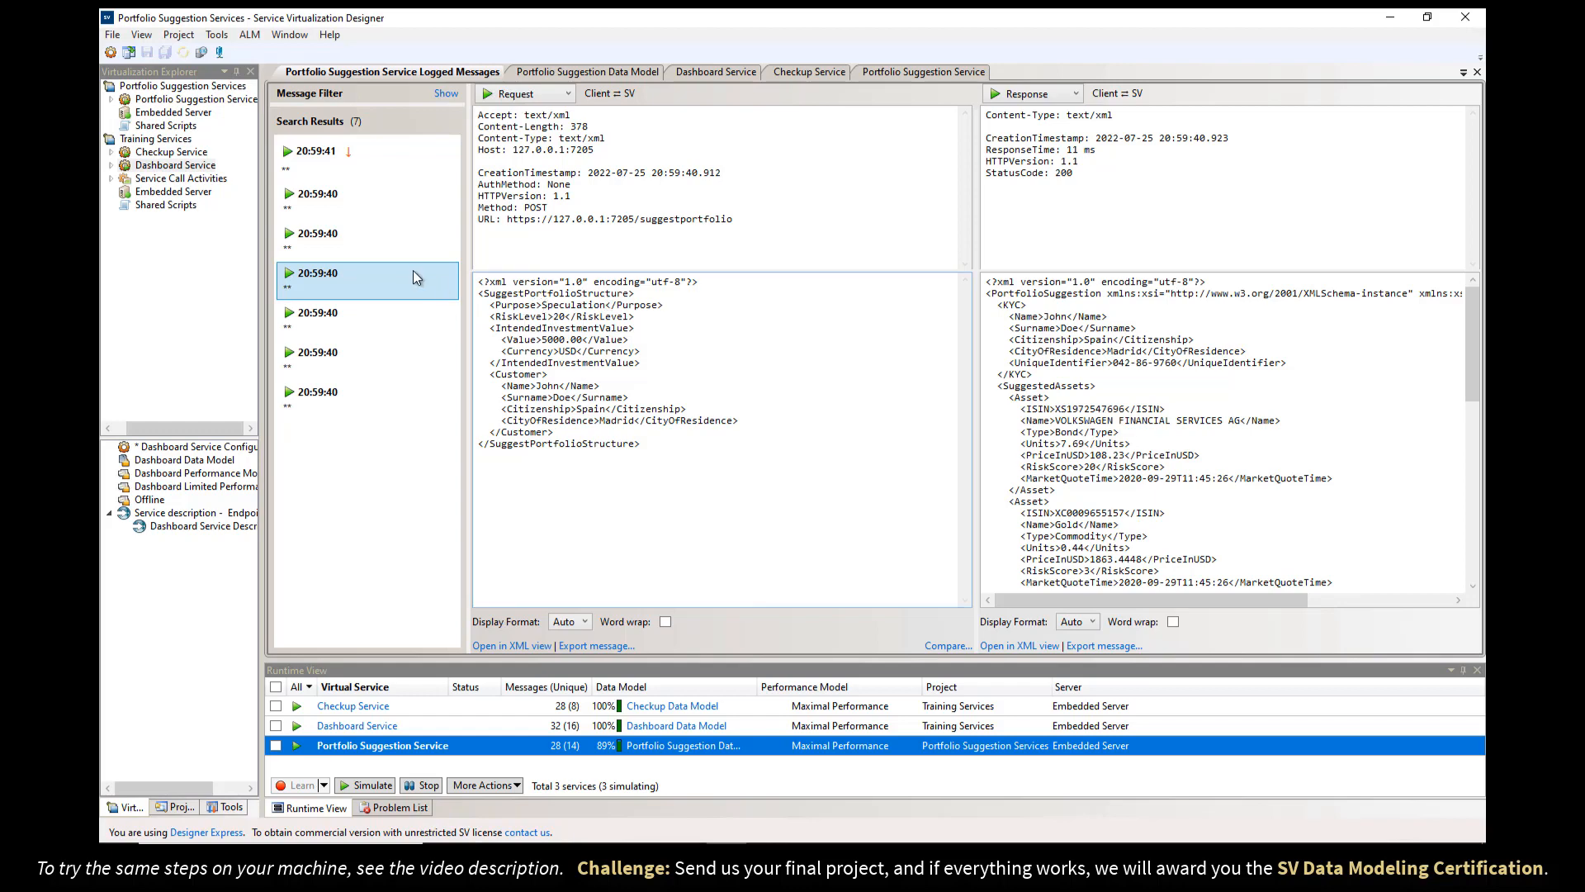
click(323, 228)
click(330, 199)
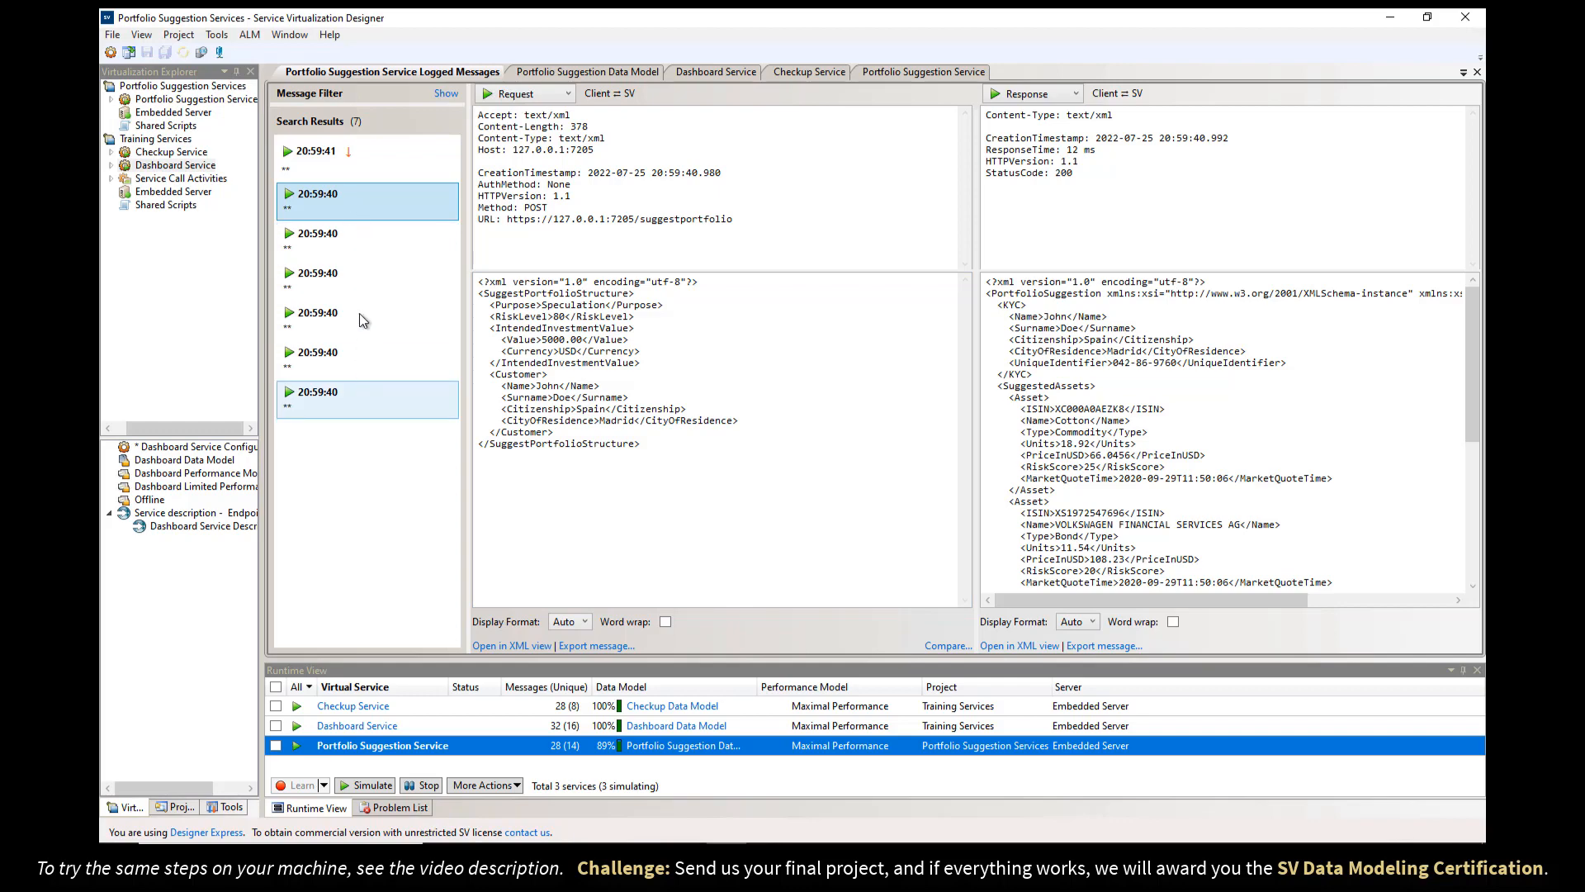
click(339, 158)
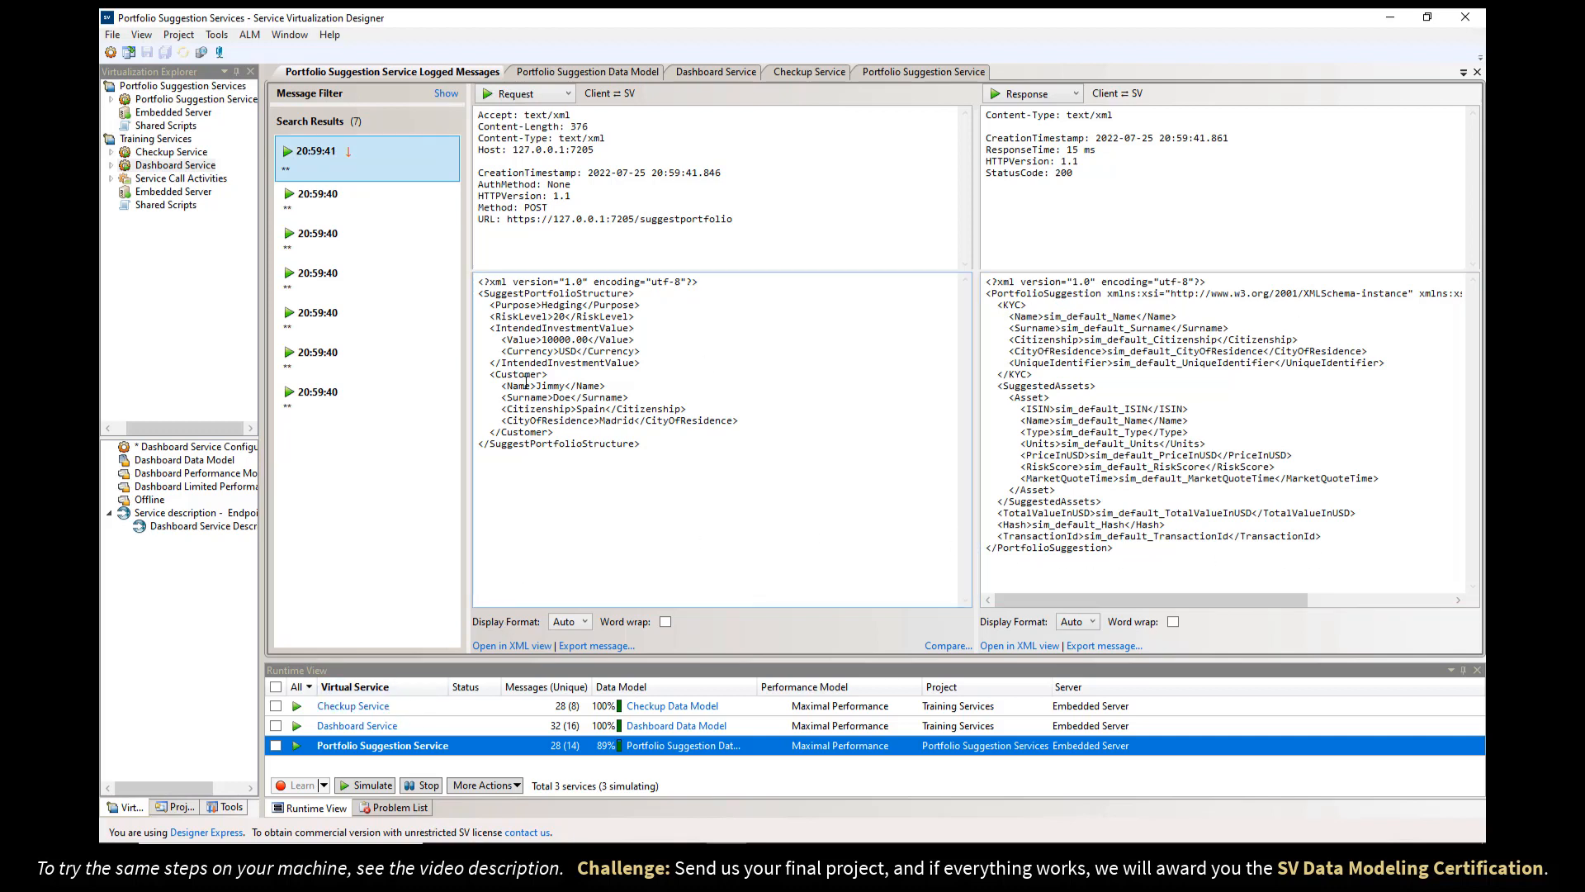
Step: Examine the customer name in the newest logged request together with its full response and request bodies
drag(501, 386, 606, 386)
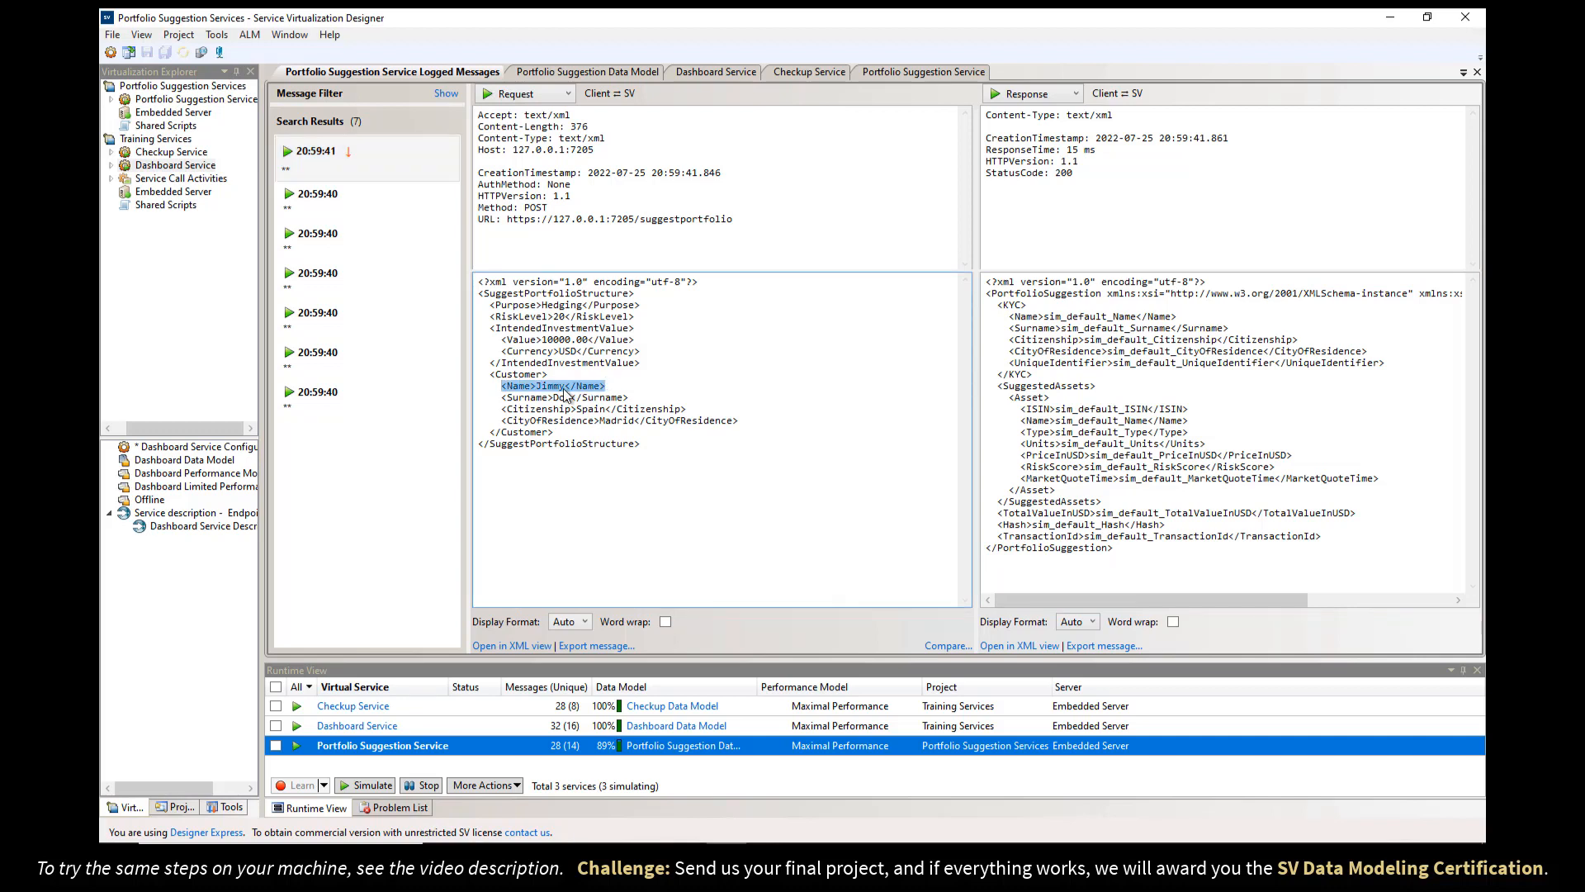
drag(1028, 305, 1232, 554)
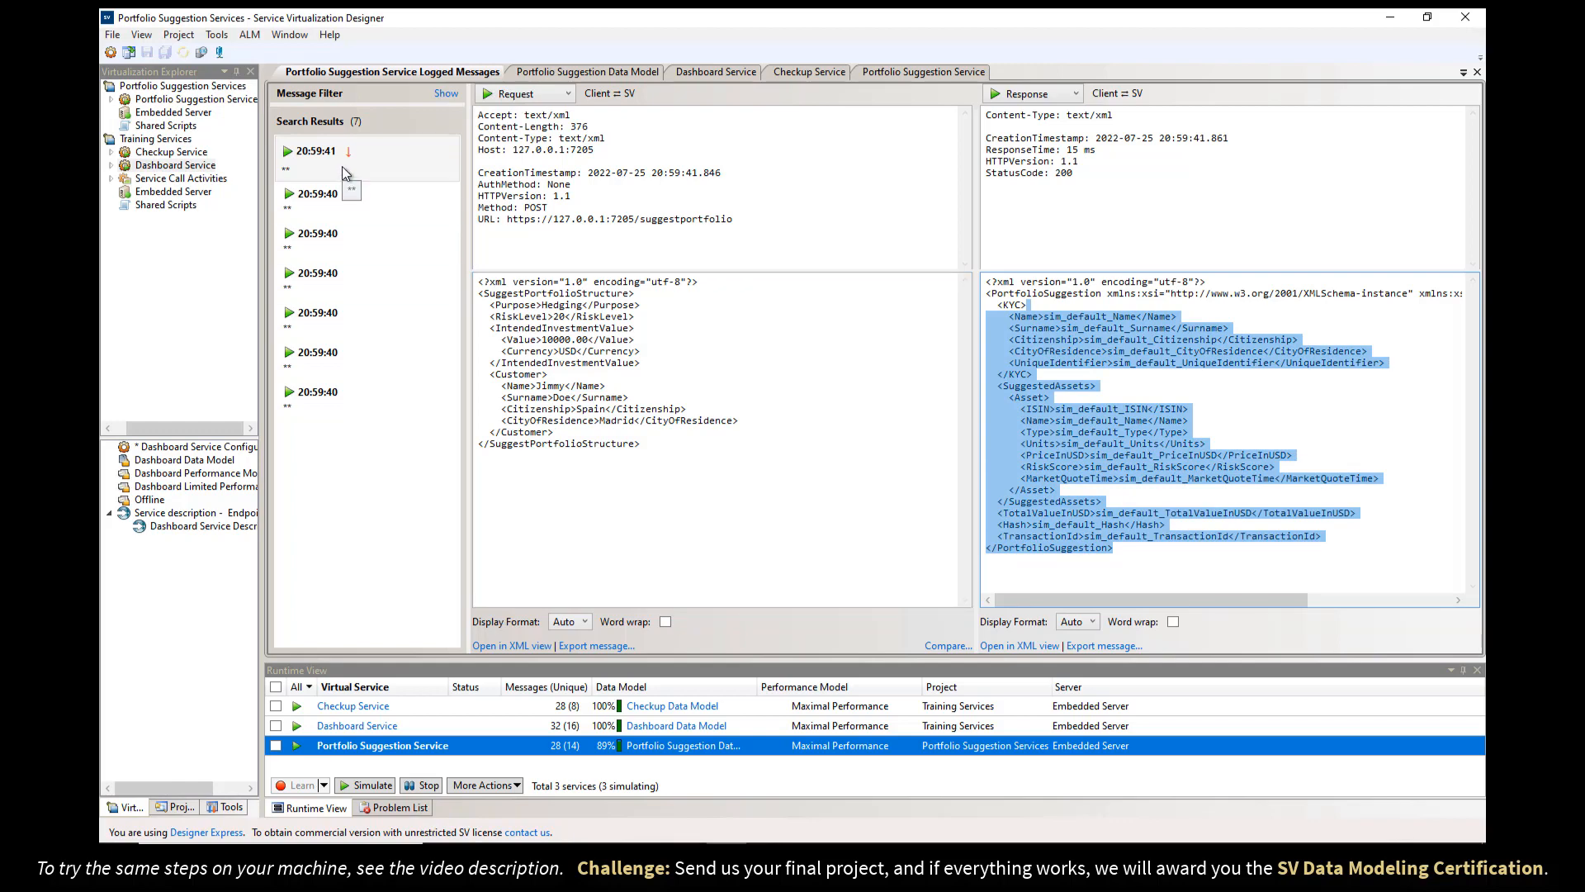
drag(684, 453, 419, 266)
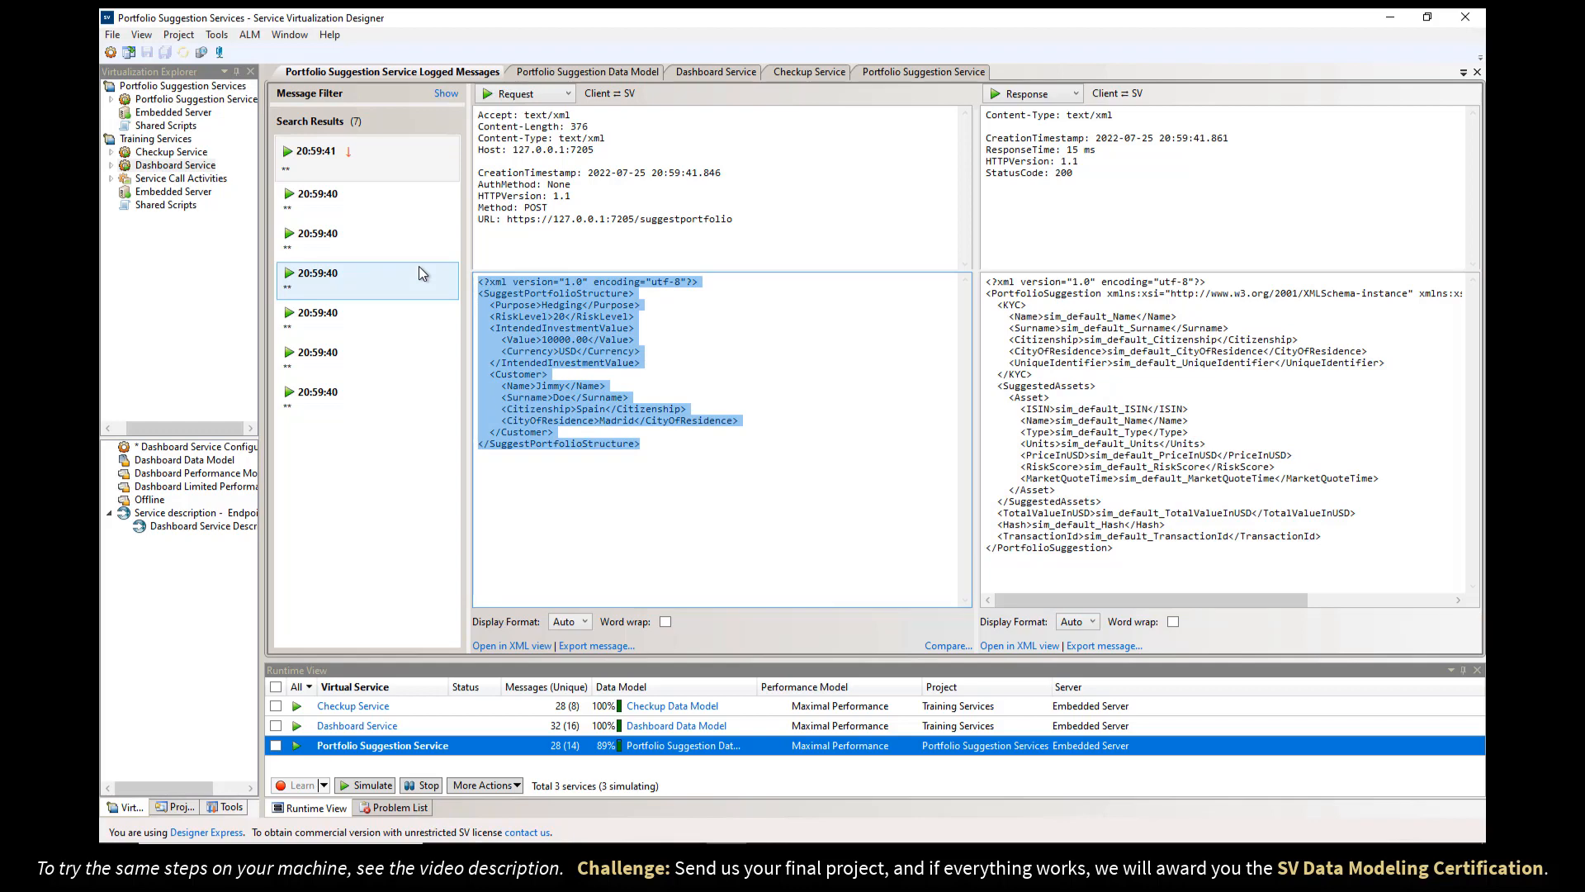
Step: View the browser's XML request page, and inspect the Samples from Documentation rule in the Portfolio Suggestion Data Model in Service Virtualization Designer
key(alt+Tab)
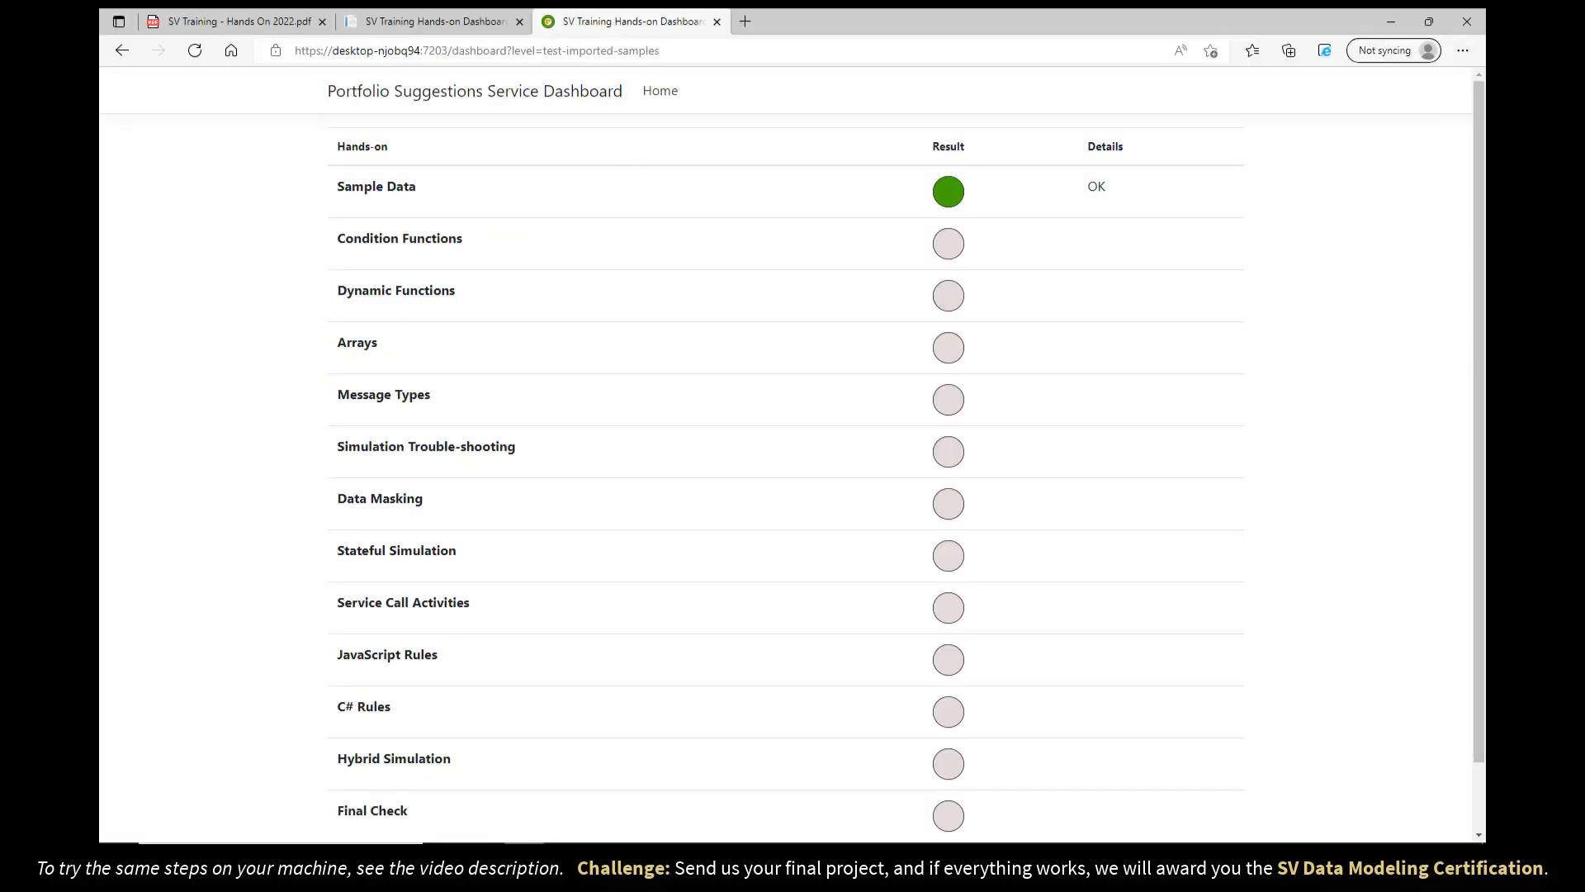
click(413, 23)
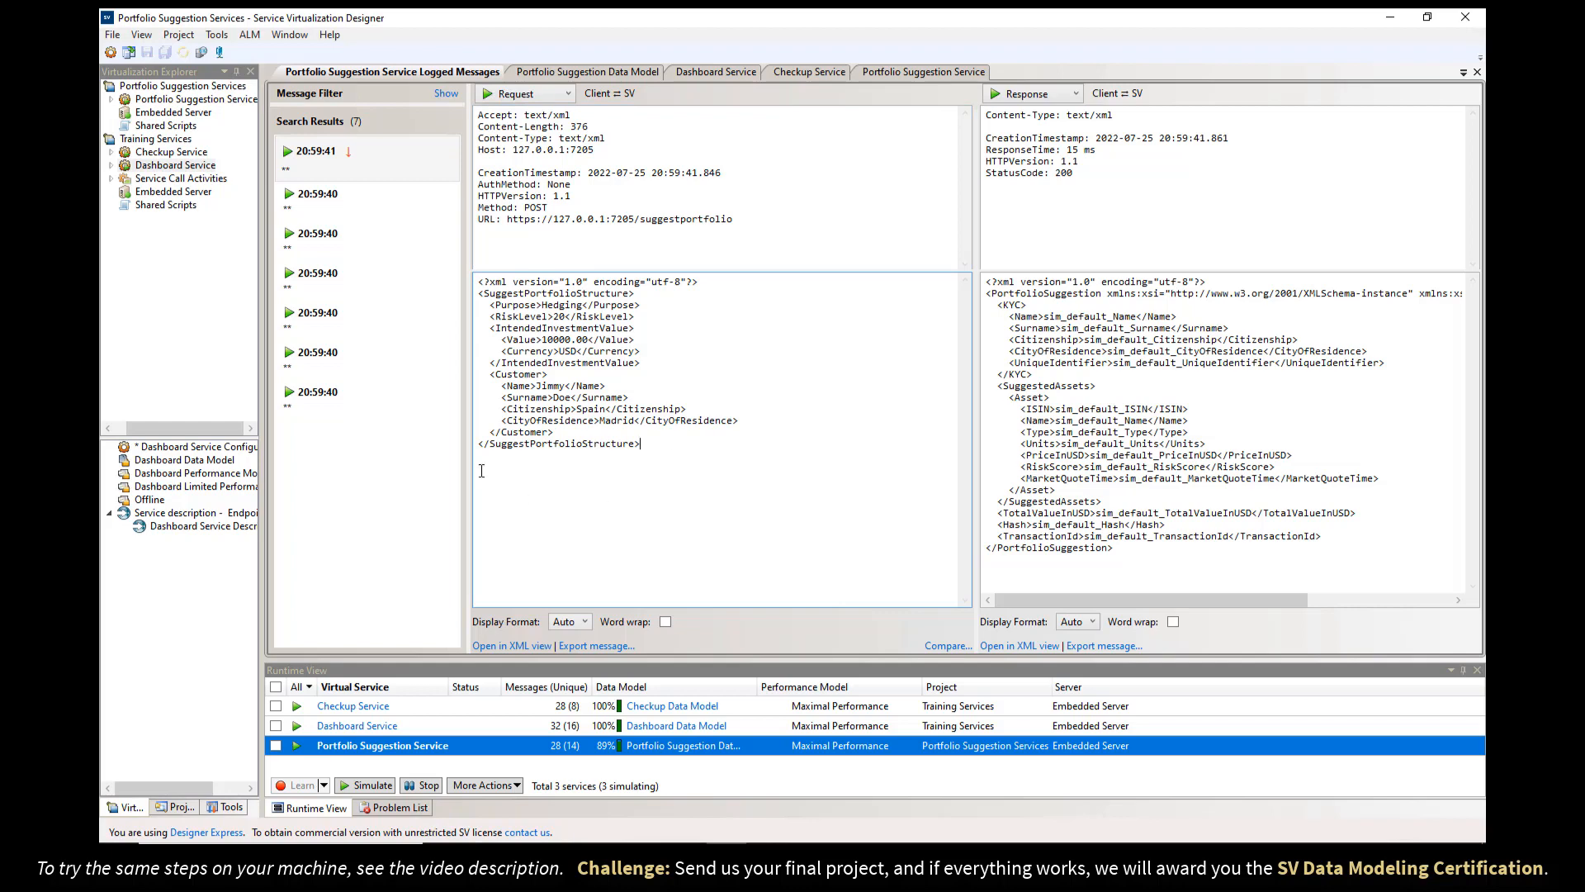
click(606, 72)
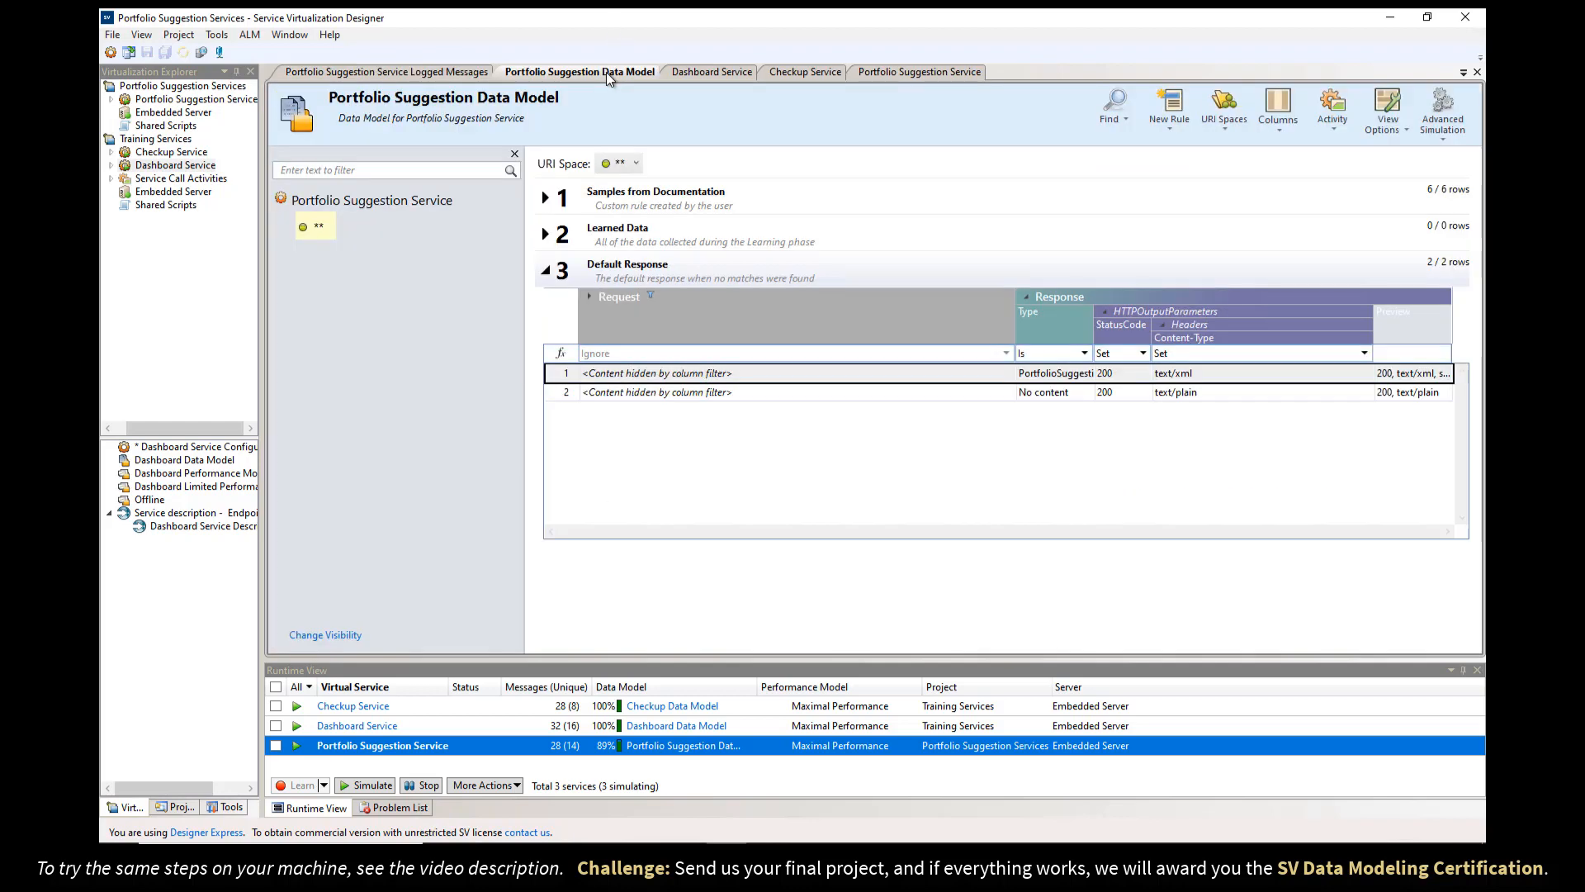
click(545, 199)
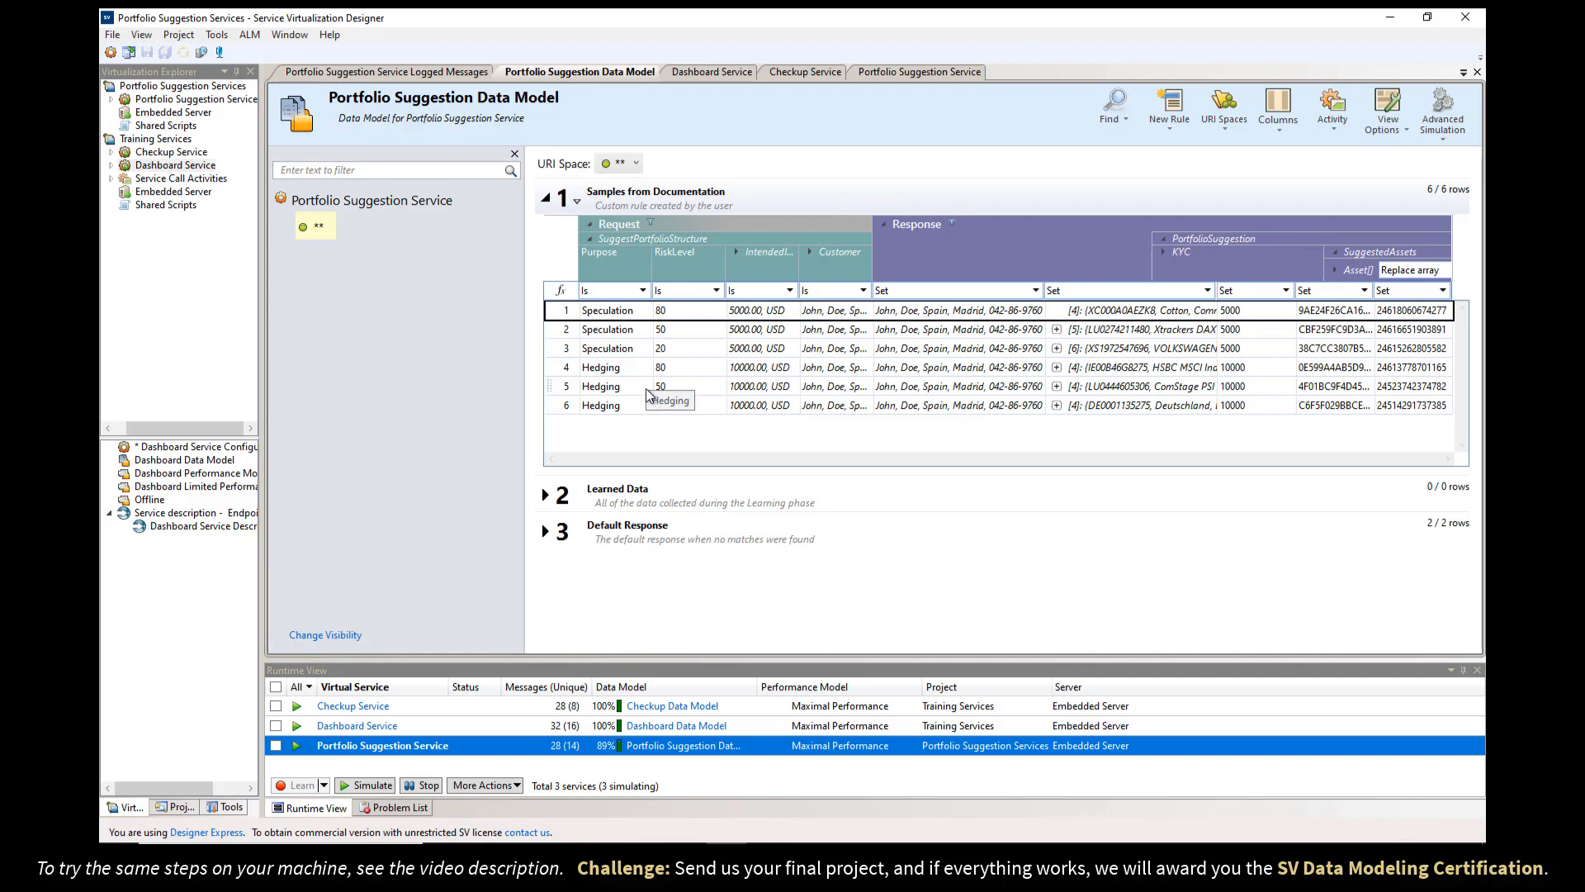
Step: Enable the Simulation Report for the Portfolio Suggestion Service and rerun the Sample Data check in the browser dashboard
click(915, 73)
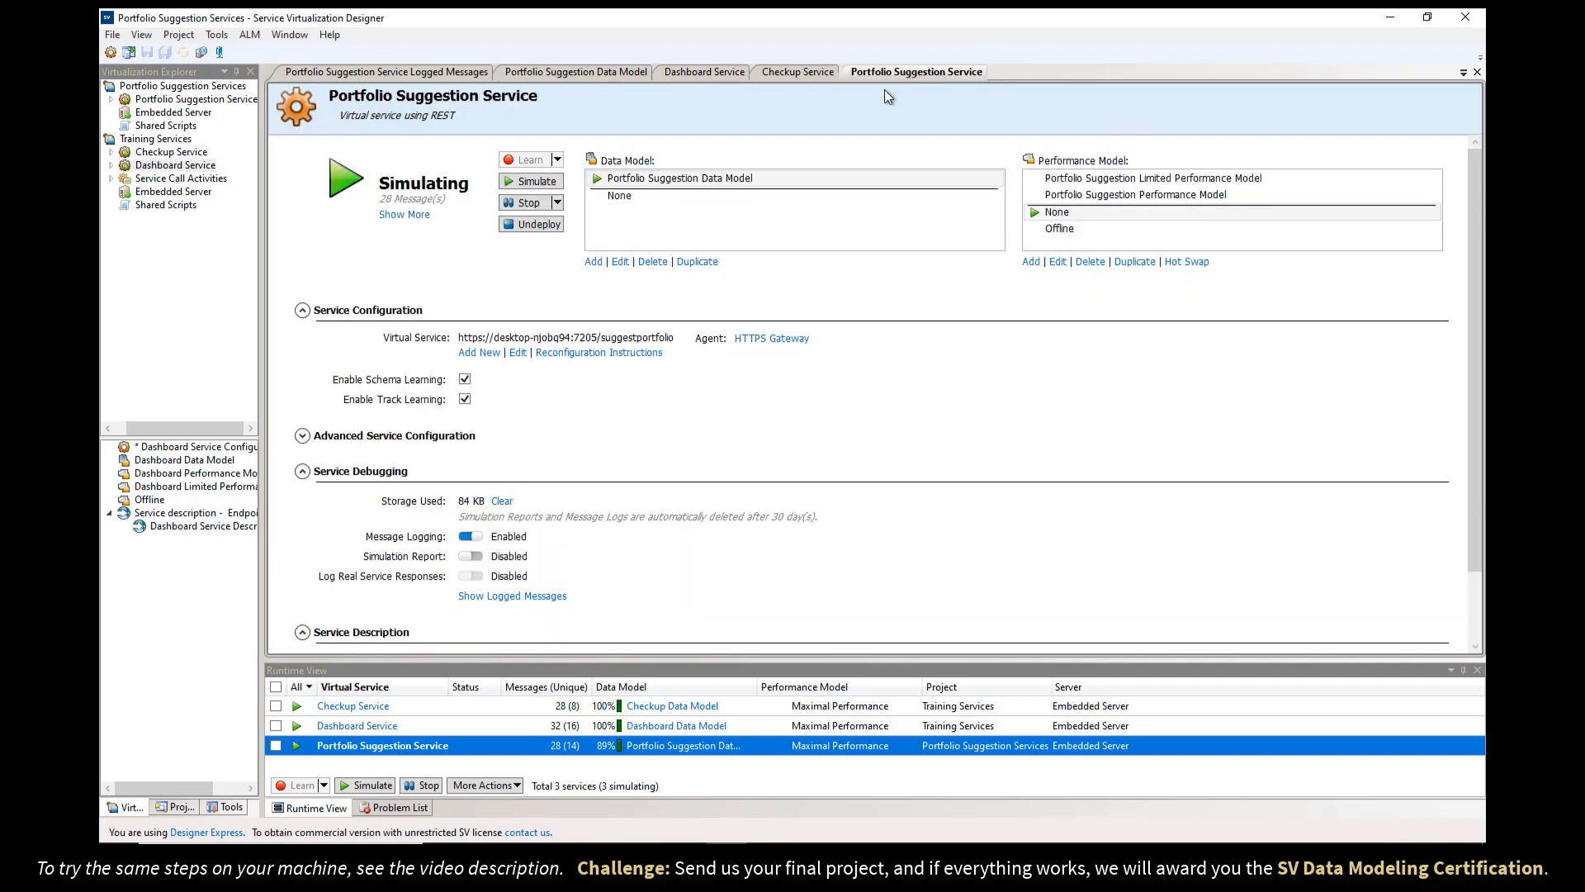
click(474, 561)
click(524, 857)
click(582, 25)
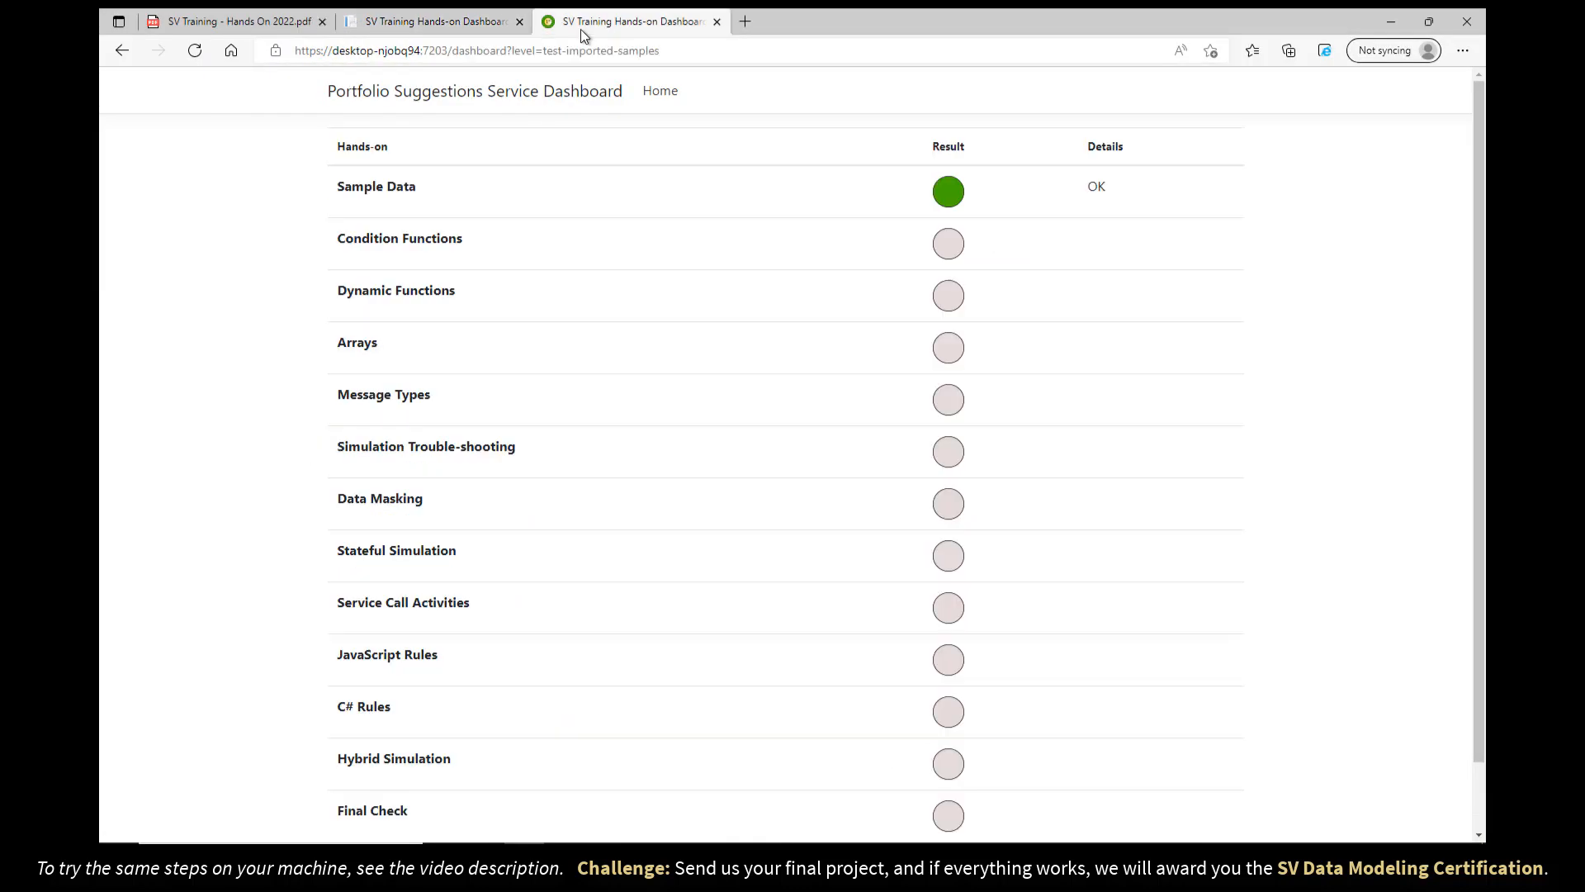
click(942, 199)
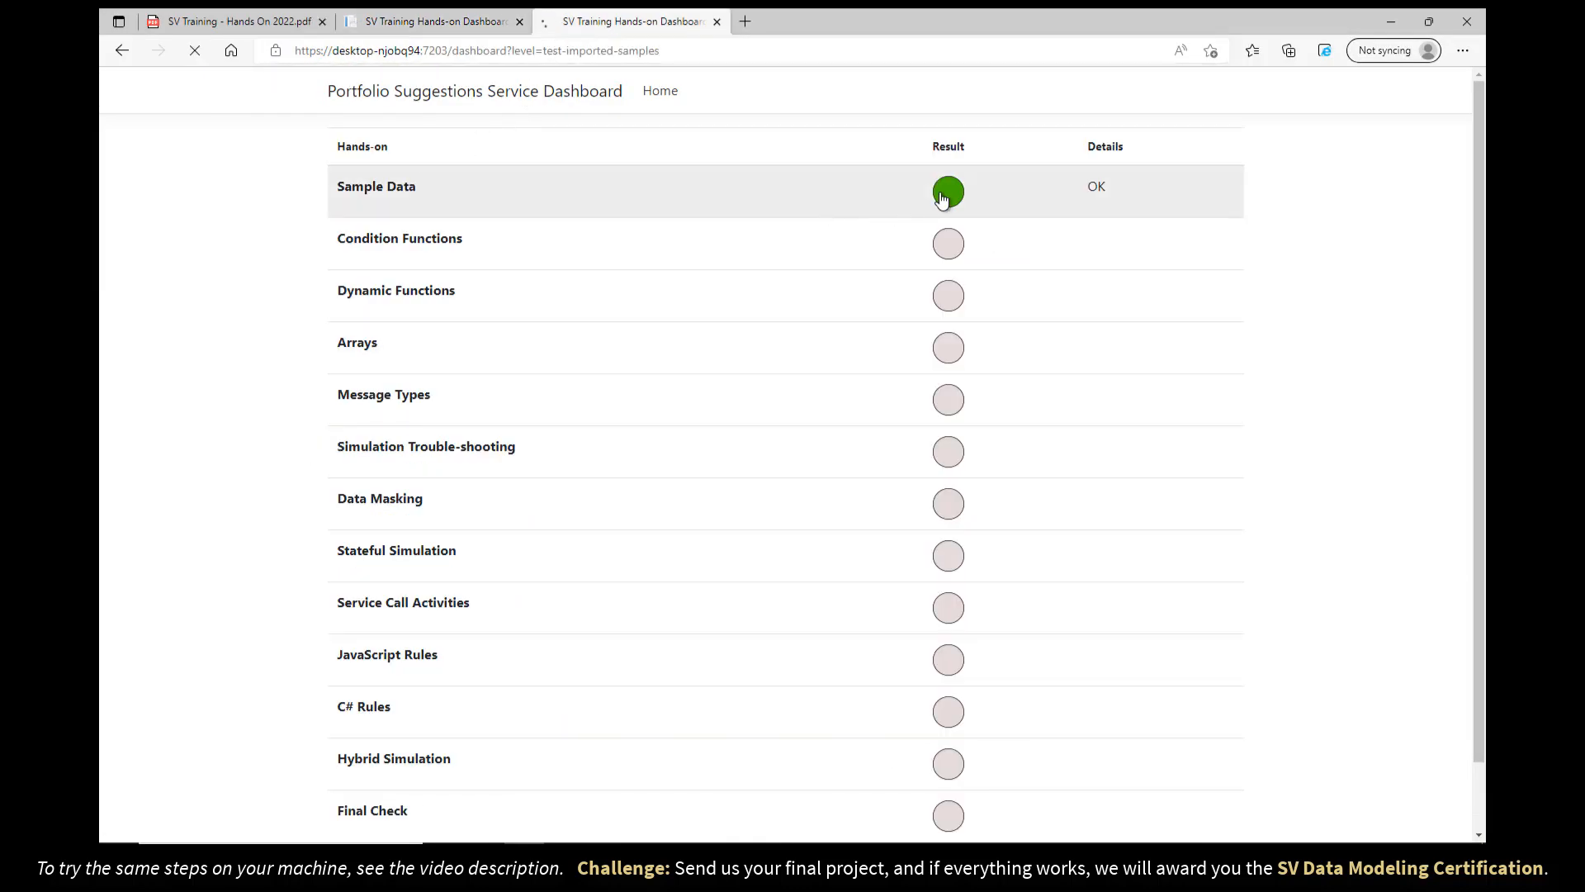
Step: Open the simulation report of the newest logged message and examine the detailed step information for Samples from Documentation in Cycle 1
click(446, 858)
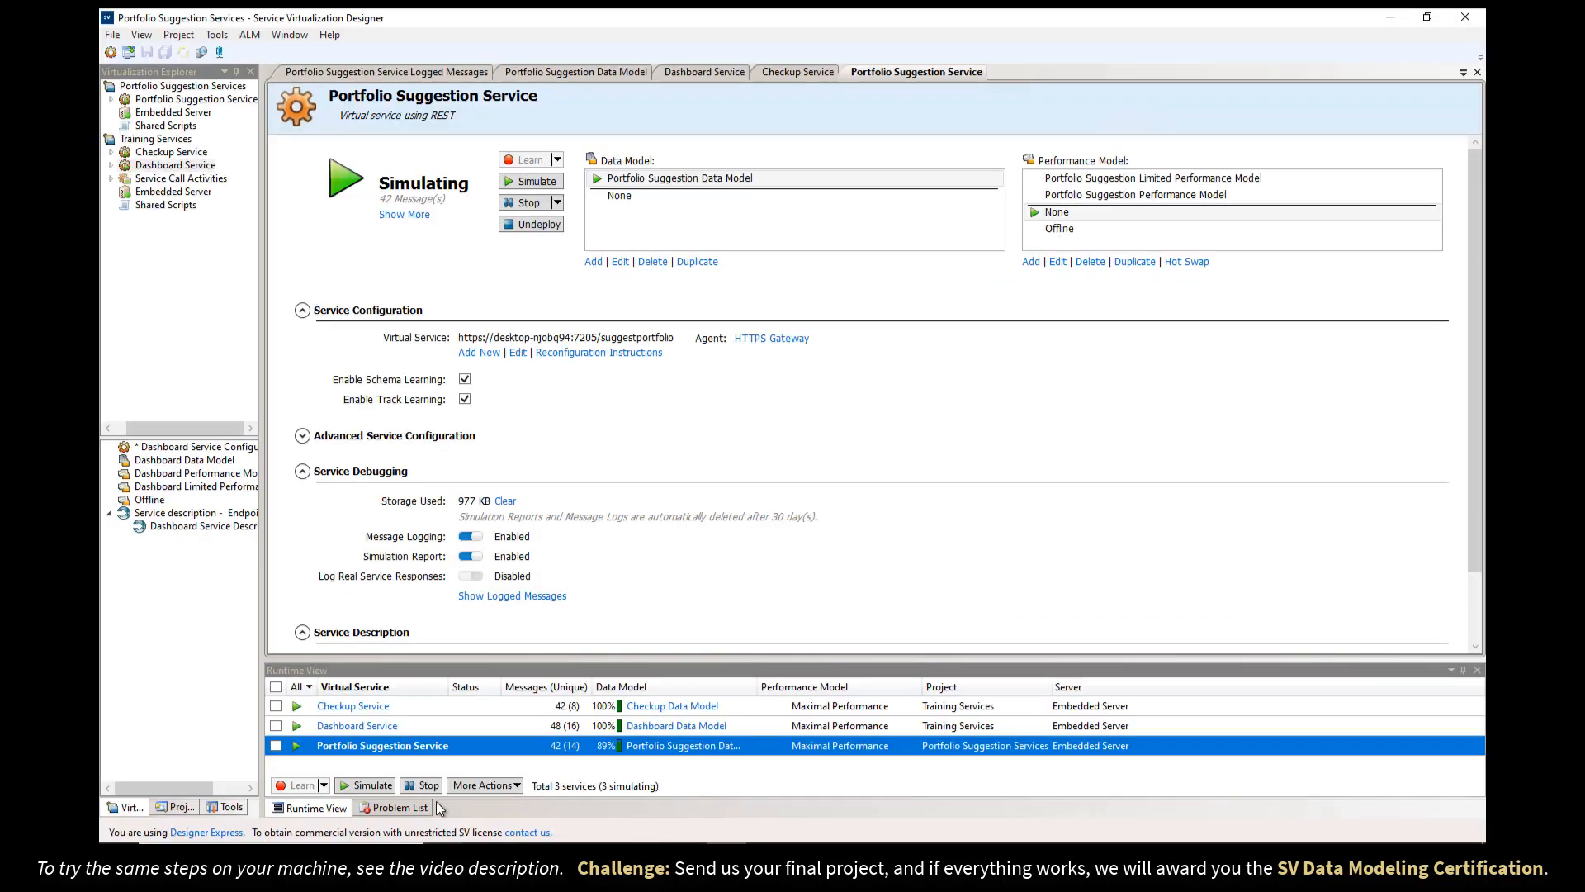
click(520, 597)
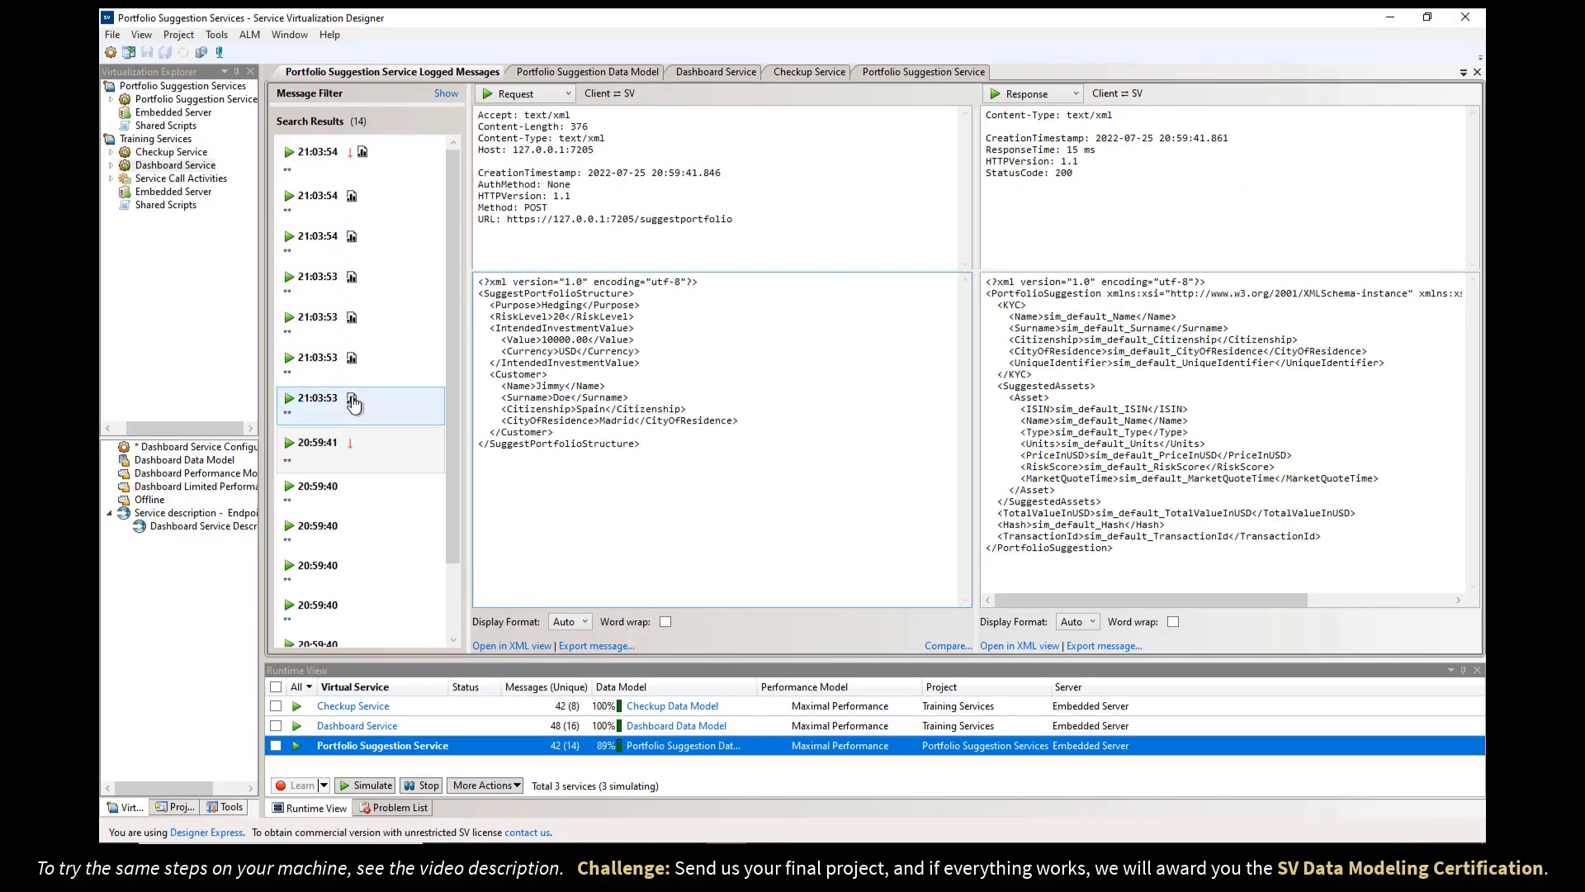
click(364, 154)
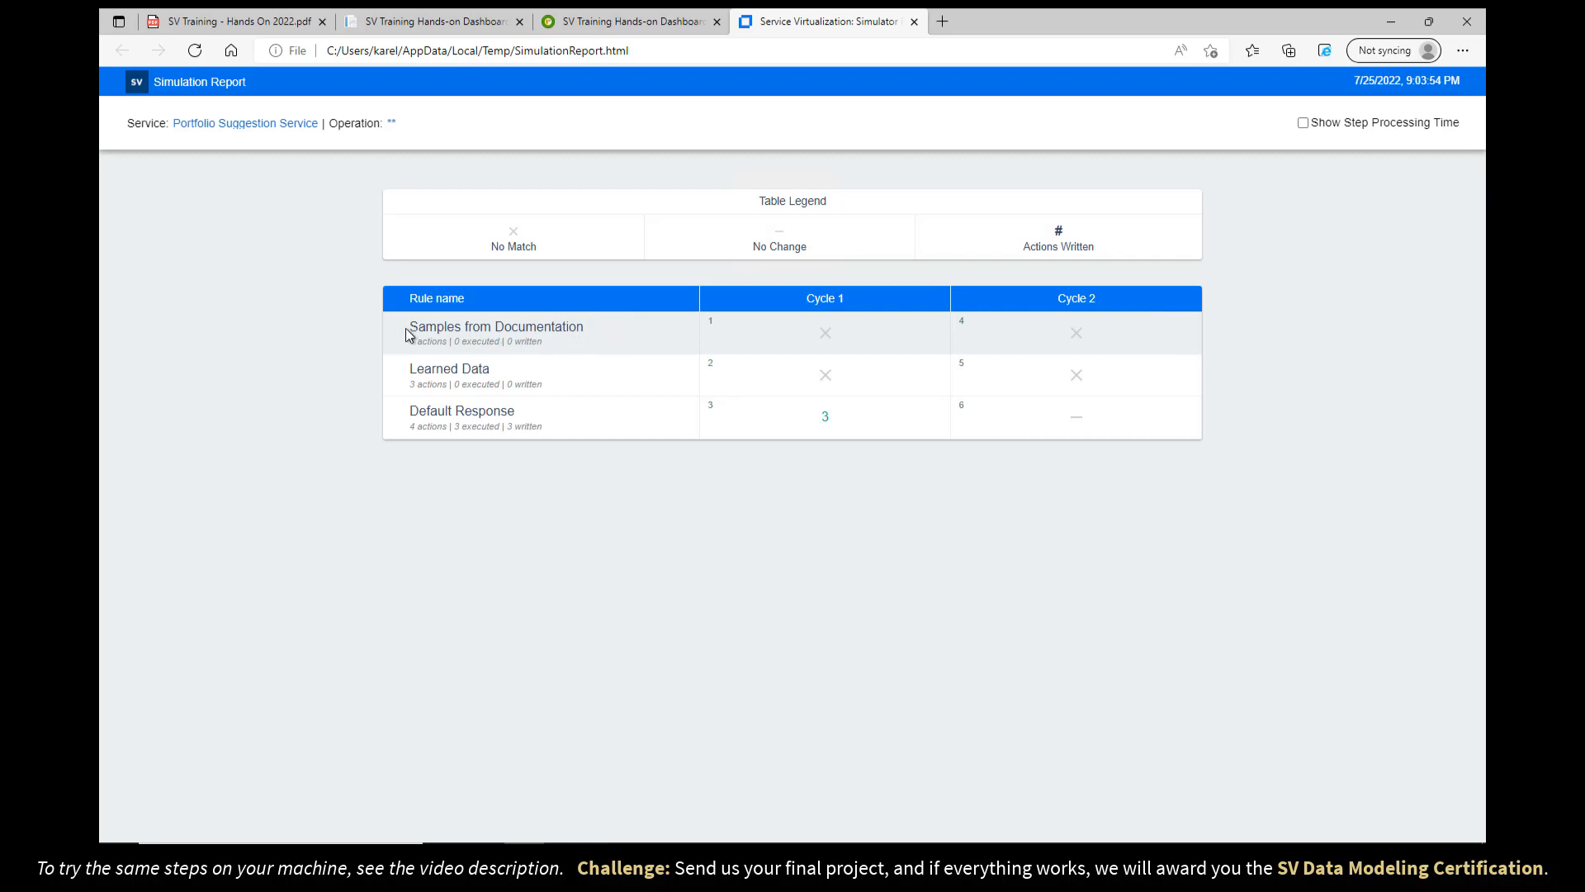
click(828, 339)
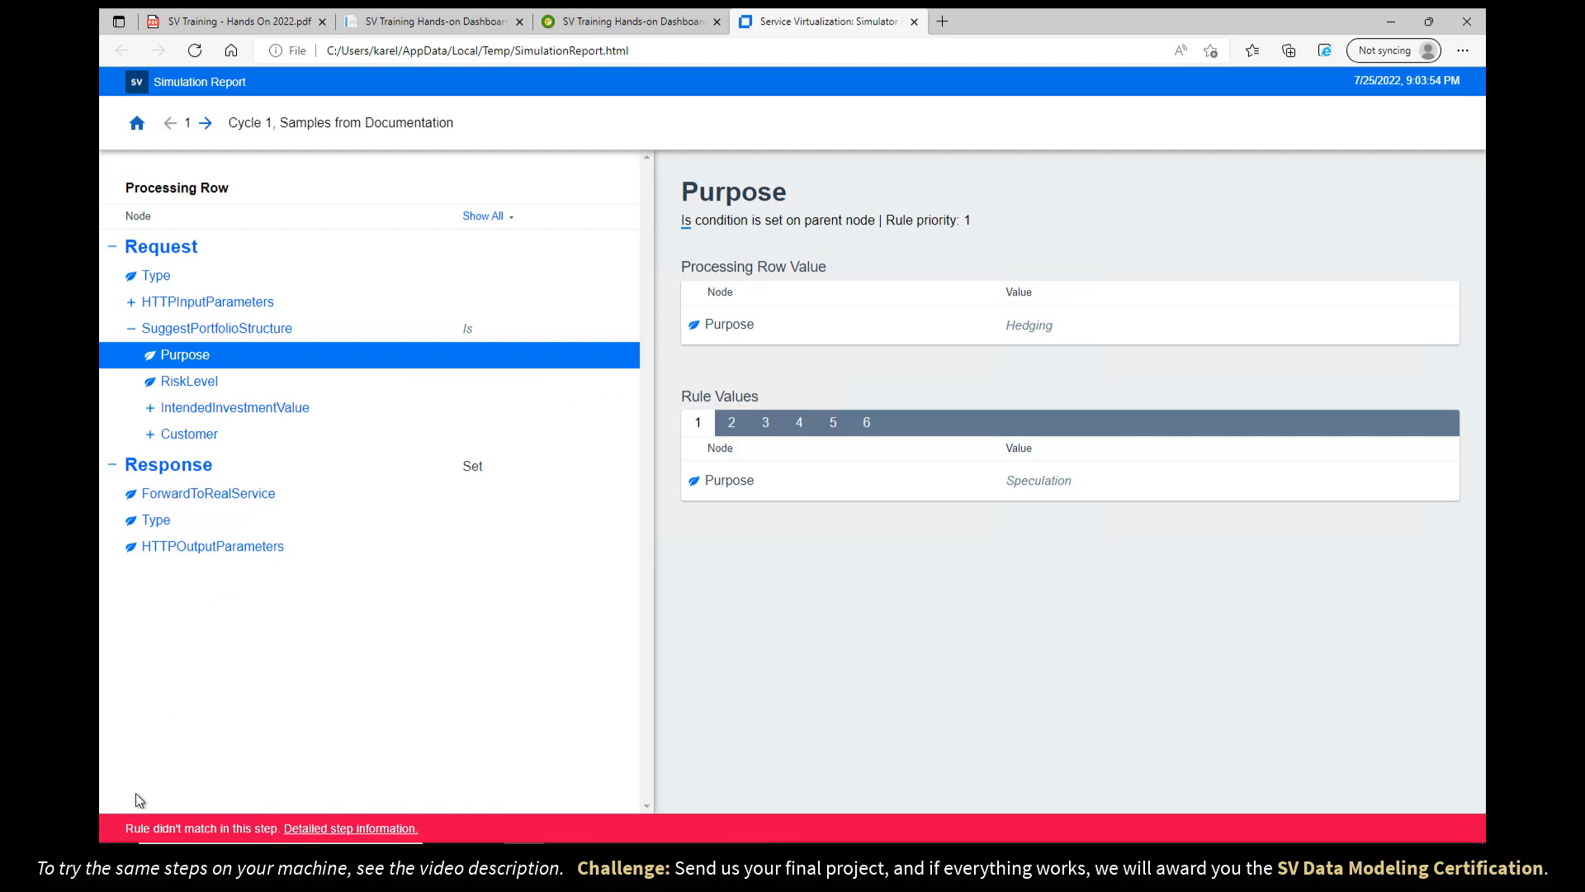
click(369, 829)
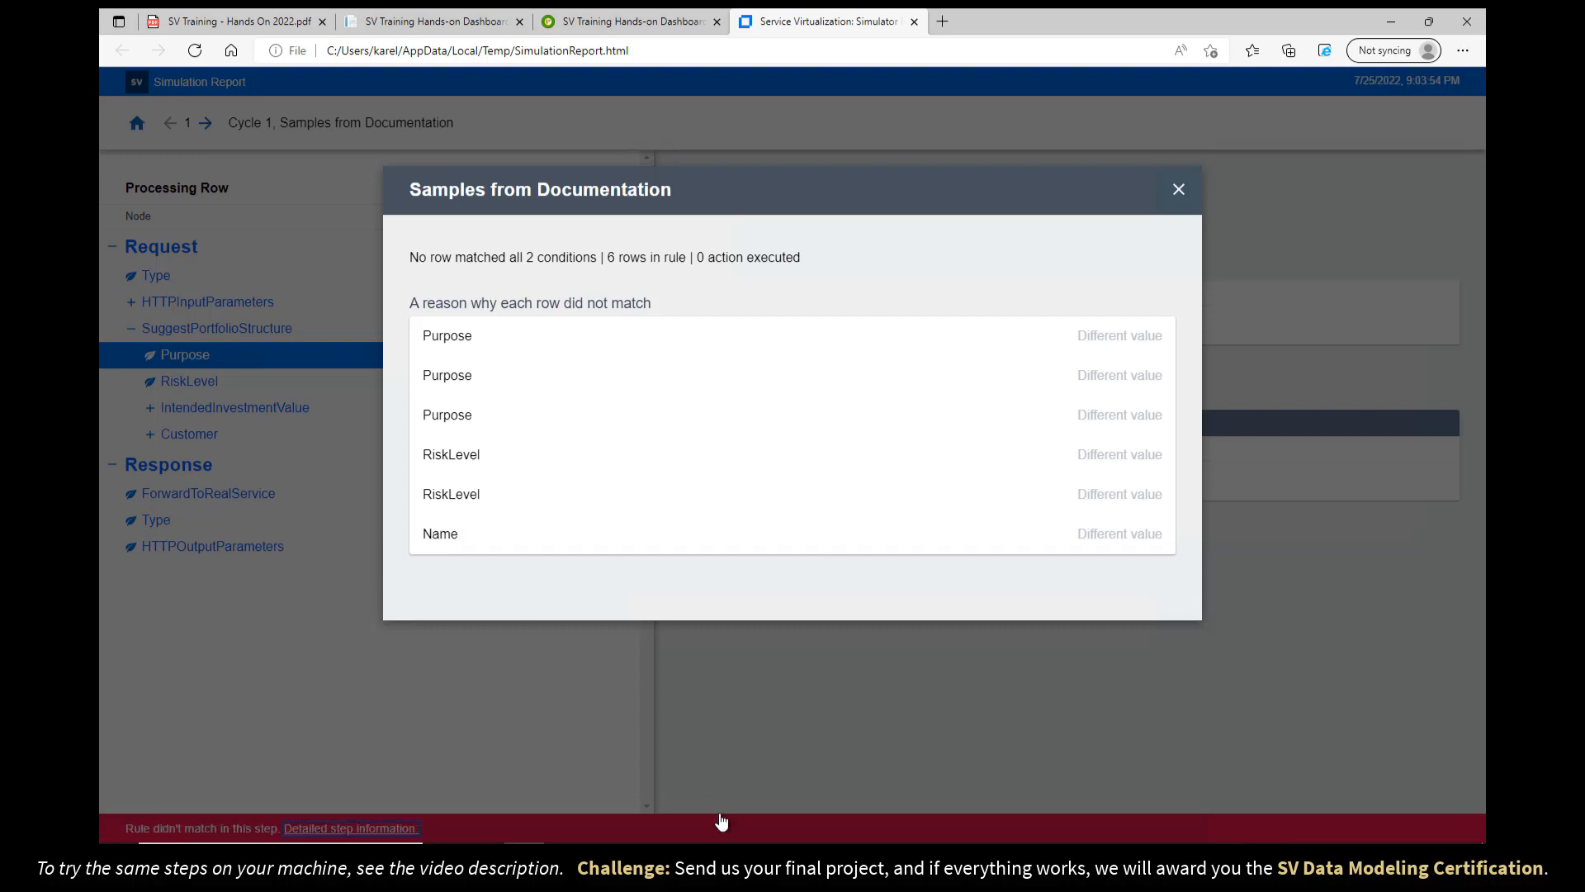
mouse_move(726, 859)
click(1179, 189)
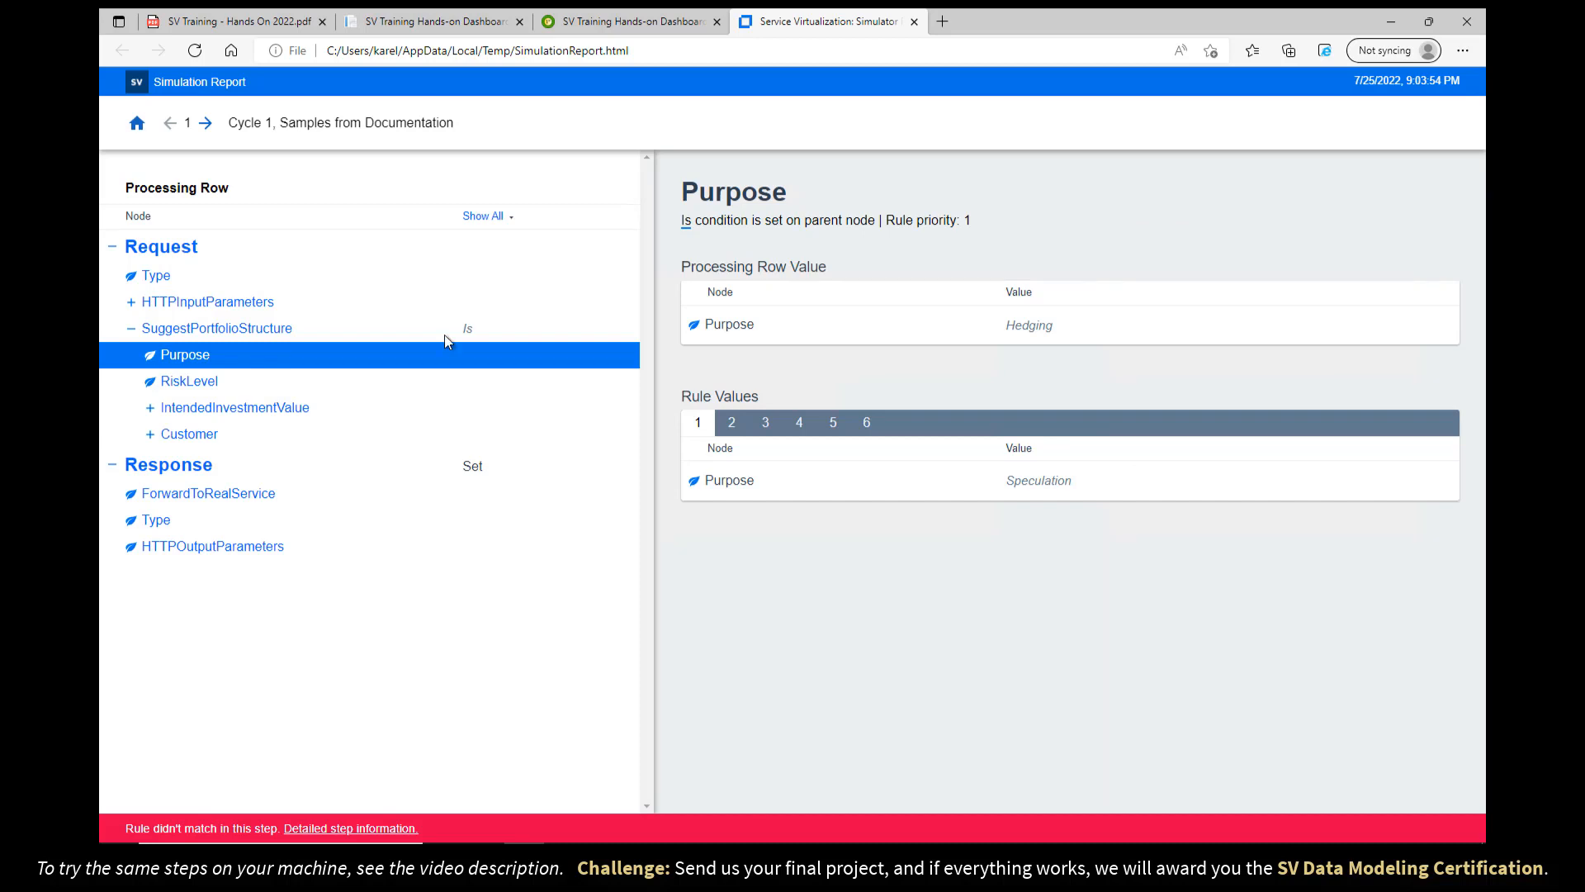
Step: Copy the newest logged message's XML request from Service Virtualization Designer and replace the request body on the browser's XML request page with it
click(428, 23)
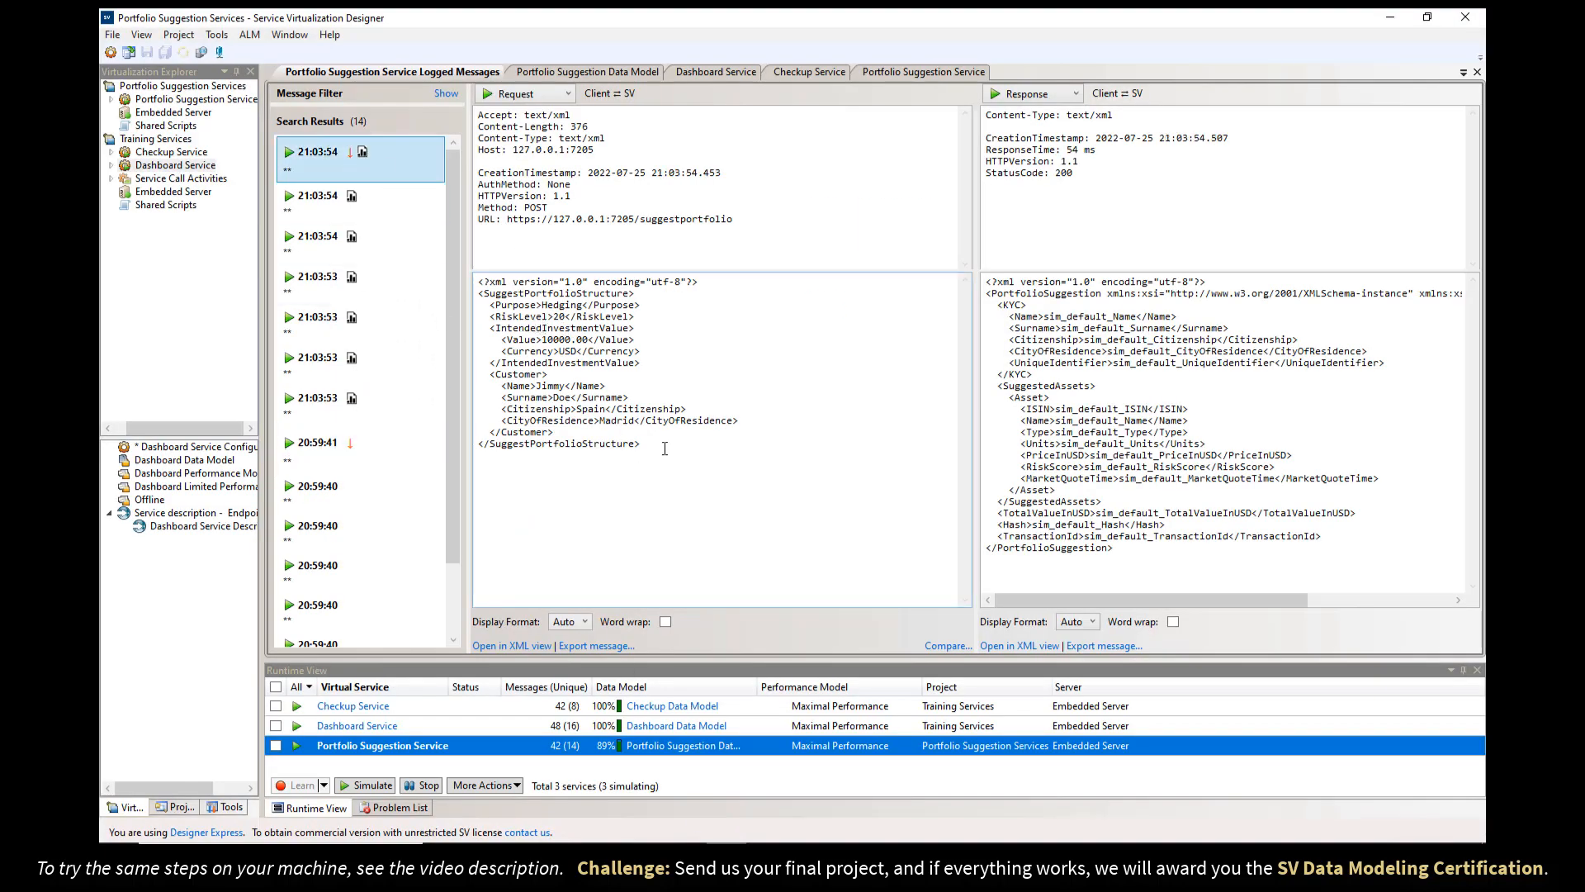
drag(665, 448, 478, 279)
key(ctrl+c)
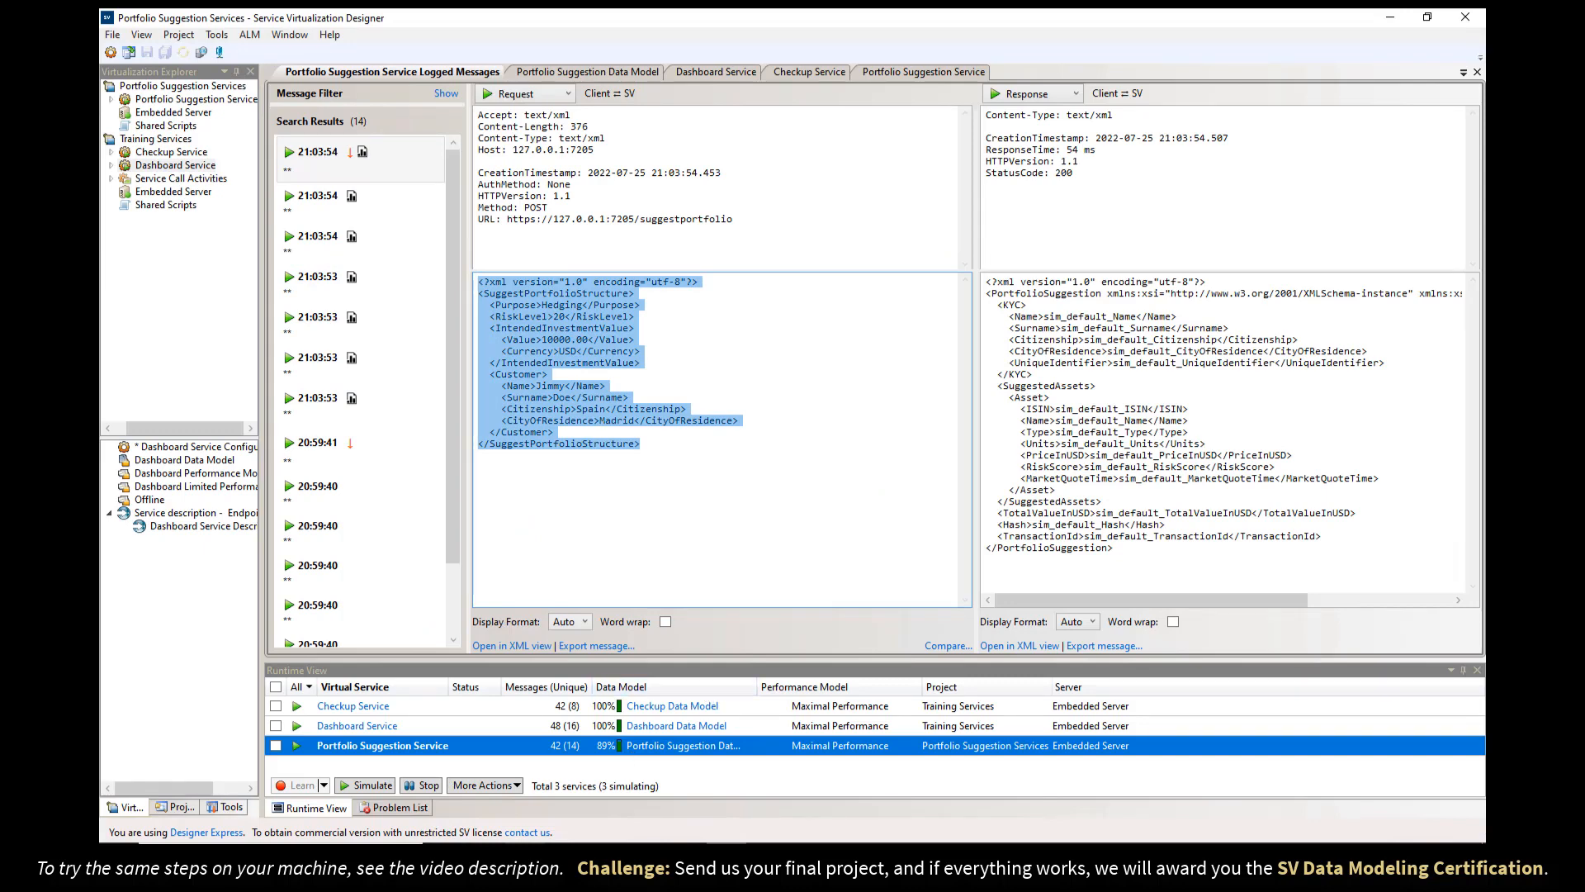
key(alt+Tab)
drag(555, 761, 246, 411)
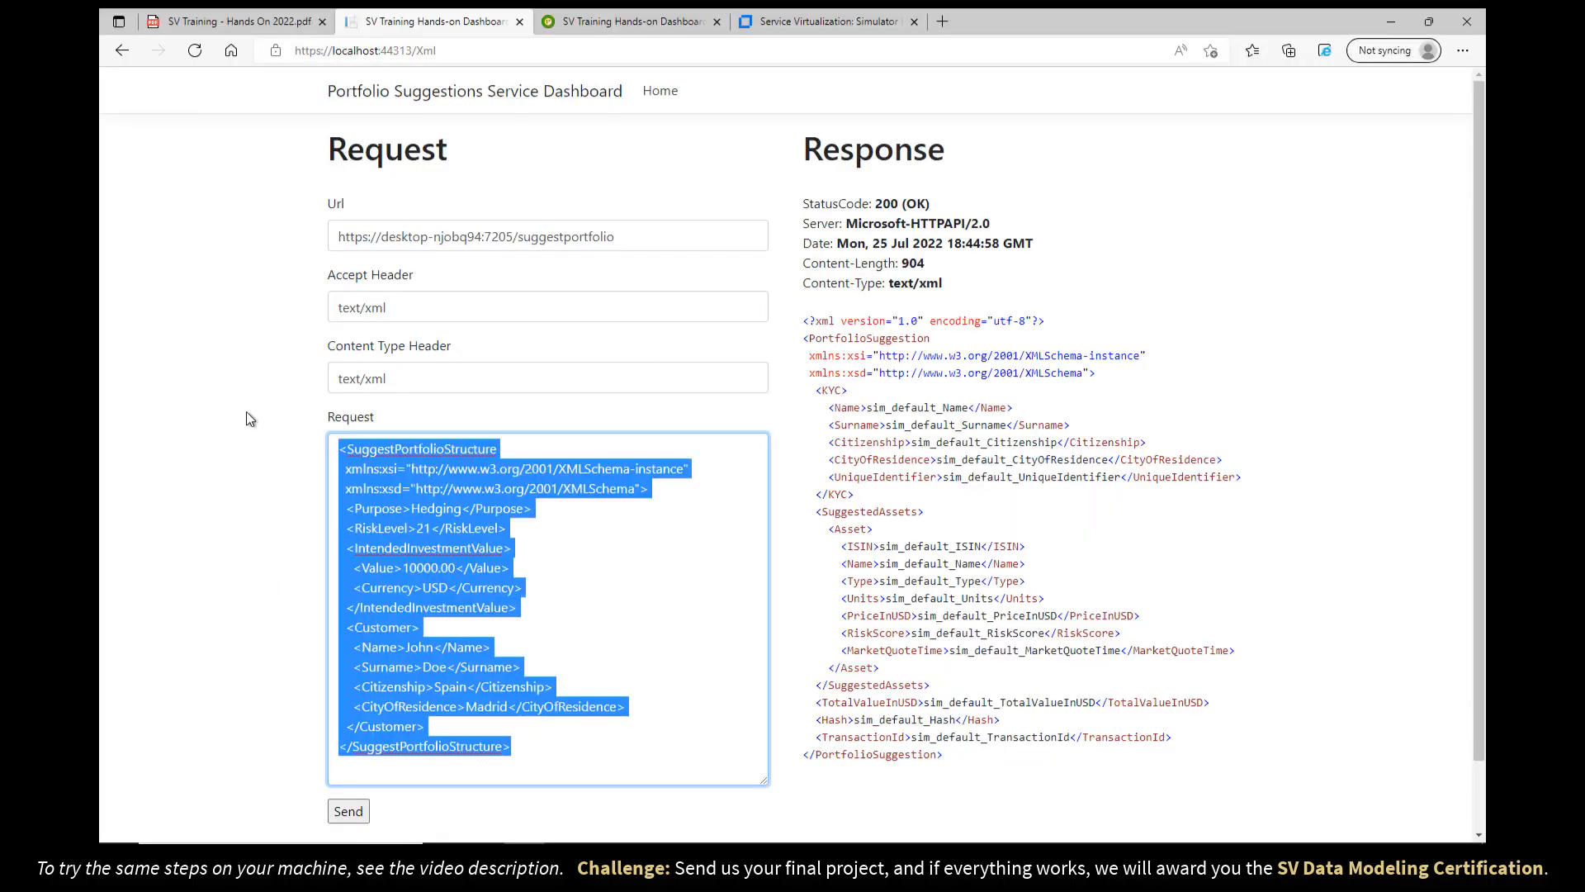
key(ctrl+v)
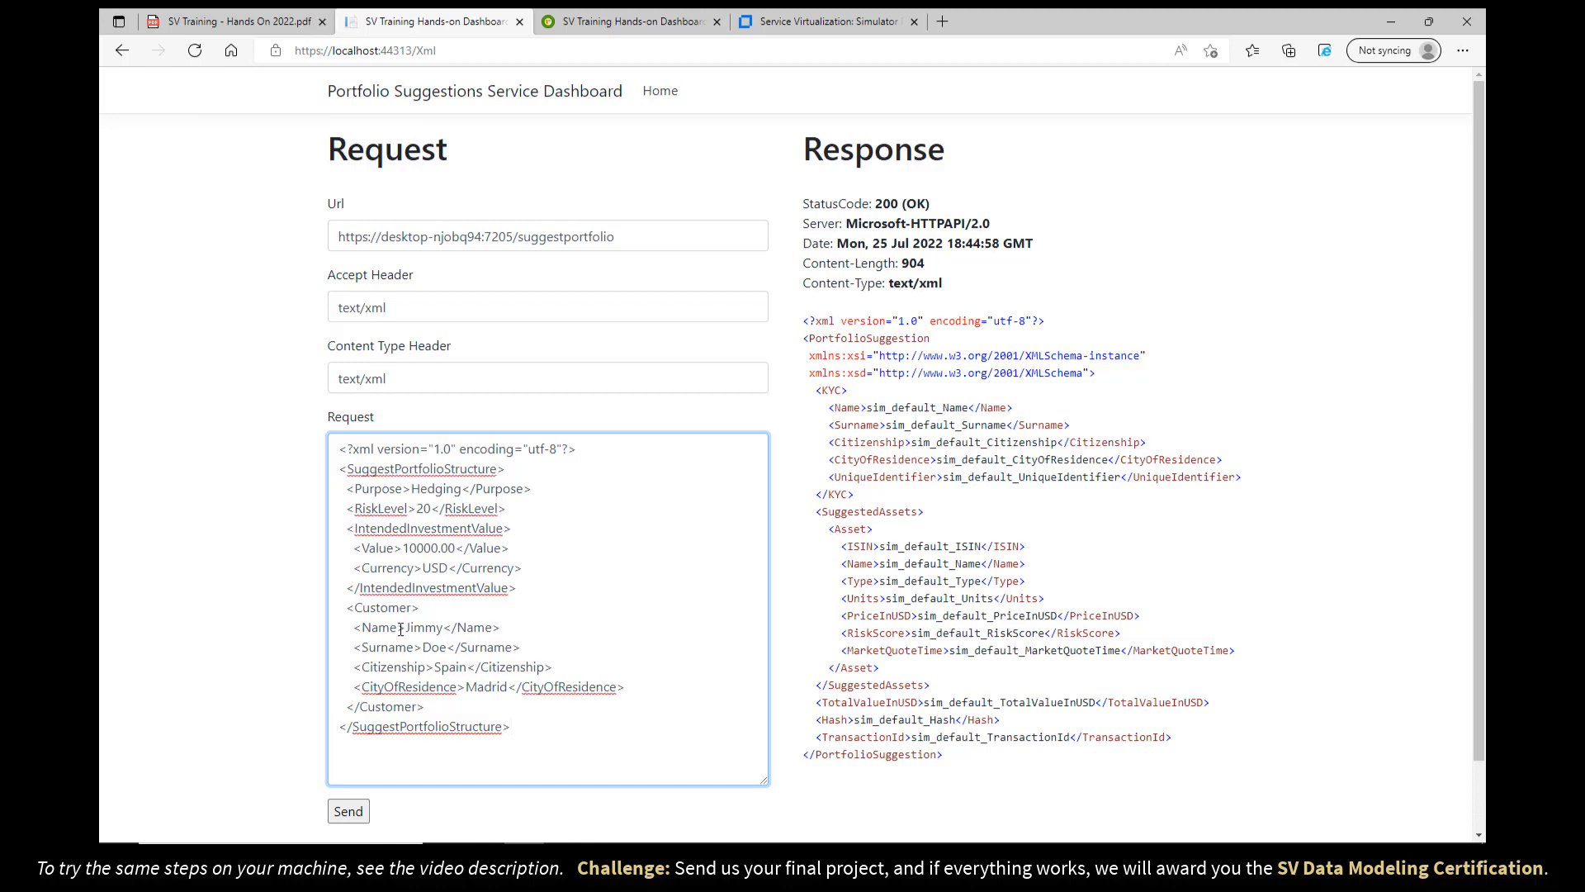
Step: Set the customer's first name in the request to the one used in the data model's sample rows and send the request
drag(405, 627, 448, 625)
text(John)
click(726, 858)
click(580, 73)
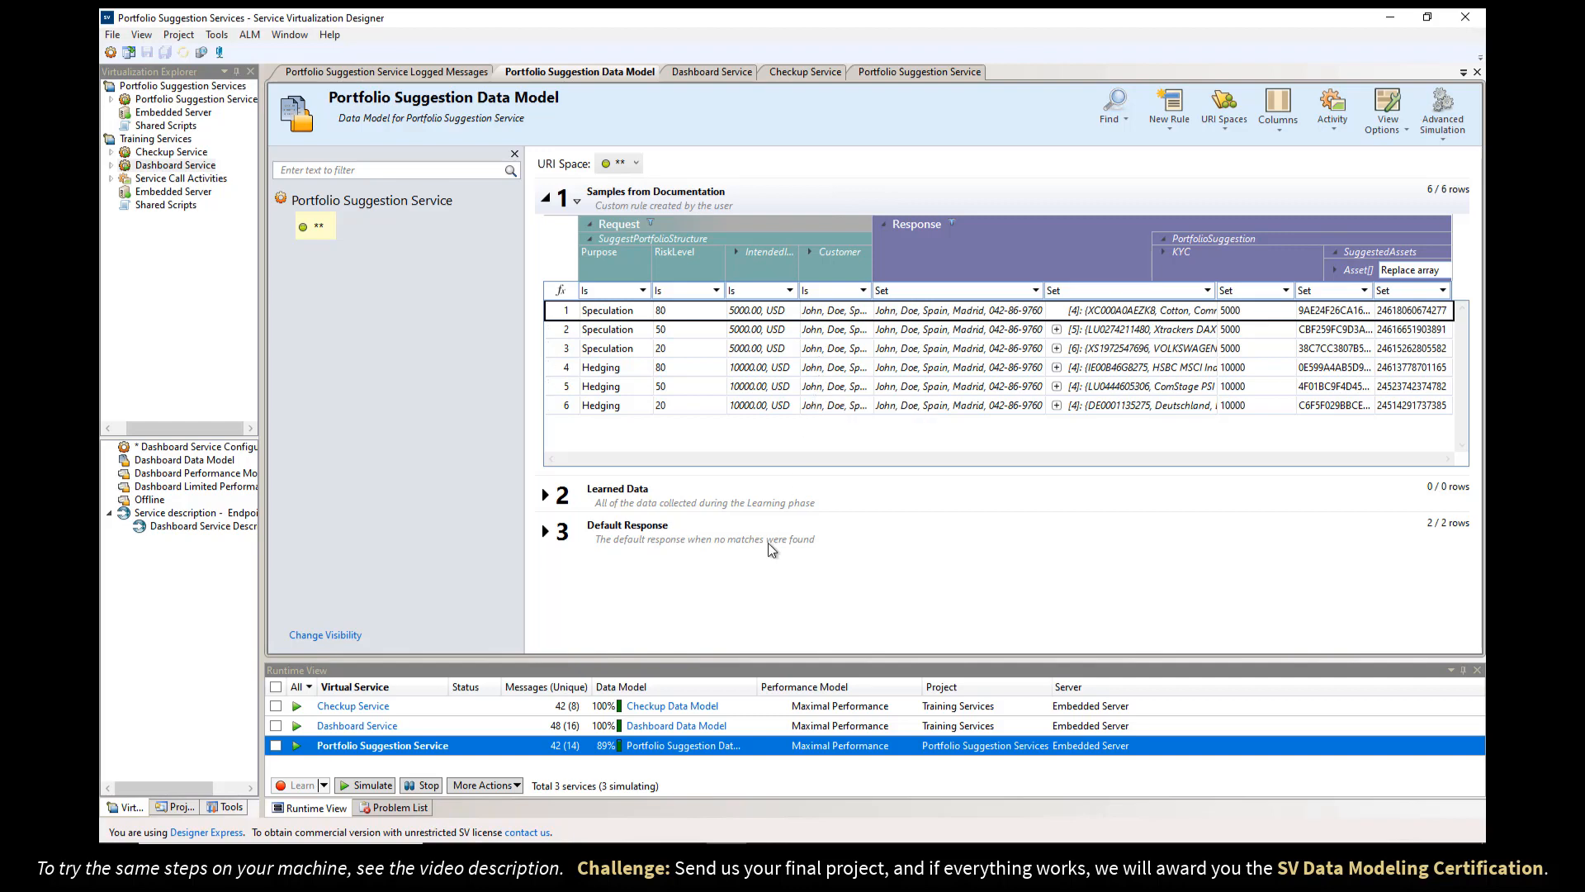
click(523, 857)
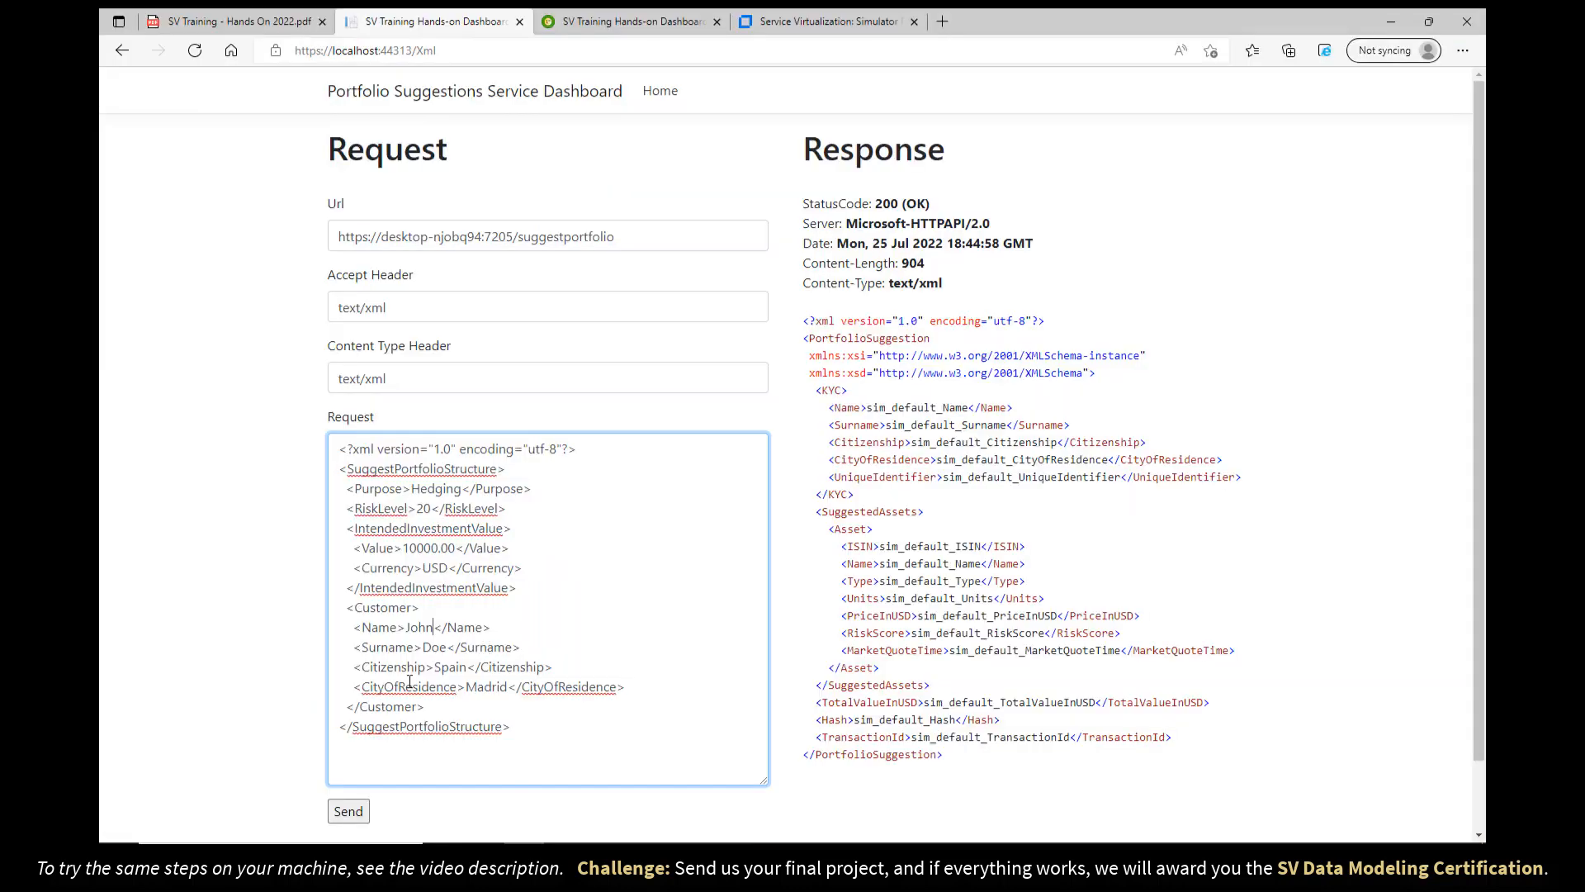
click(352, 813)
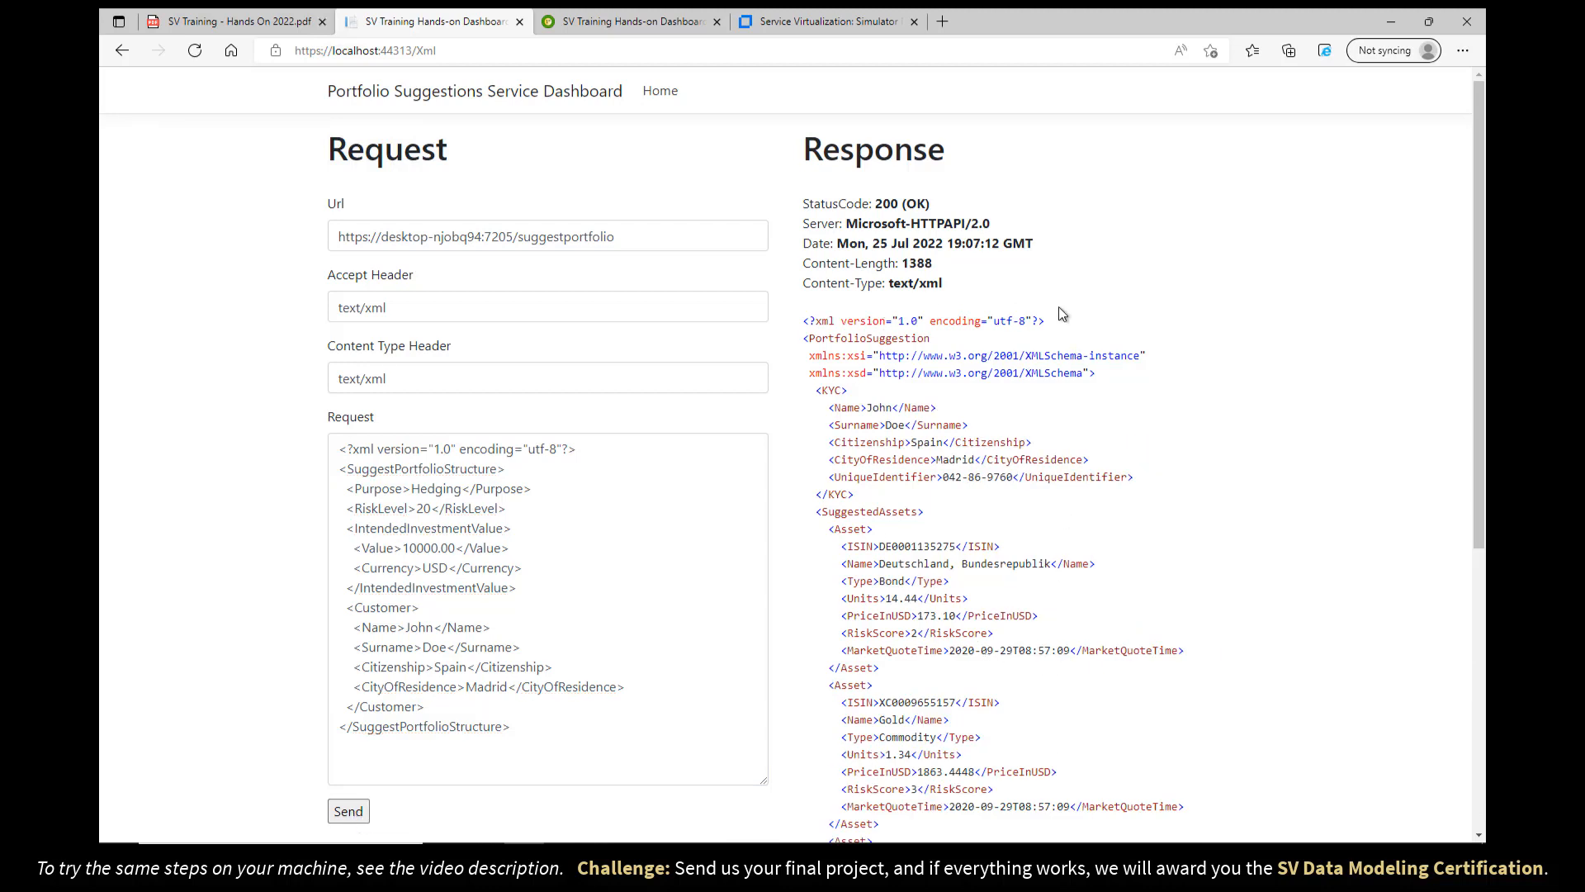
Step: Restore the customer's first name from the logged request, resend the request, and return to the data model in Service Virtualization Designer
click(625, 639)
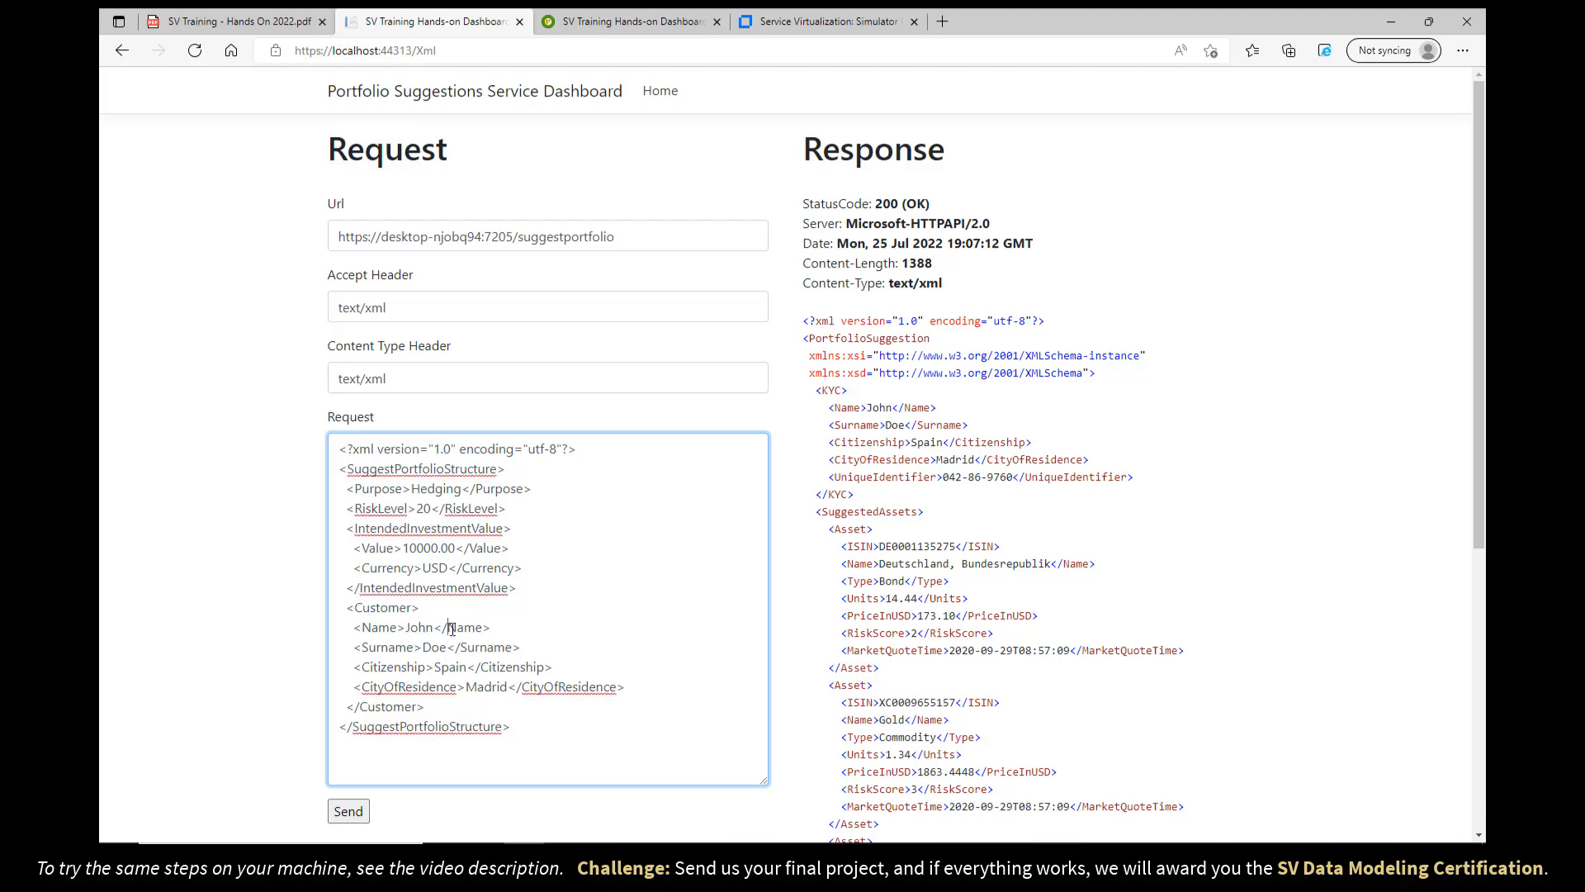
drag(436, 627, 408, 627)
text(Jimmy)
click(348, 810)
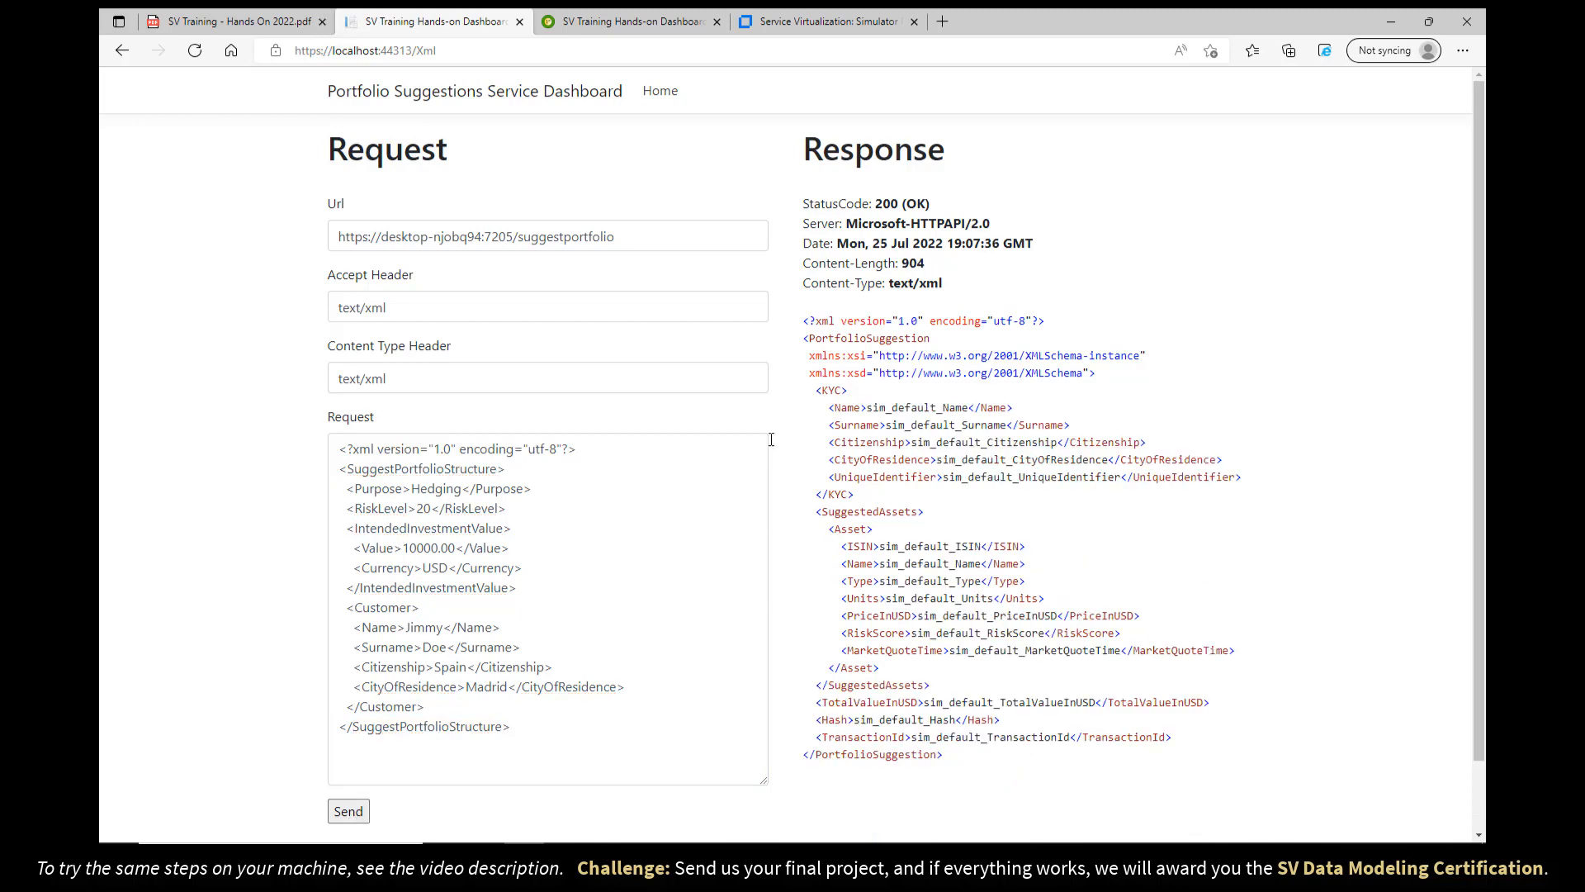
key(alt+Tab)
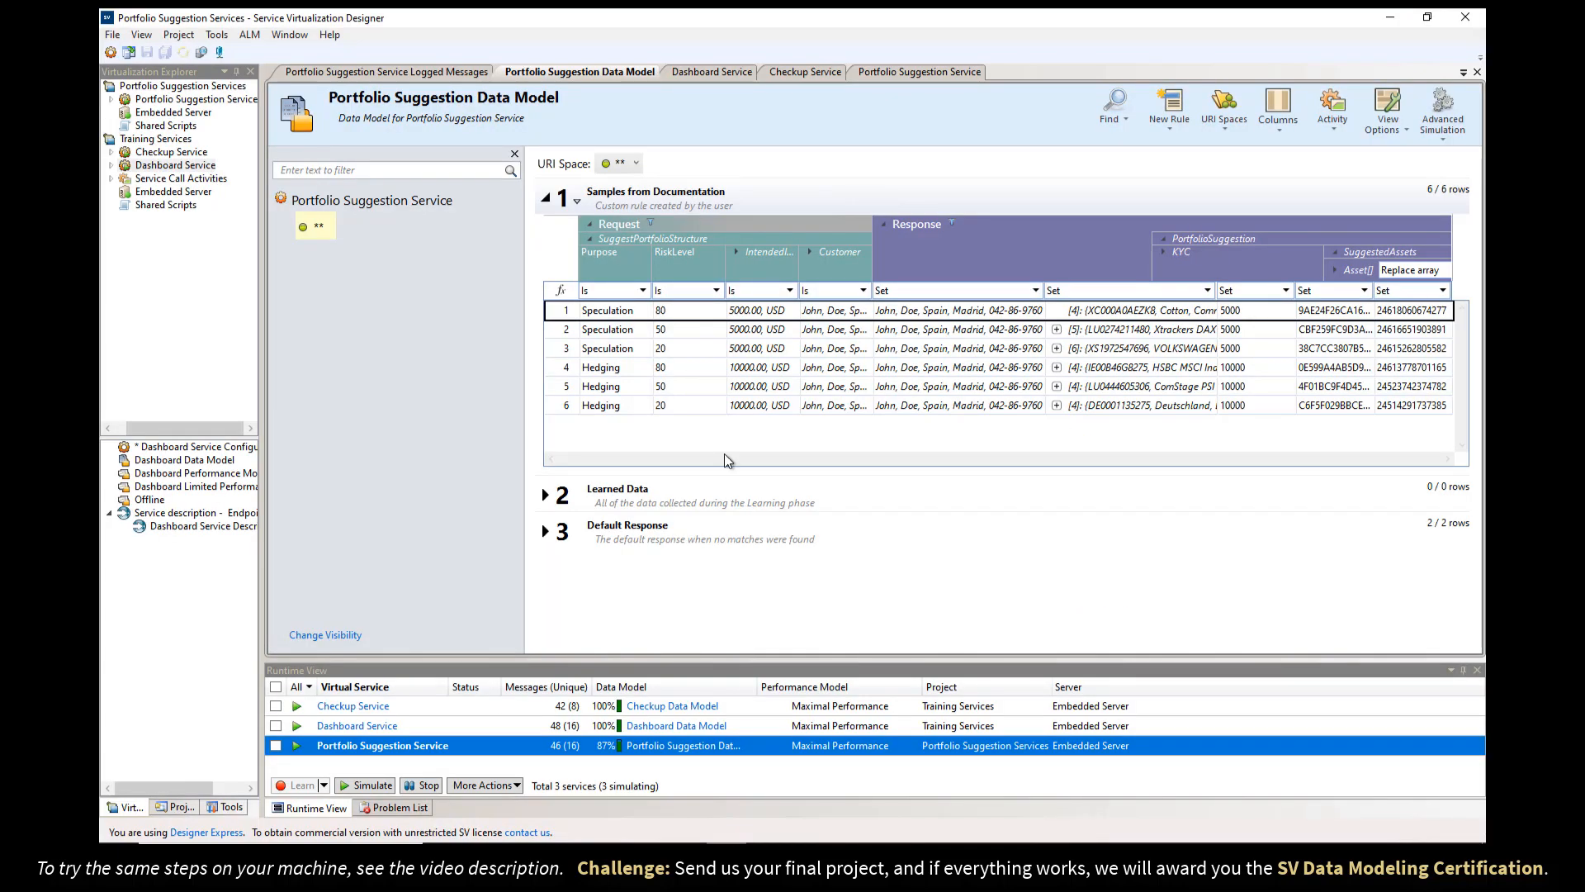
Step: Show the Portfolio Suggestion Service's logged messages and examine the request and response header details of the selected message
click(948, 74)
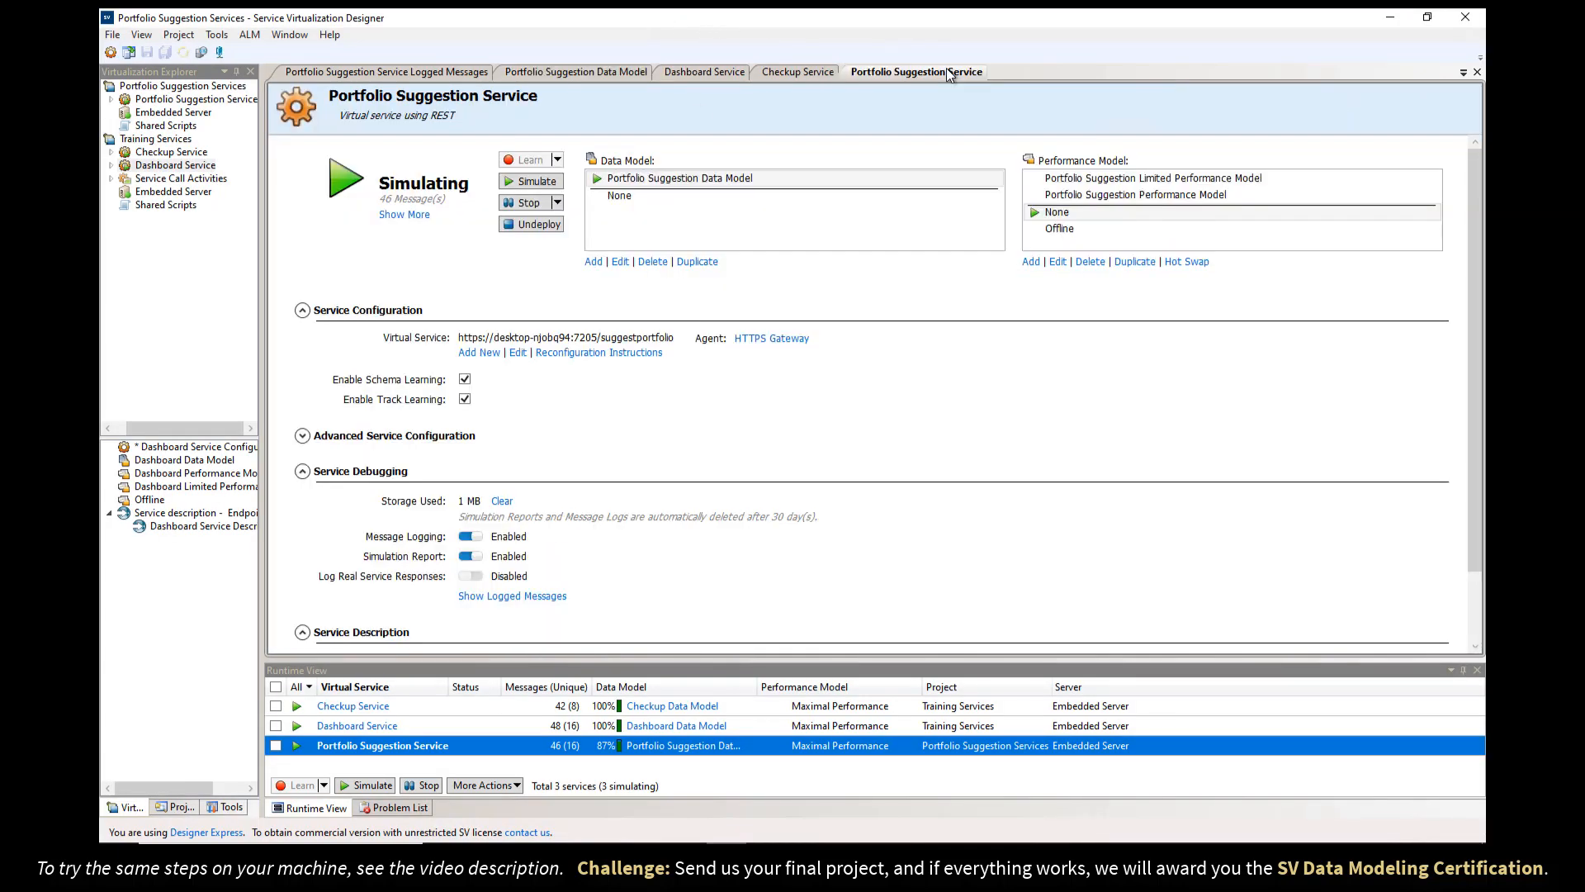
click(494, 596)
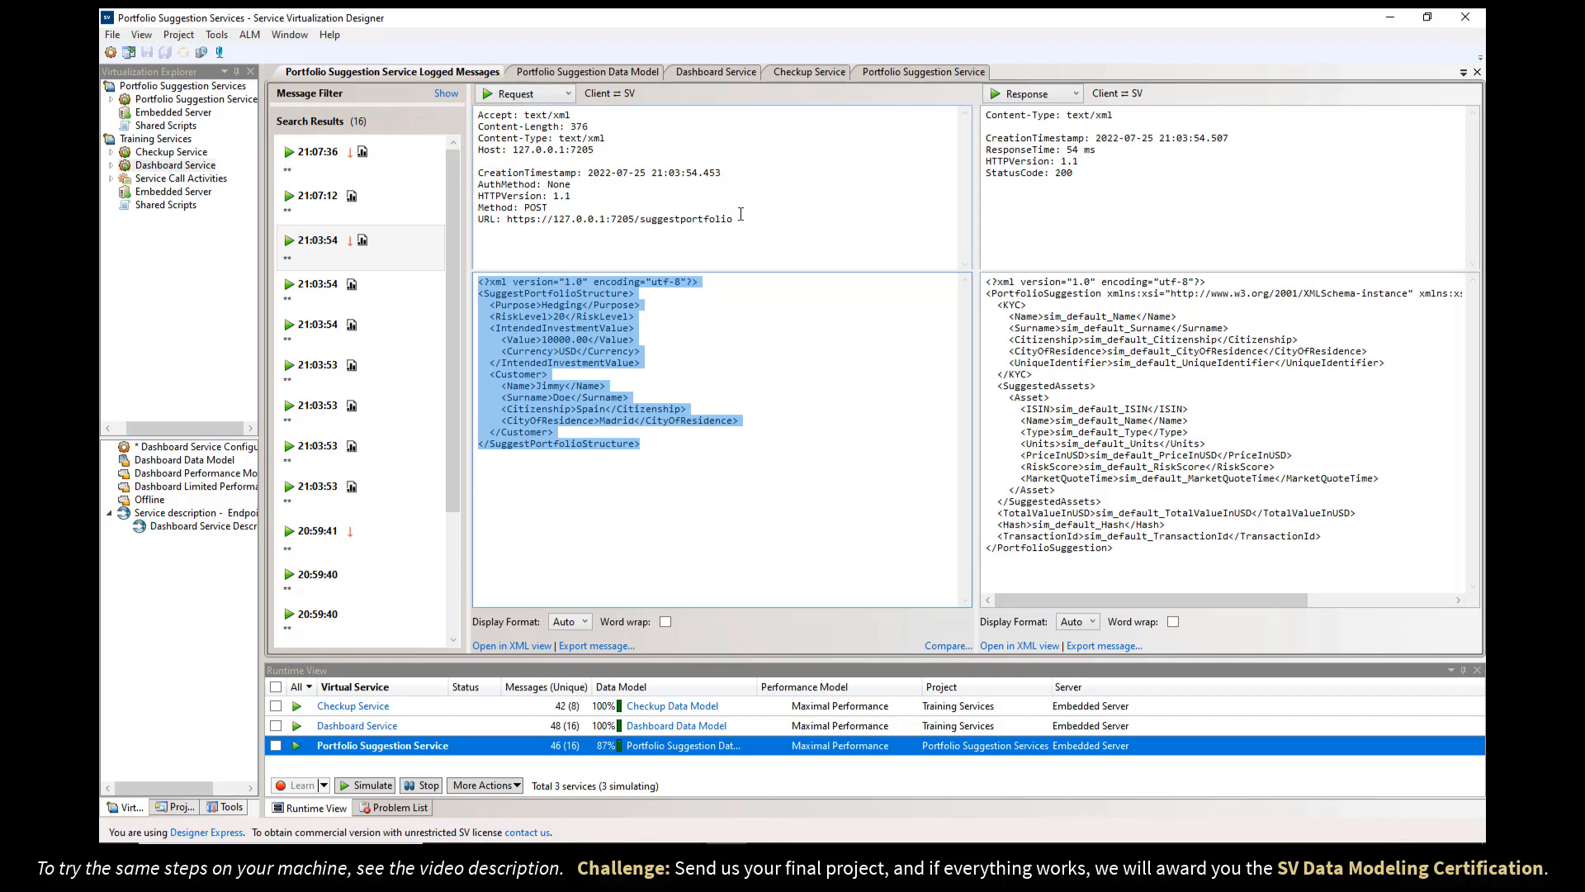
drag(740, 220, 459, 138)
drag(1076, 173, 985, 114)
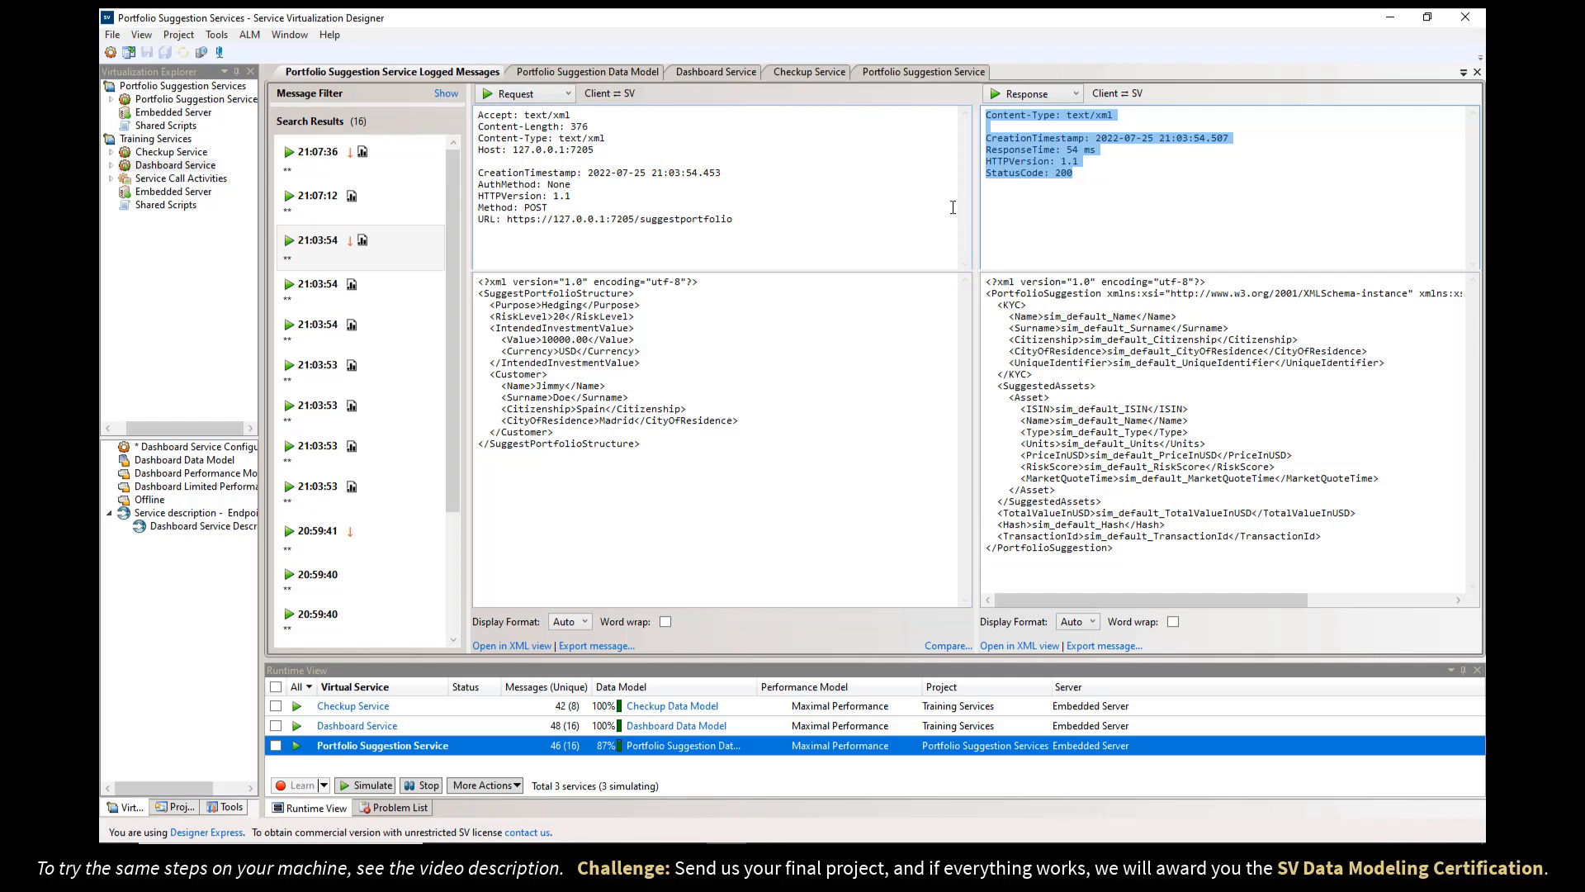
Step: Disable simulation reports and message logging for the Portfolio Suggestion Service and clear all its stored reports and message logs
click(936, 76)
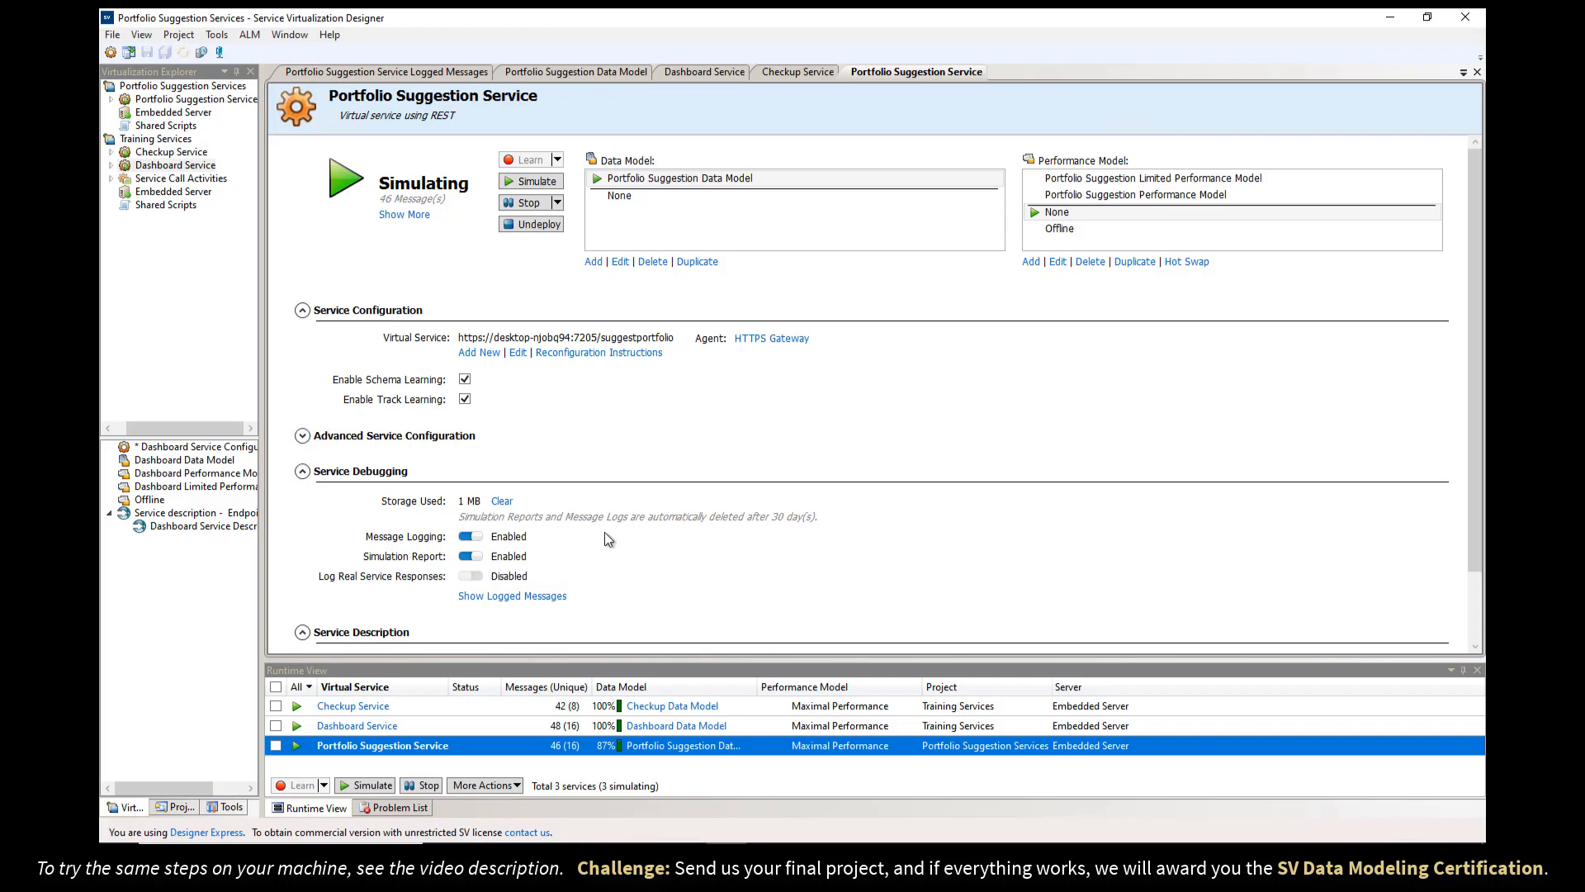
click(472, 559)
click(472, 539)
click(501, 501)
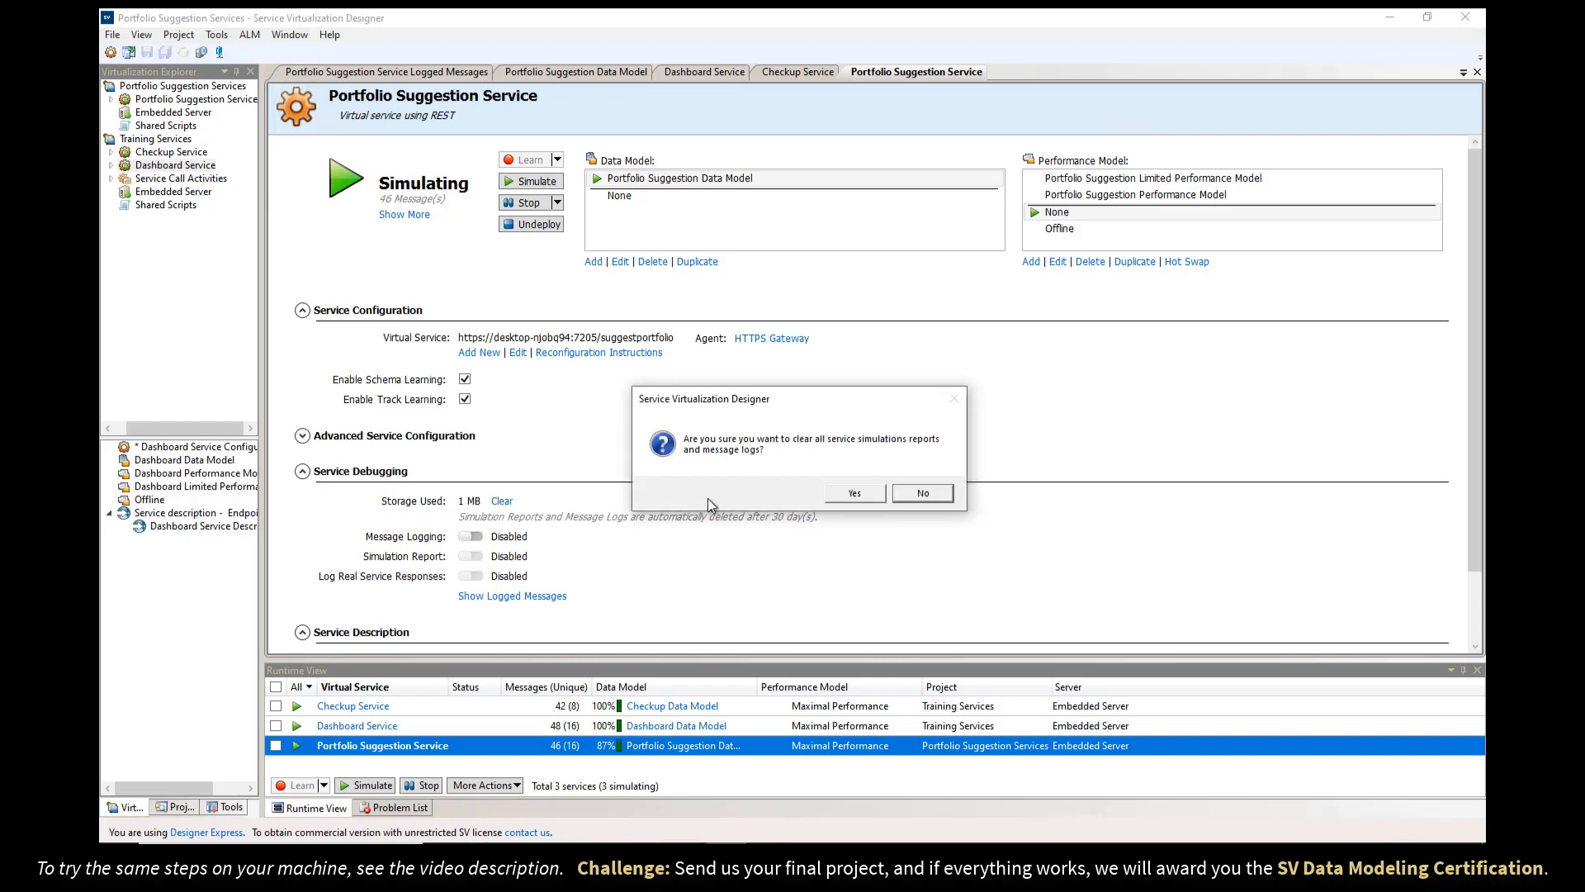
click(852, 499)
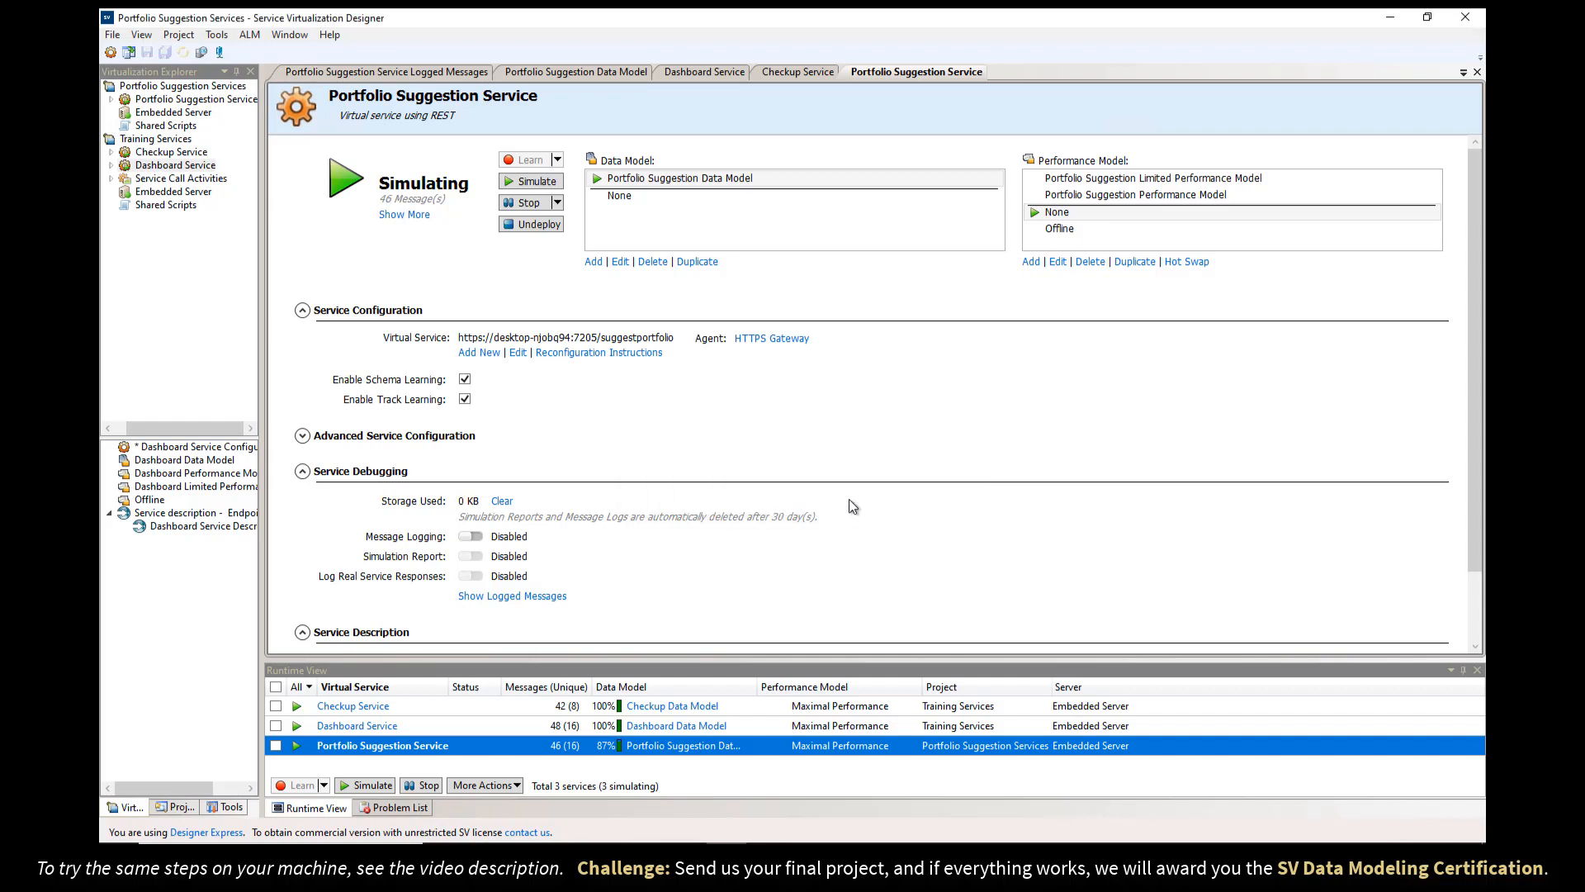